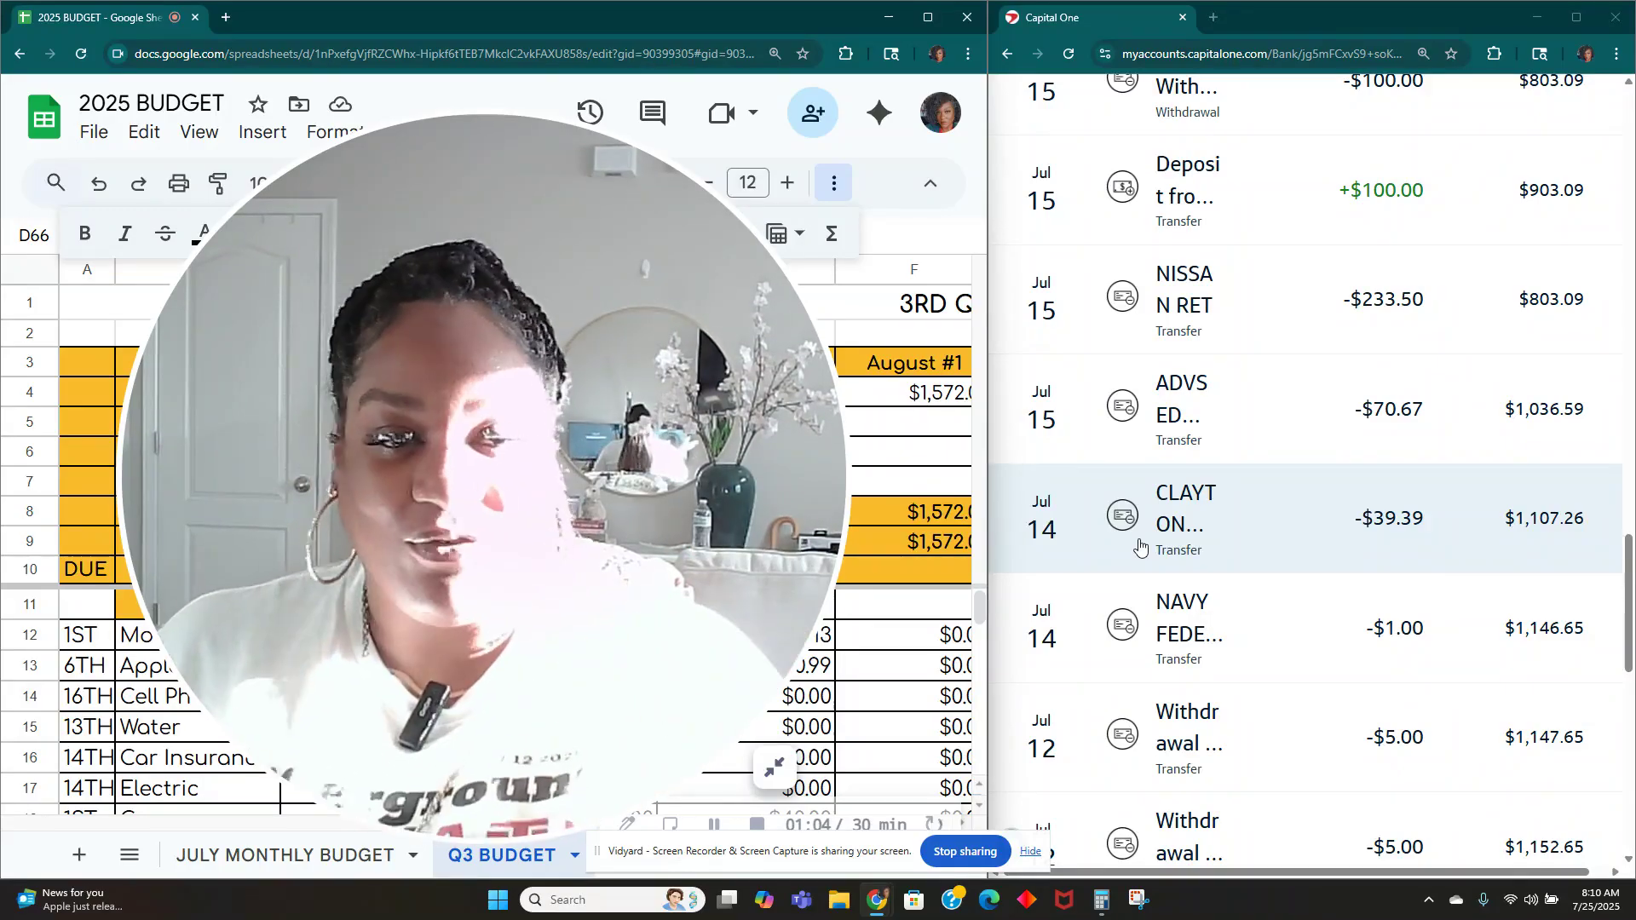
{"action": "left_click", "coordinate": [774, 768]}
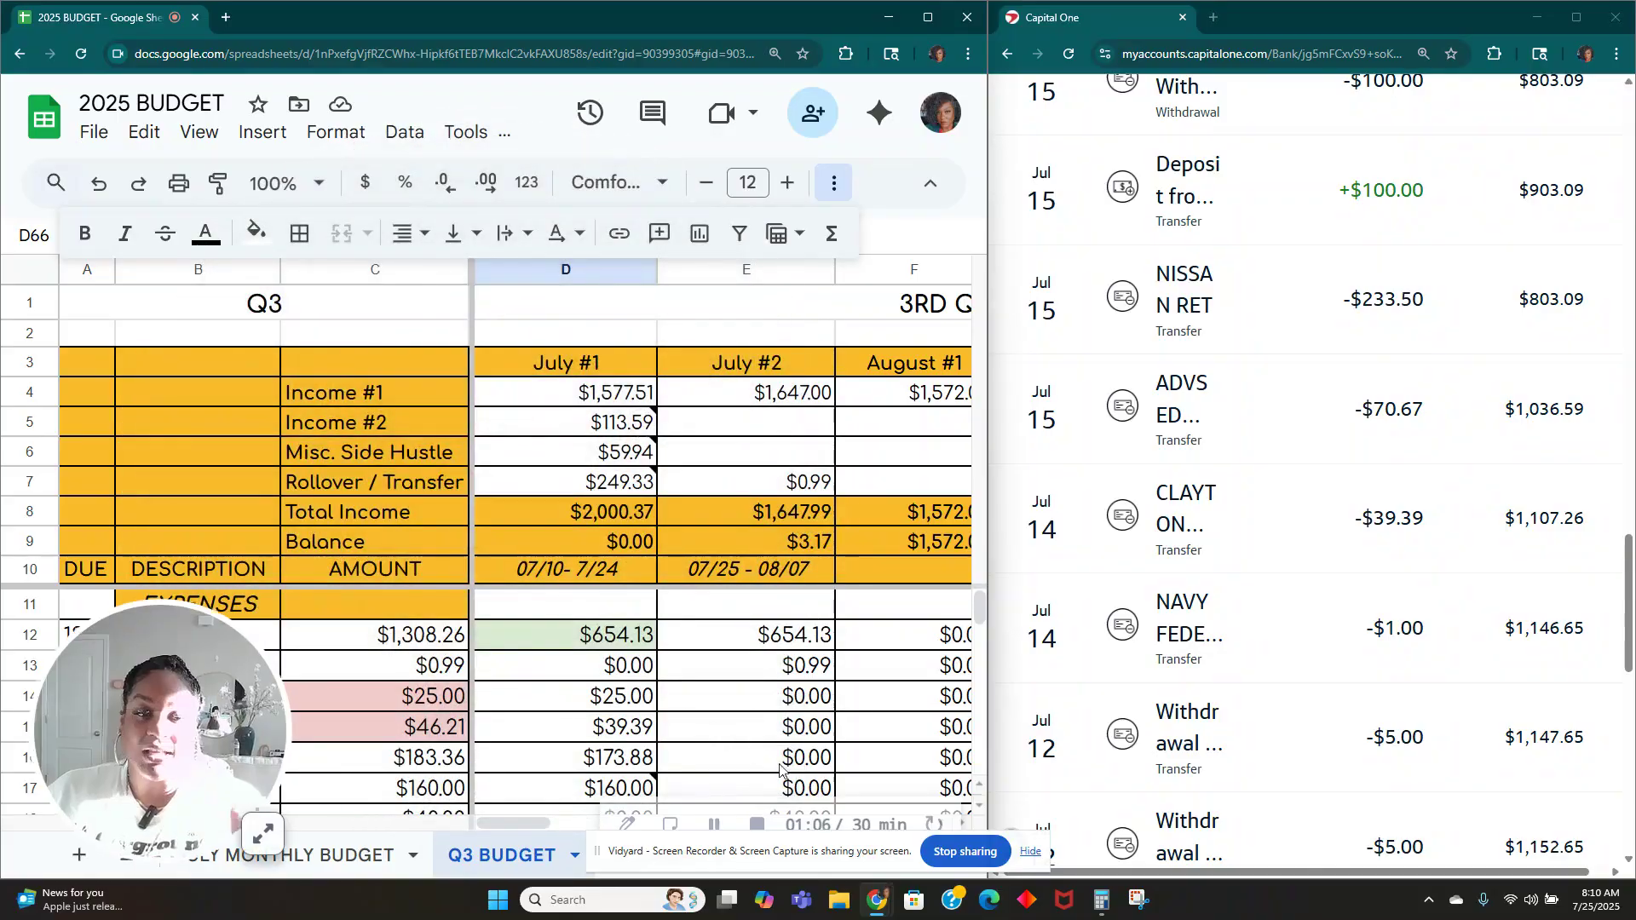
{"action": "left_click_drag", "start_coordinate": [197, 750], "coordinate": [164, 255]}
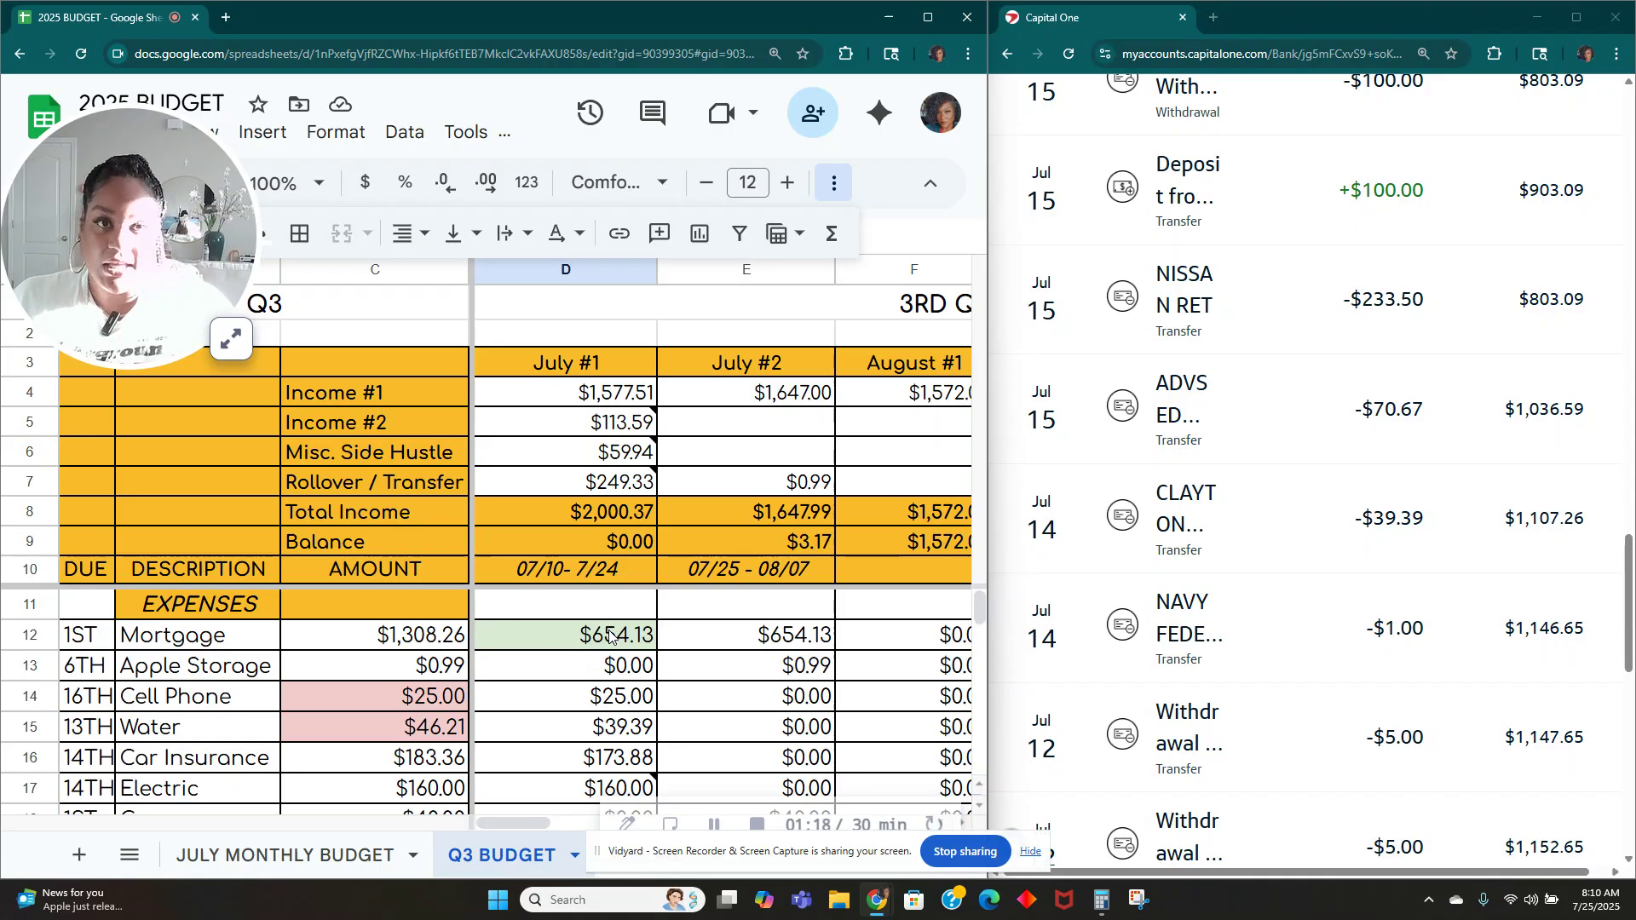
{"action": "scroll", "coordinate": [610, 636], "scroll_direction": "down", "scroll_amount": 1}
{"action": "scroll", "coordinate": [672, 628], "scroll_direction": "up", "scroll_amount": 1}
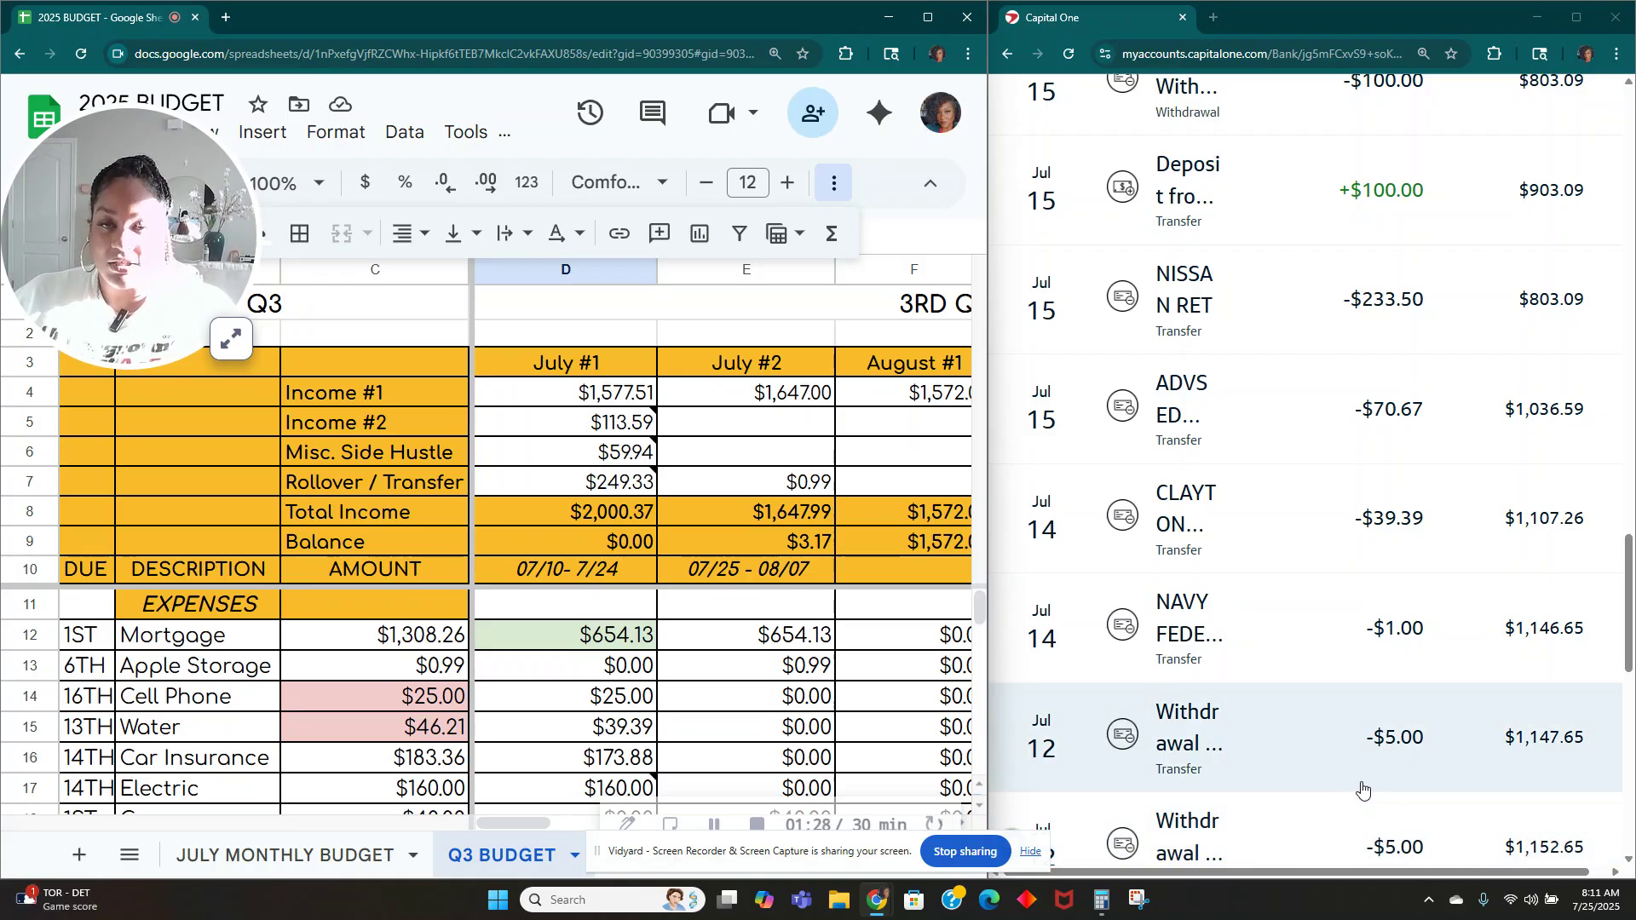
{"action": "scroll", "coordinate": [1363, 791], "scroll_direction": "up", "scroll_amount": 1}
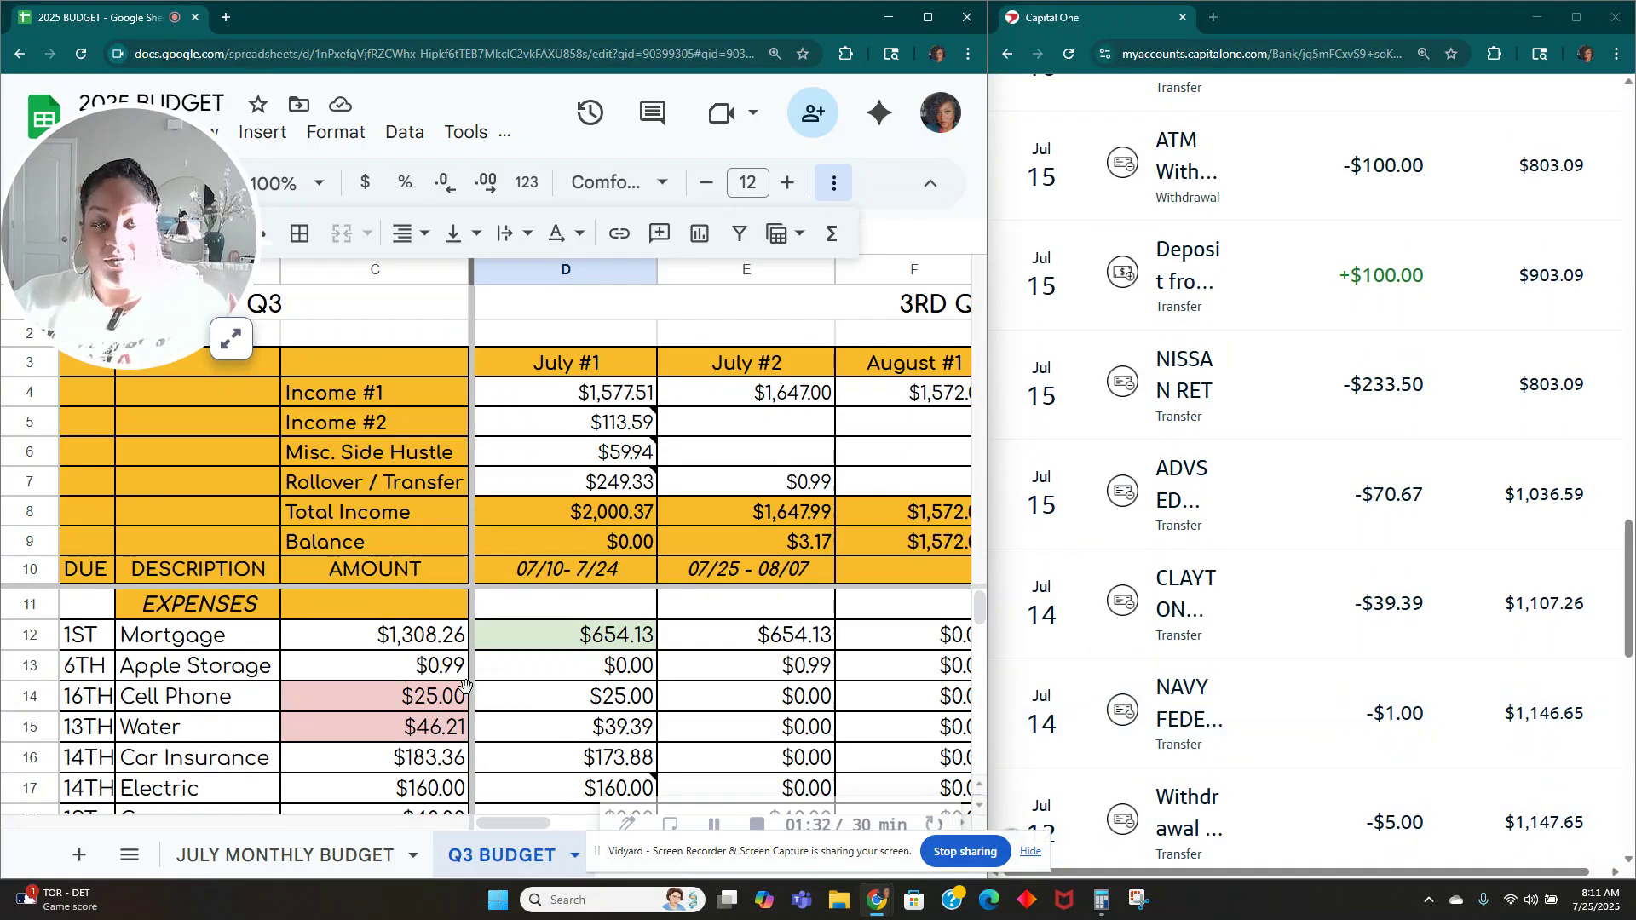
{"action": "scroll", "coordinate": [611, 712], "scroll_direction": "down", "scroll_amount": 5}
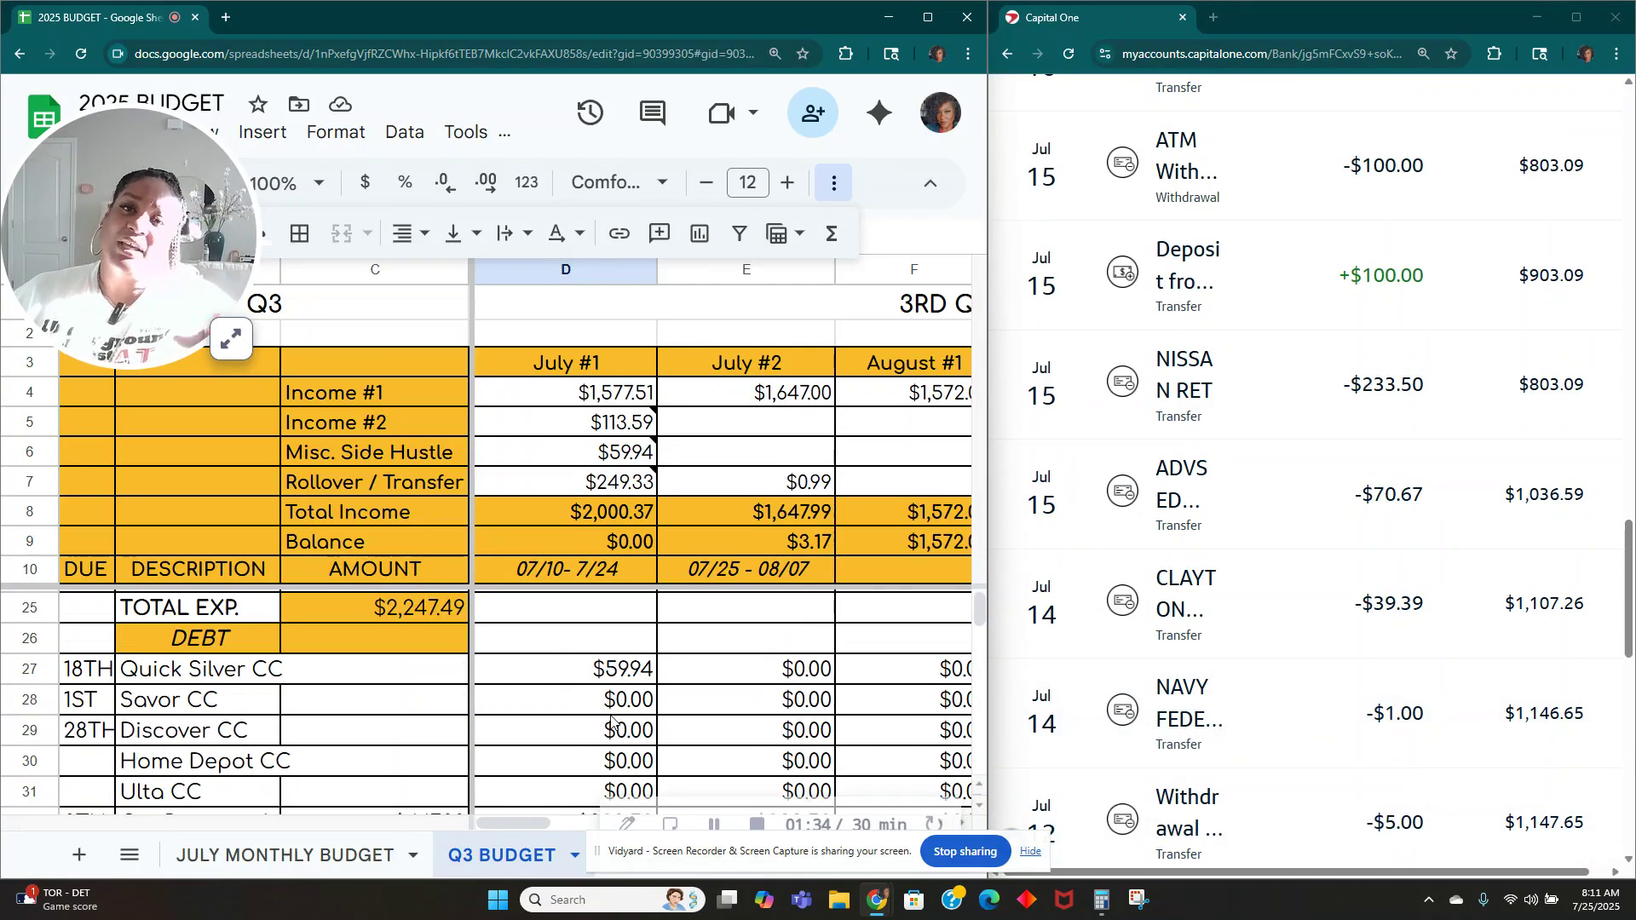
{"action": "left_click", "coordinate": [230, 339]}
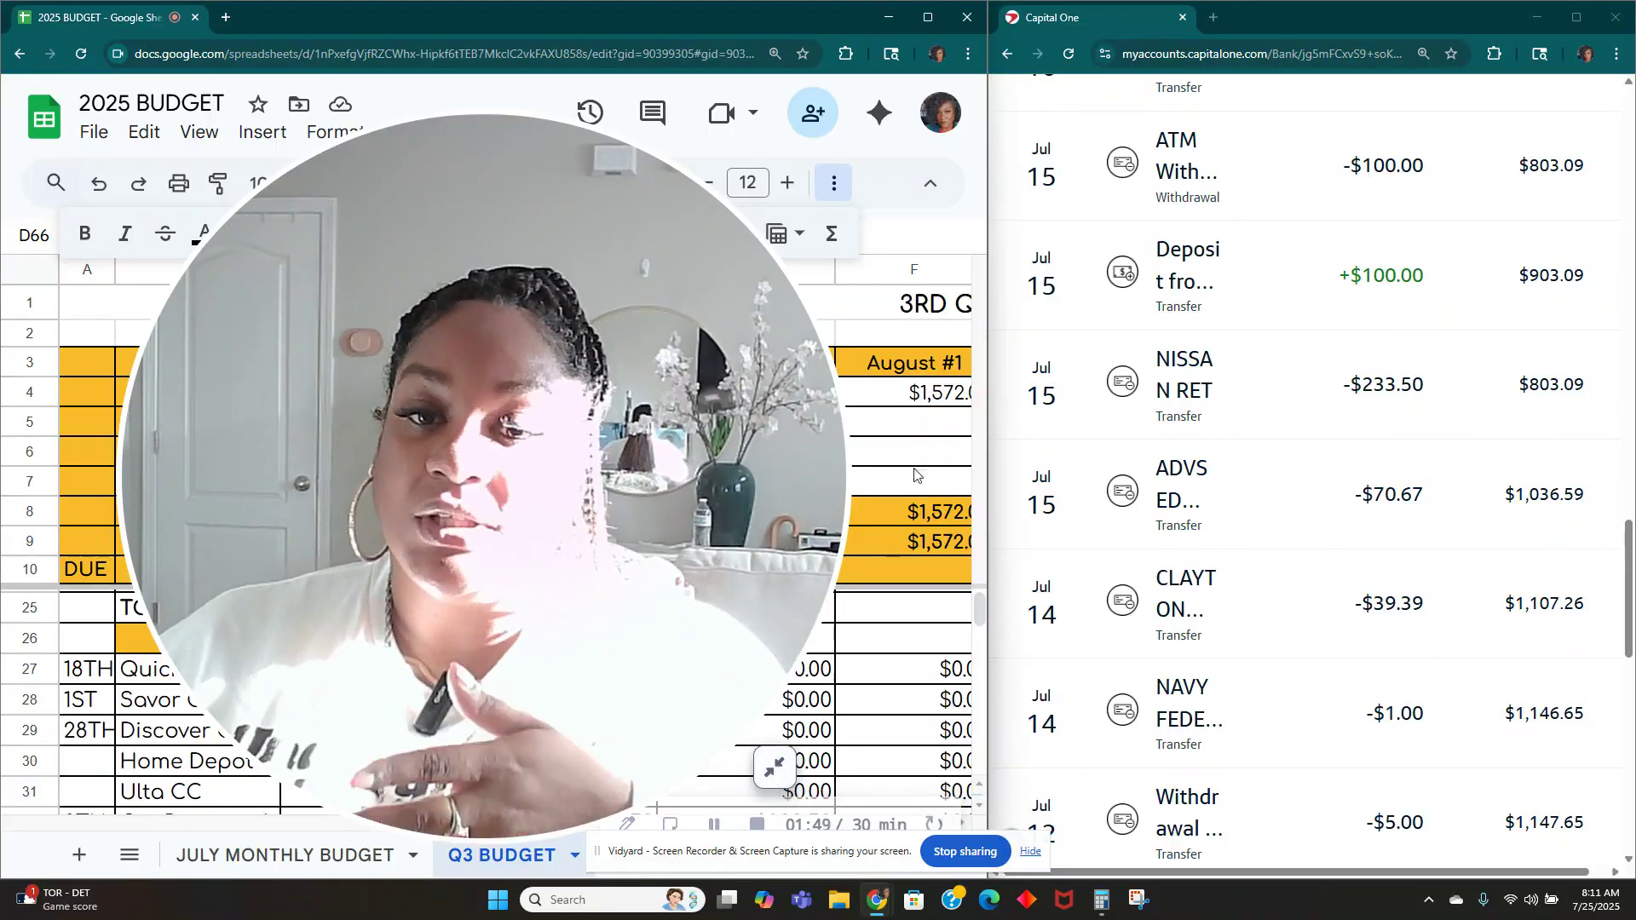
{"action": "left_click", "coordinate": [774, 768]}
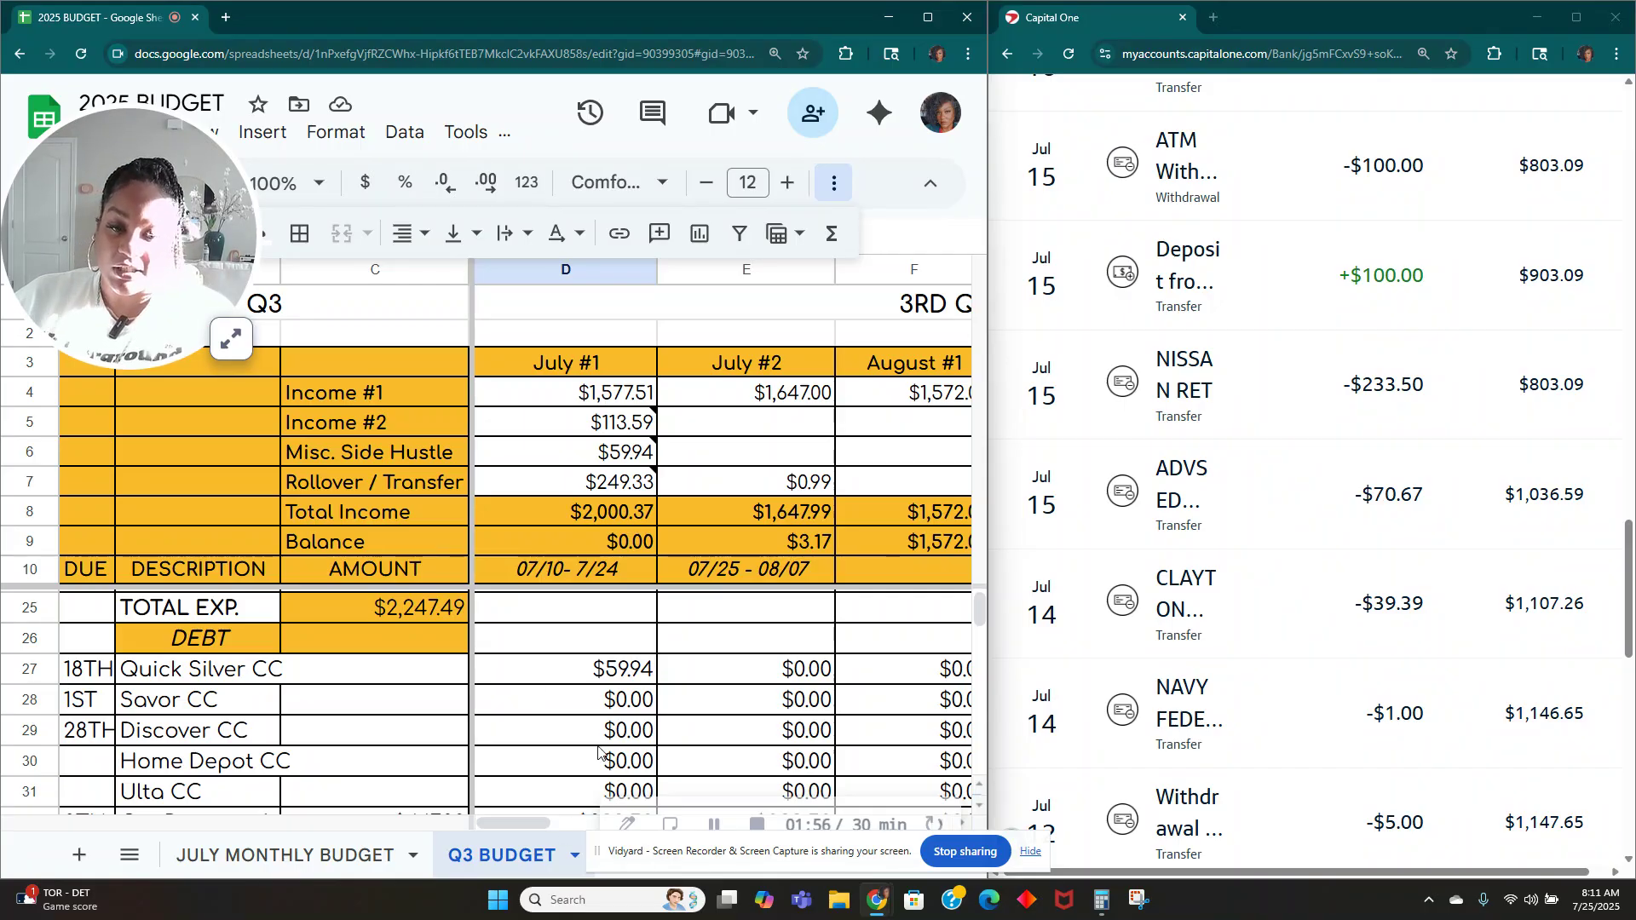
Step: Fill the July #1 amount for Navy Federal savings with light green in the Q3 budget
{"action": "scroll", "coordinate": [599, 763], "scroll_direction": "up", "scroll_amount": 5}
{"action": "scroll", "coordinate": [601, 770], "scroll_direction": "down", "scroll_amount": 5}
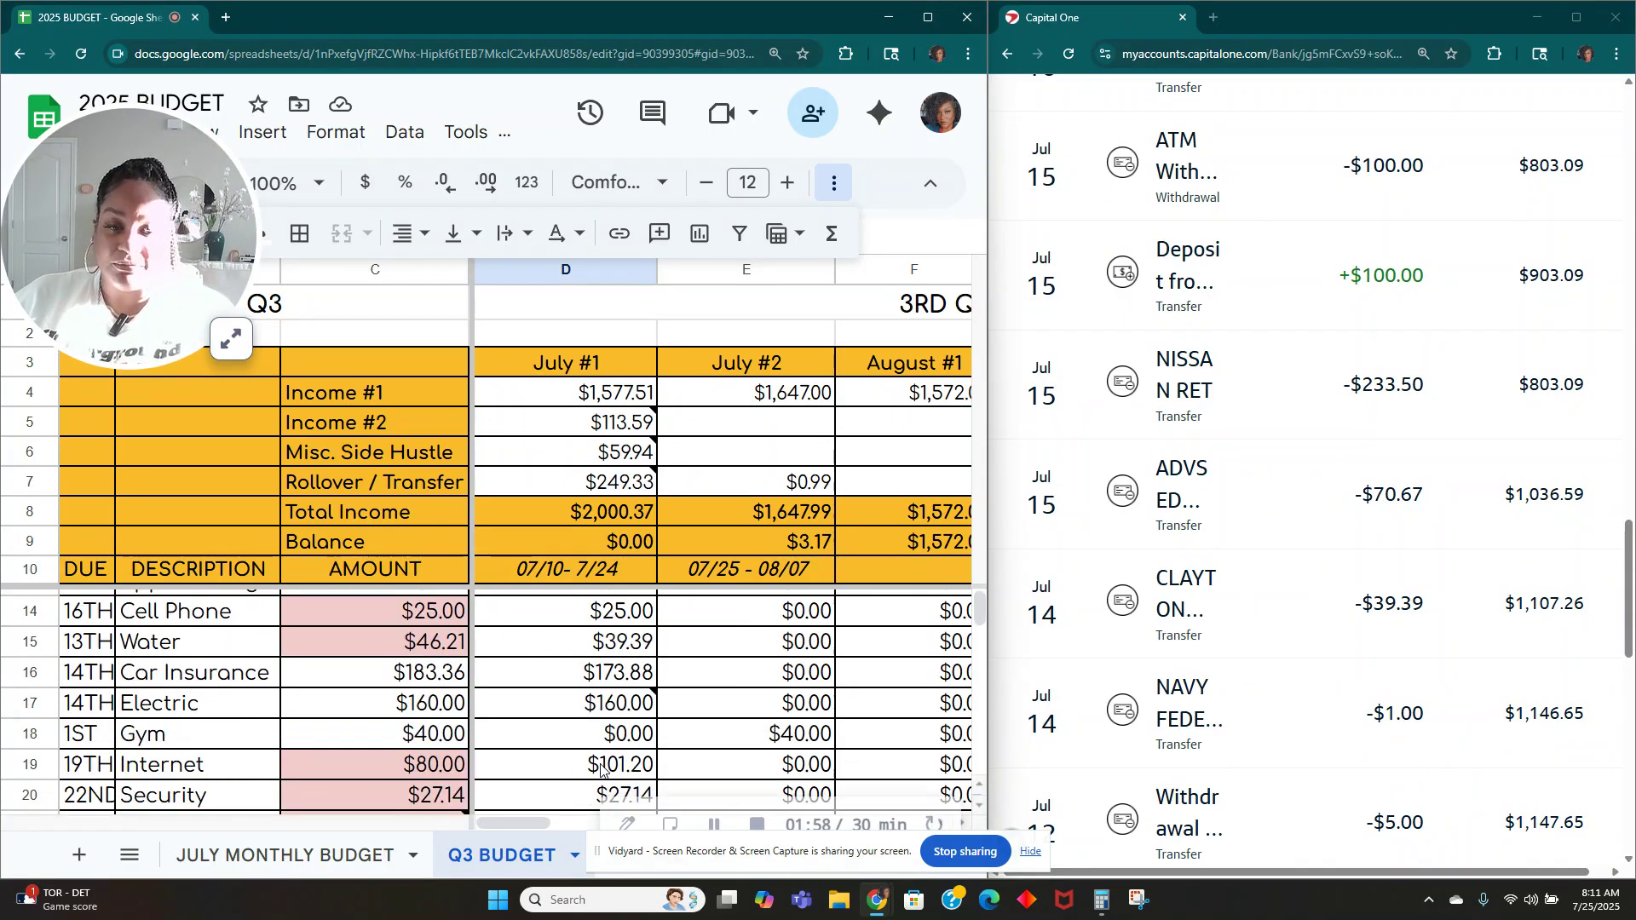
{"action": "scroll", "coordinate": [601, 770], "scroll_direction": "down", "scroll_amount": 2}
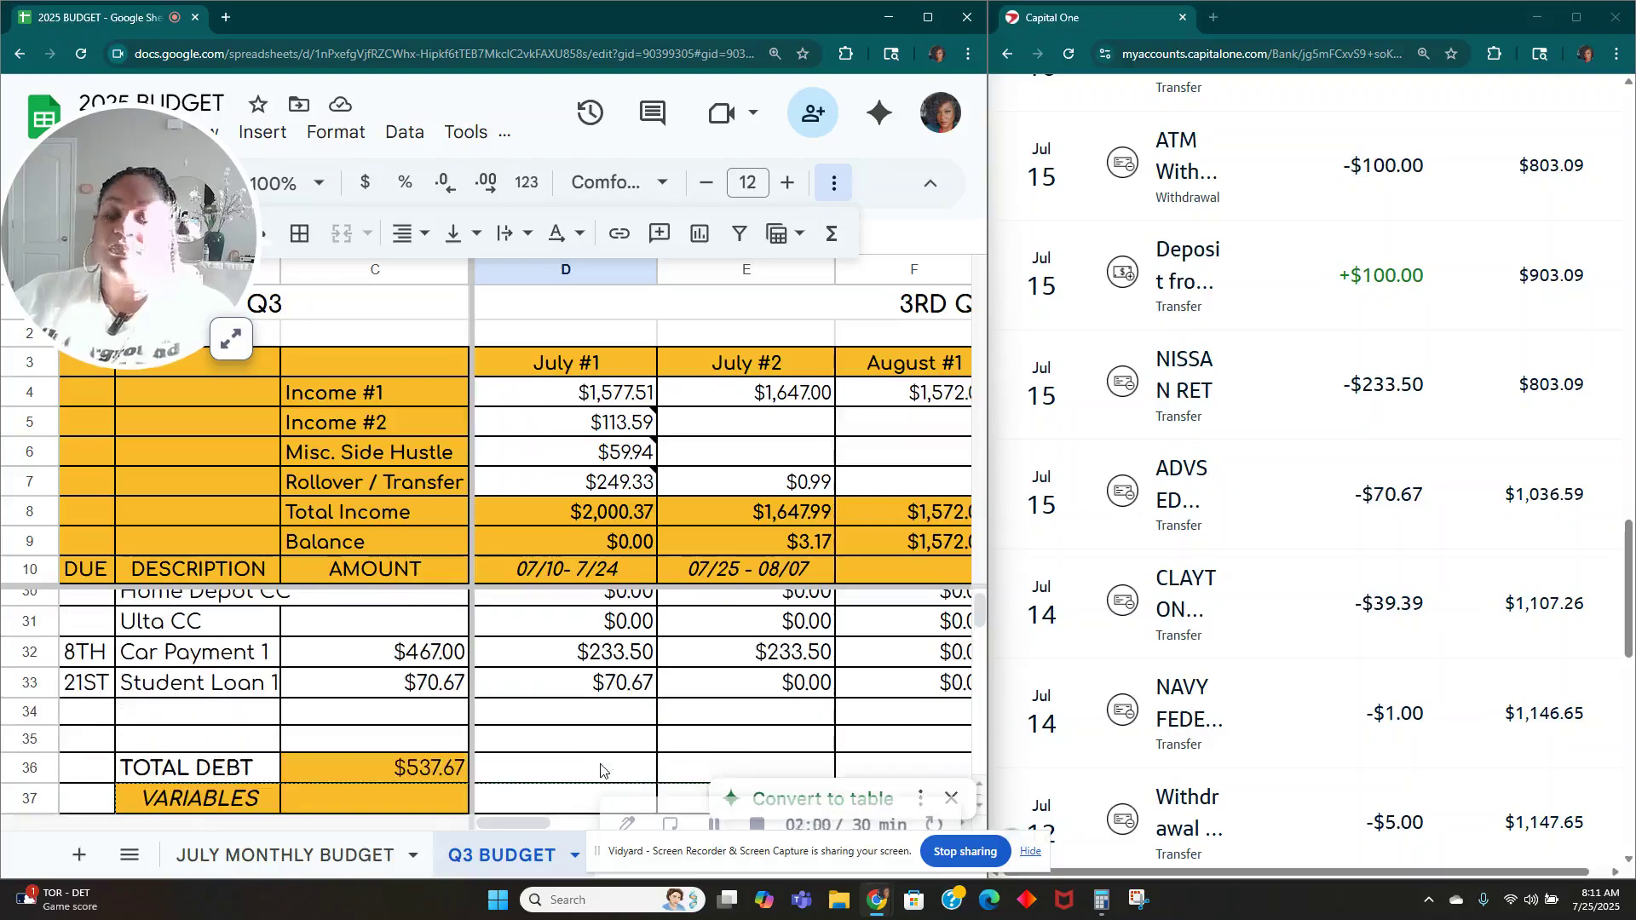
{"action": "scroll", "coordinate": [601, 770], "scroll_direction": "down", "scroll_amount": 3}
{"action": "scroll", "coordinate": [603, 770], "scroll_direction": "up", "scroll_amount": 4}
{"action": "scroll", "coordinate": [606, 770], "scroll_direction": "down", "scroll_amount": 7}
{"action": "scroll", "coordinate": [605, 769], "scroll_direction": "down", "scroll_amount": 10}
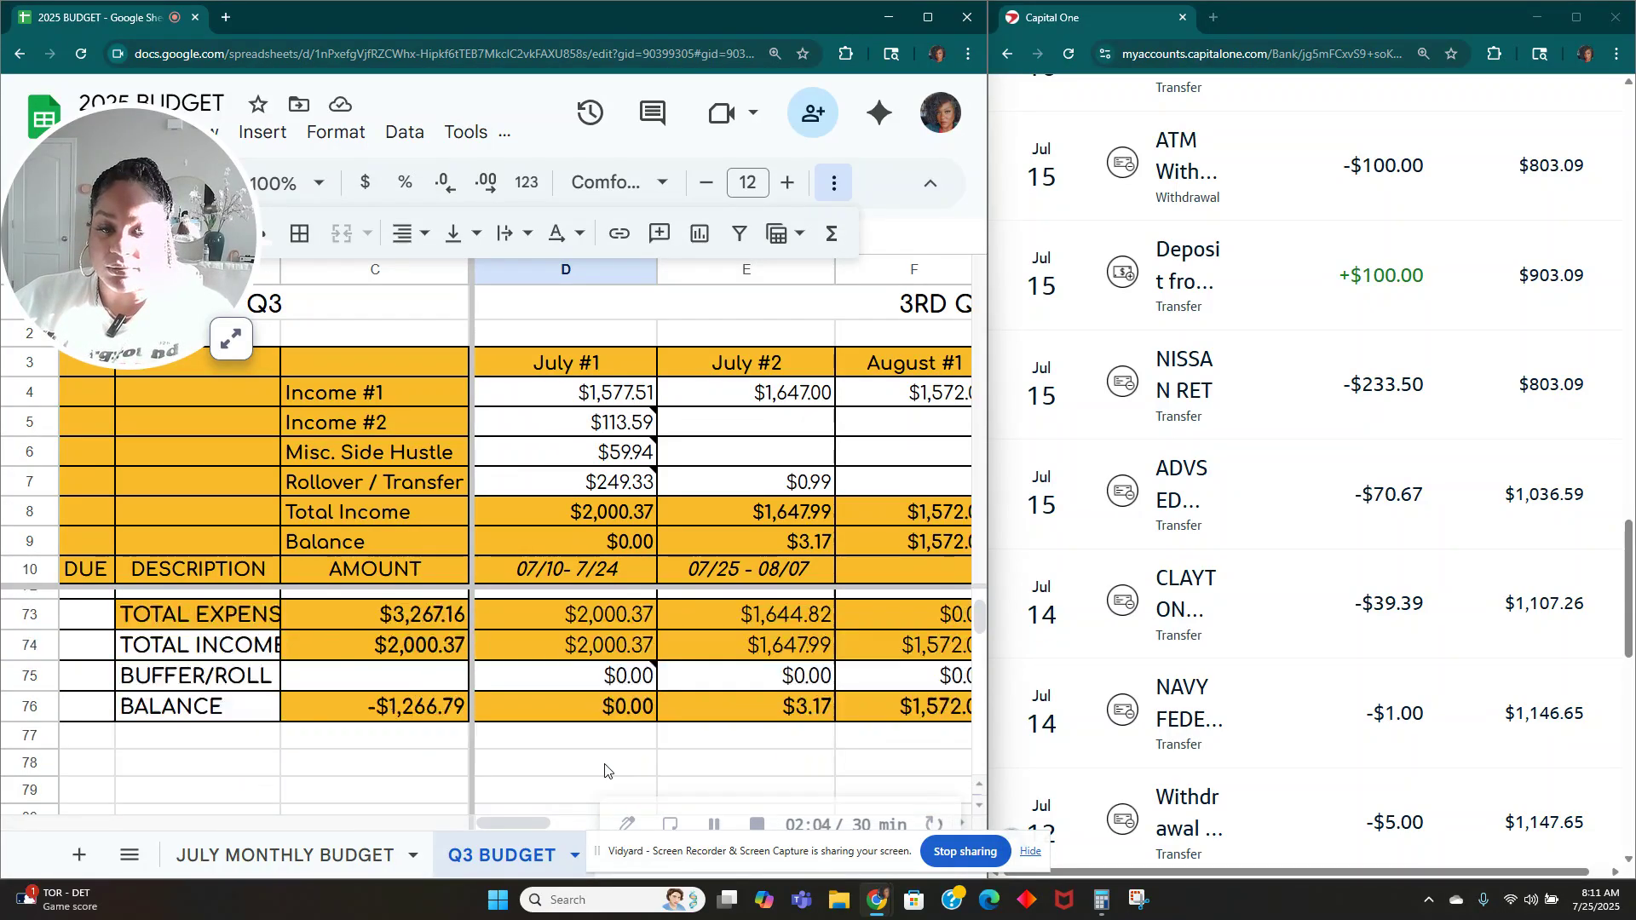
{"action": "scroll", "coordinate": [605, 770], "scroll_direction": "up", "scroll_amount": 5}
{"action": "left_click", "coordinate": [588, 738]}
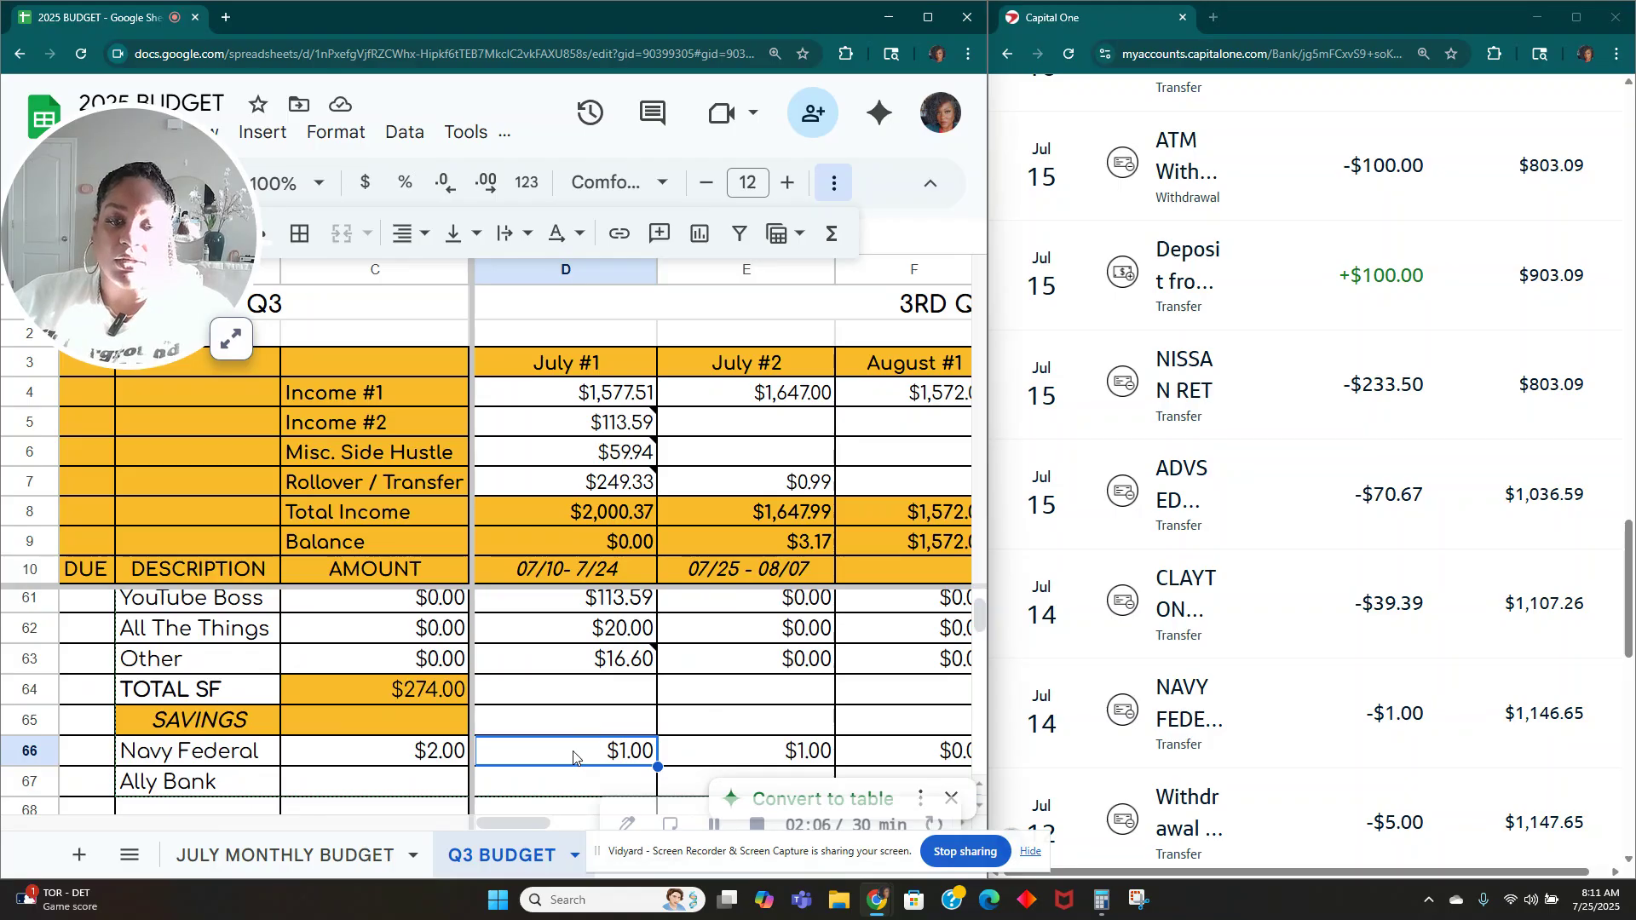
{"action": "left_click_drag", "start_coordinate": [190, 239], "coordinate": [180, 168]}
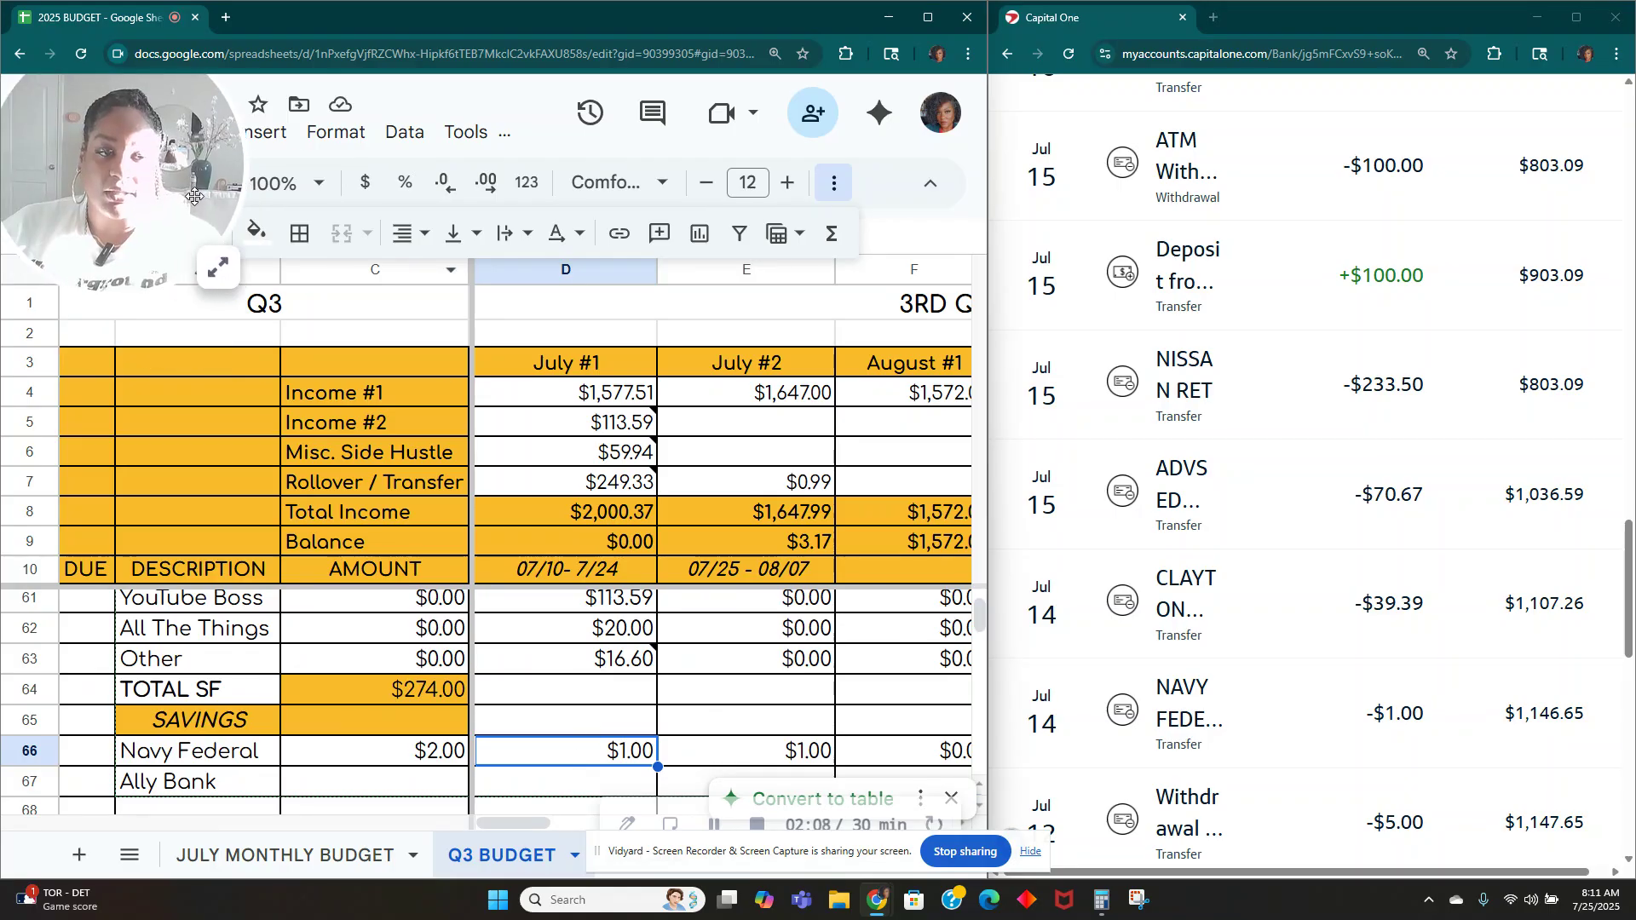
{"action": "left_click", "coordinate": [254, 231]}
{"action": "left_click", "coordinate": [381, 384]}
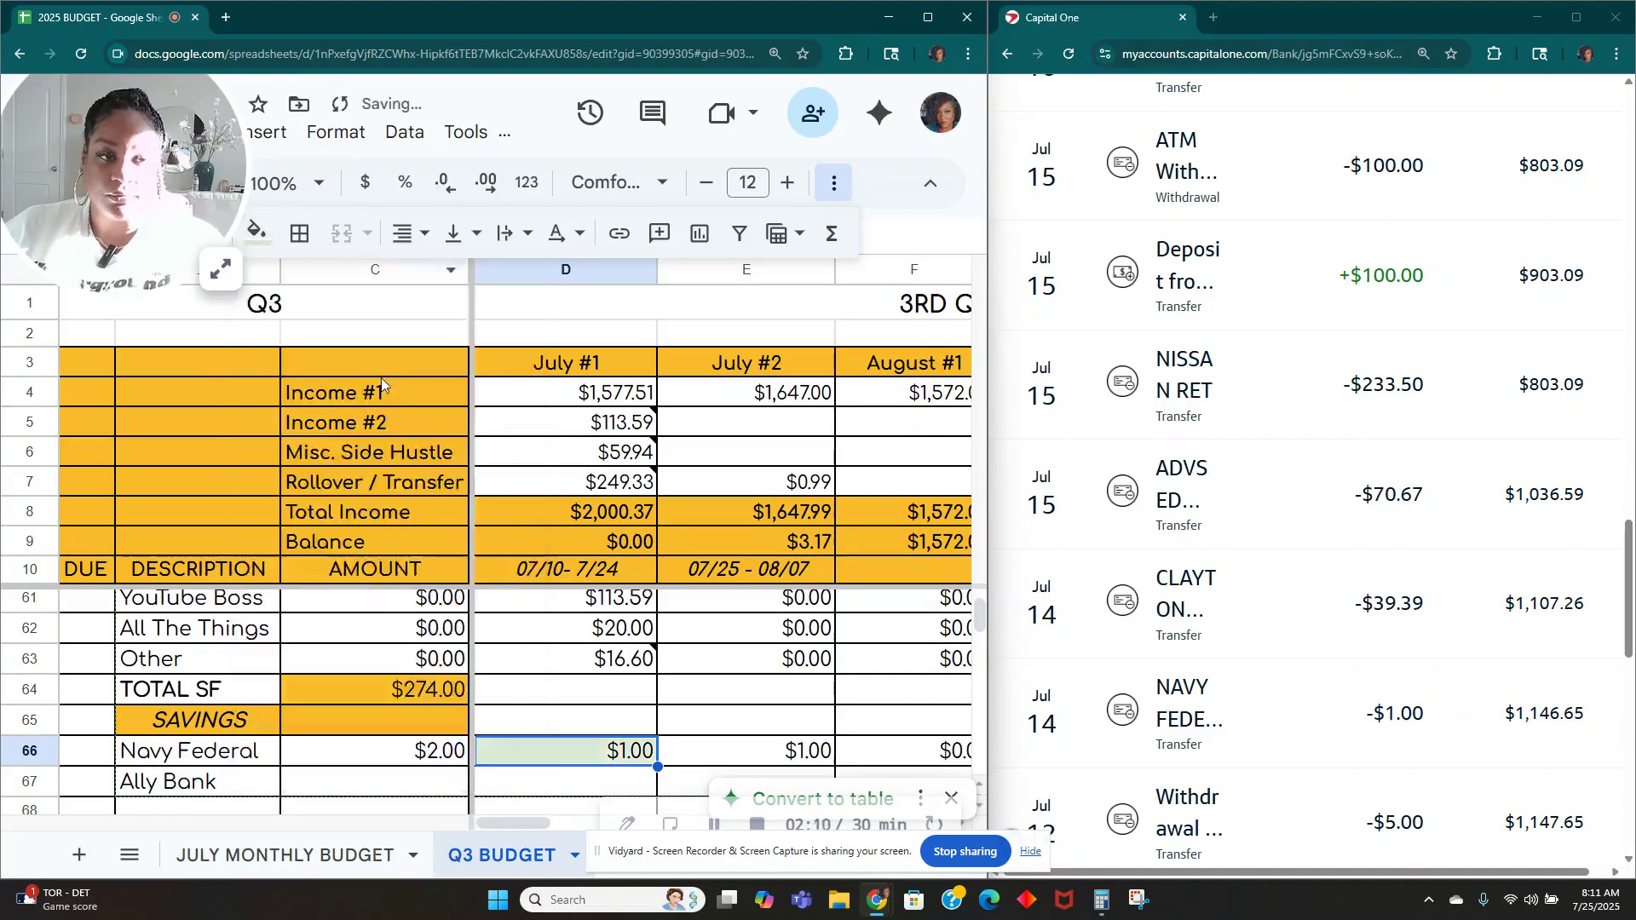
Step: Fill the July #1 amount for the Water expense with light green
{"action": "scroll", "coordinate": [1364, 682], "scroll_direction": "up", "scroll_amount": 1}
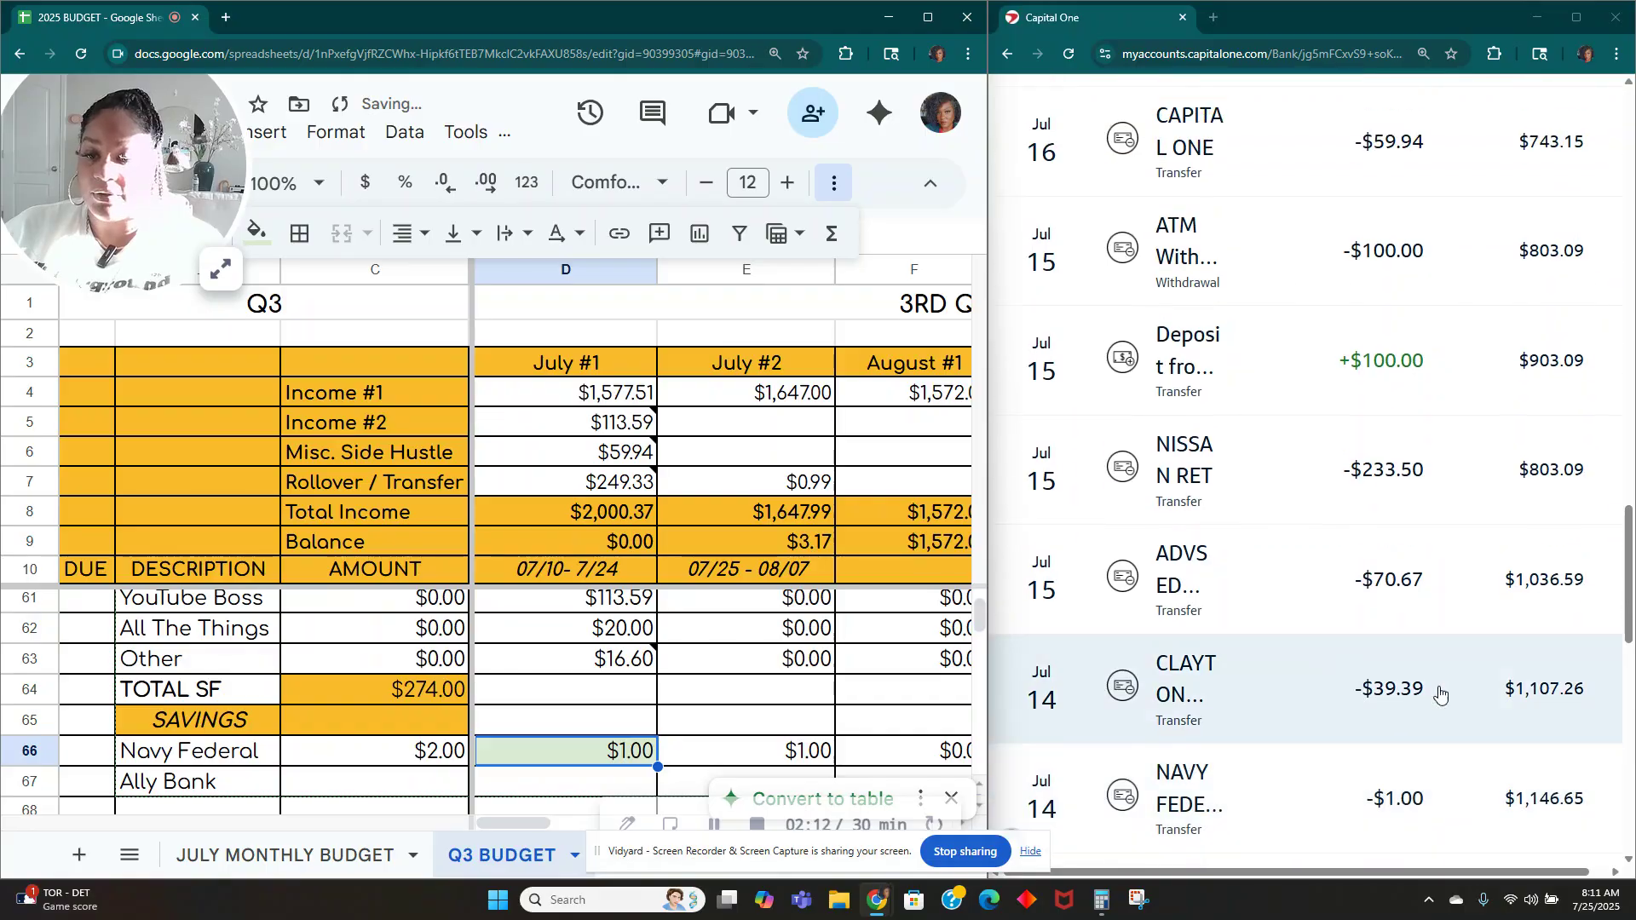
{"action": "scroll", "coordinate": [416, 667], "scroll_direction": "up", "scroll_amount": 12}
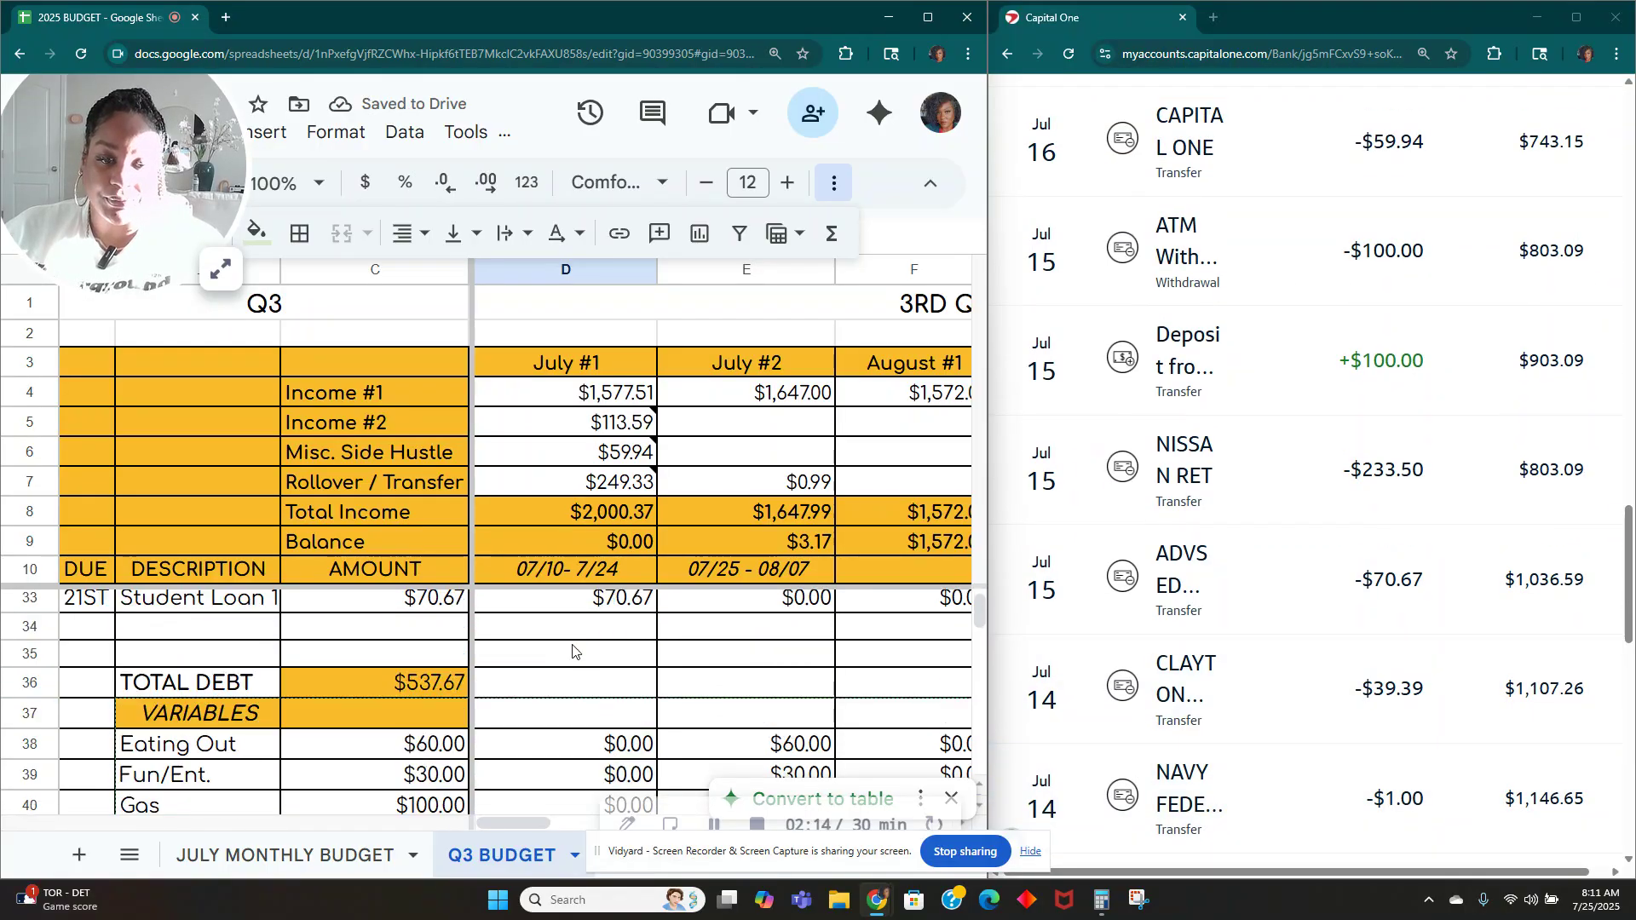
{"action": "scroll", "coordinate": [573, 651], "scroll_direction": "up", "scroll_amount": 4}
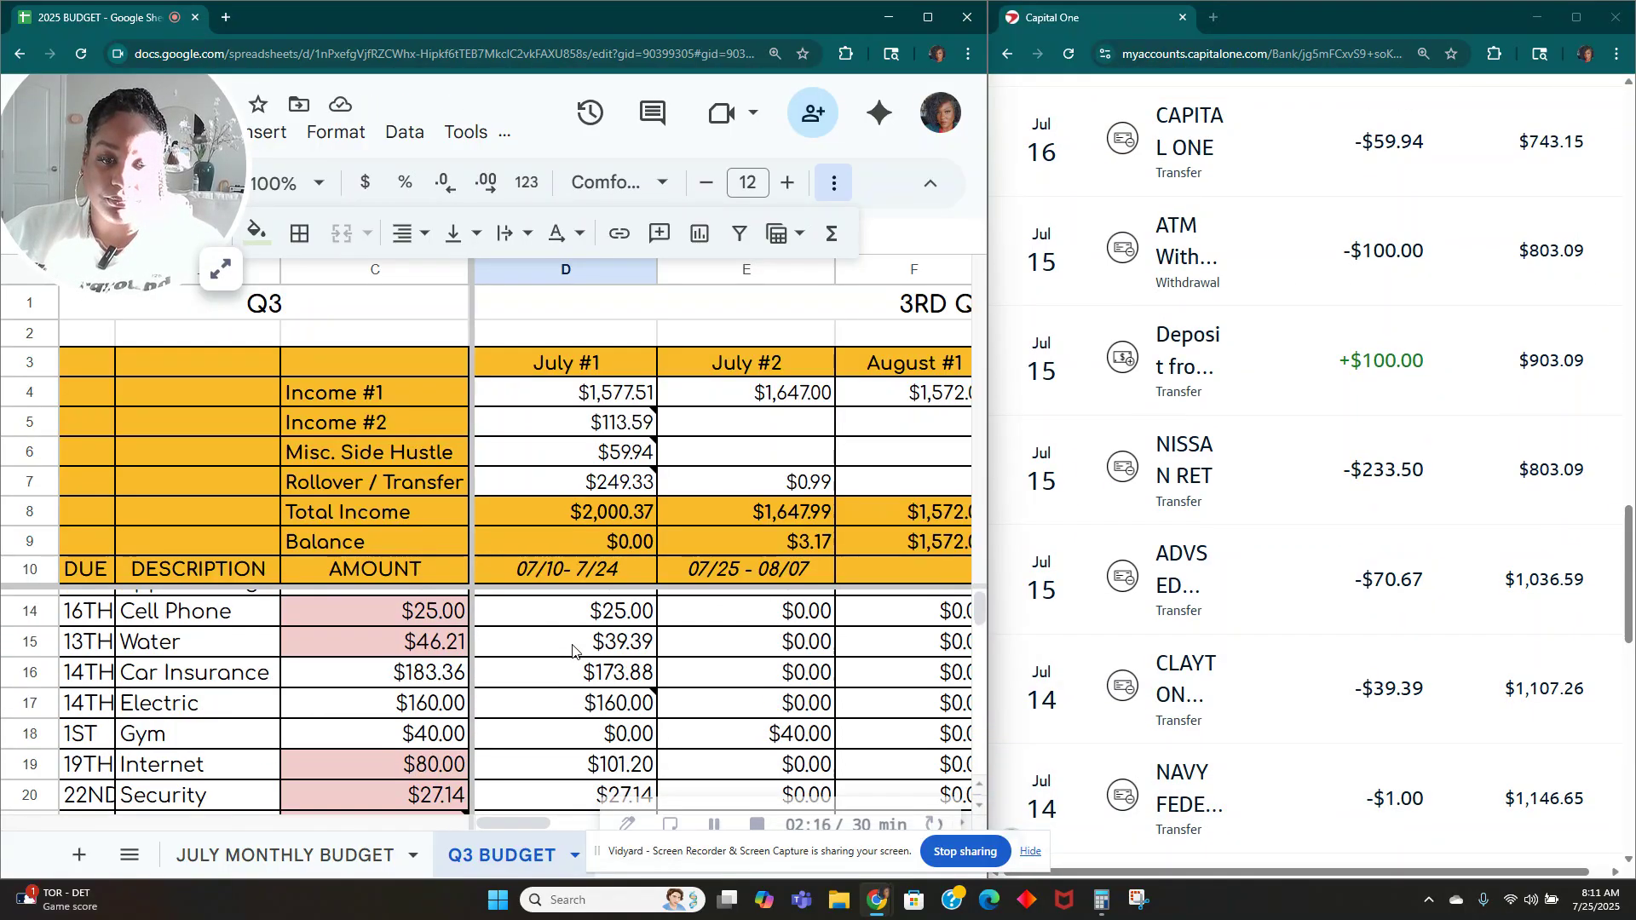
{"action": "left_click", "coordinate": [573, 651]}
{"action": "left_click", "coordinate": [256, 230]}
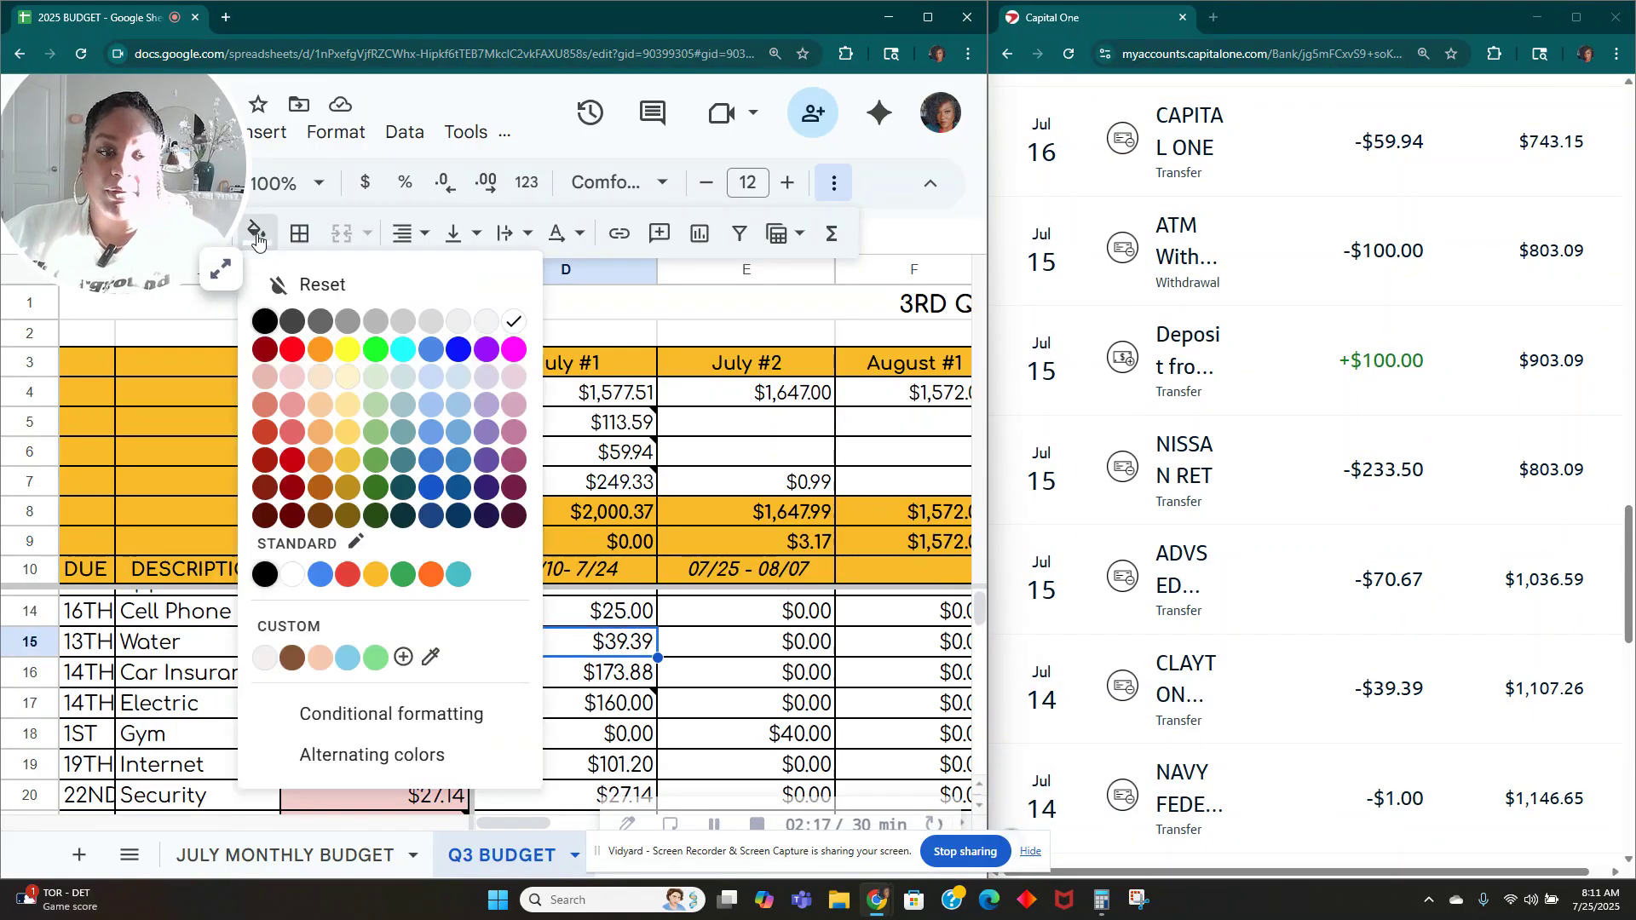
{"action": "left_click", "coordinate": [376, 373]}
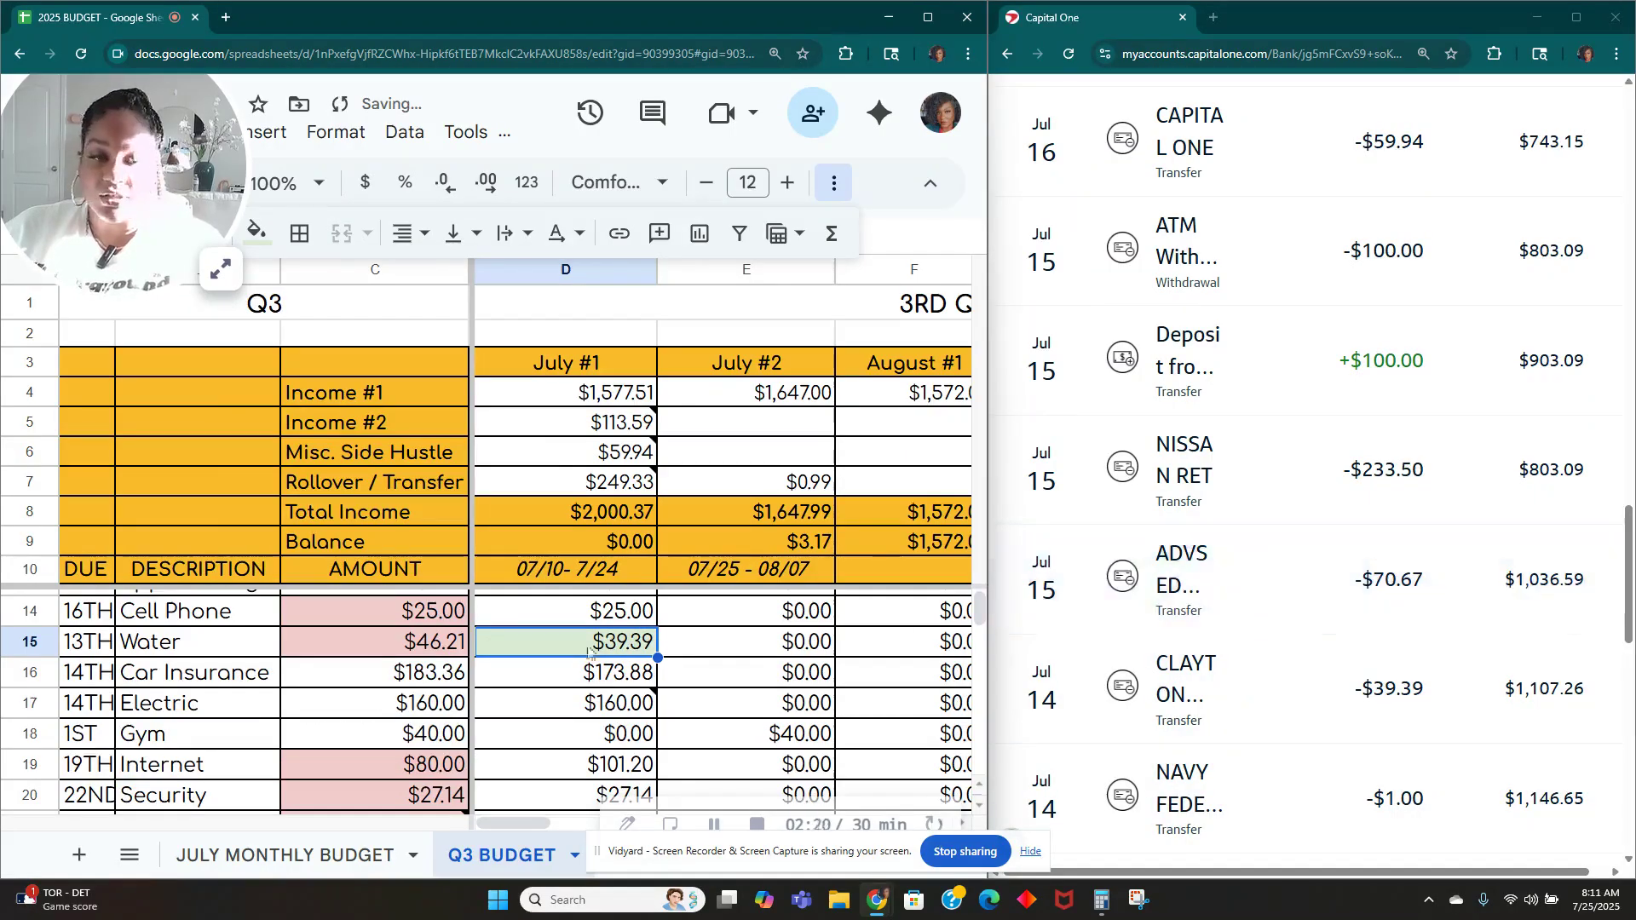
Step: Fill the July #1 amount for Student Loan 1 in the debt section with light green
{"action": "scroll", "coordinate": [542, 665], "scroll_direction": "down", "scroll_amount": 5}
{"action": "scroll", "coordinate": [542, 665], "scroll_direction": "down", "scroll_amount": 1}
{"action": "left_click", "coordinate": [566, 686]}
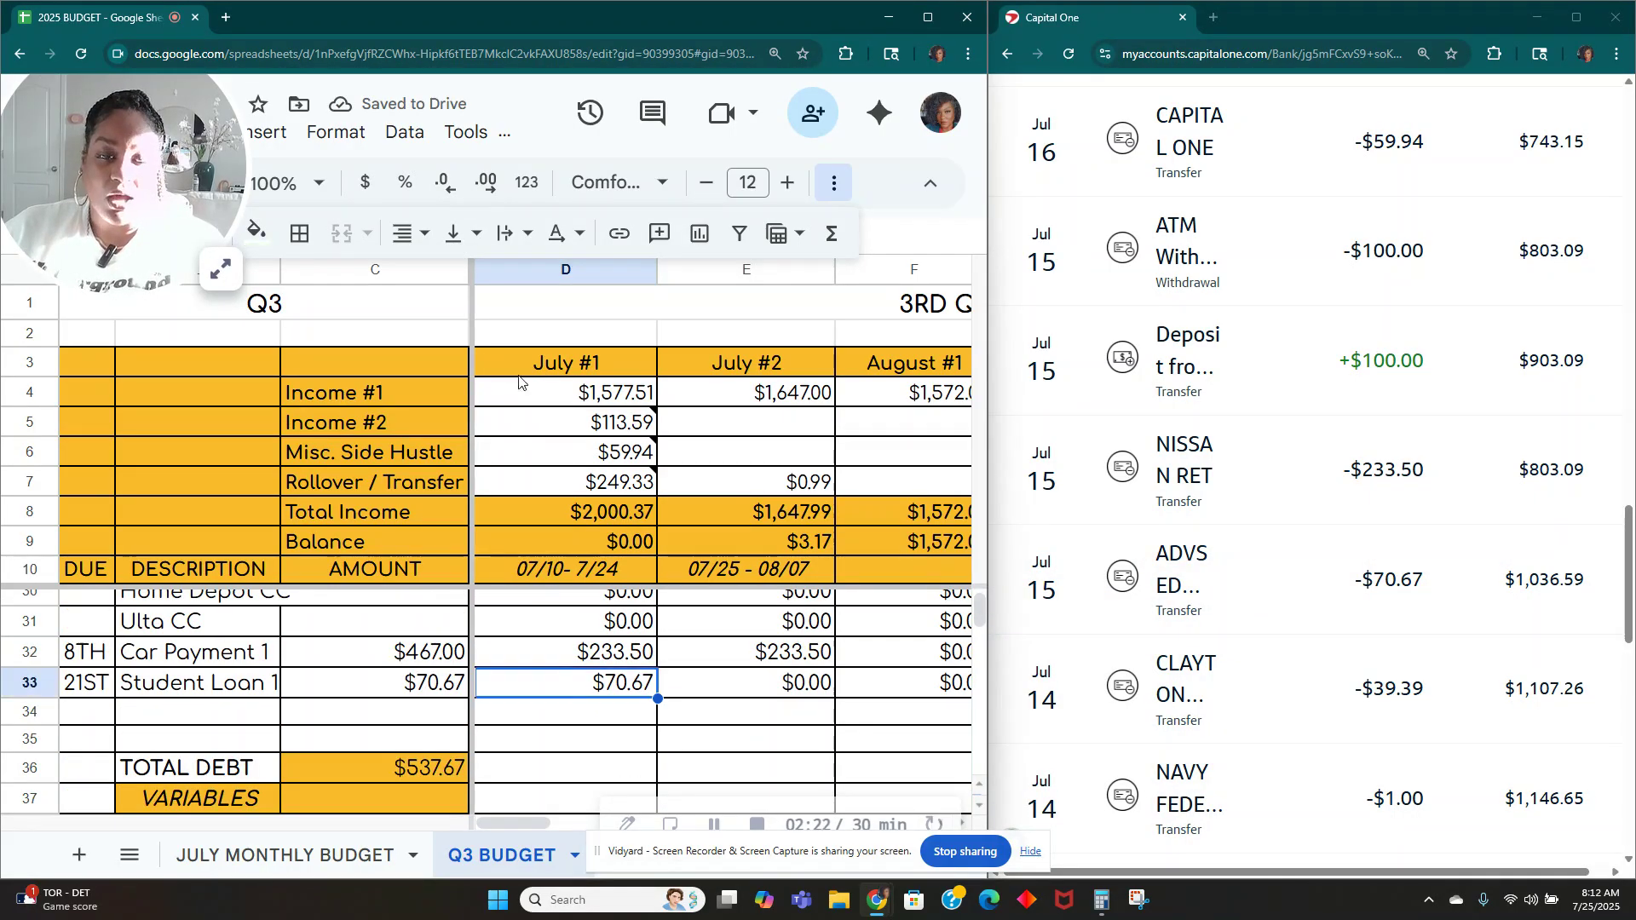
{"action": "left_click", "coordinate": [256, 230]}
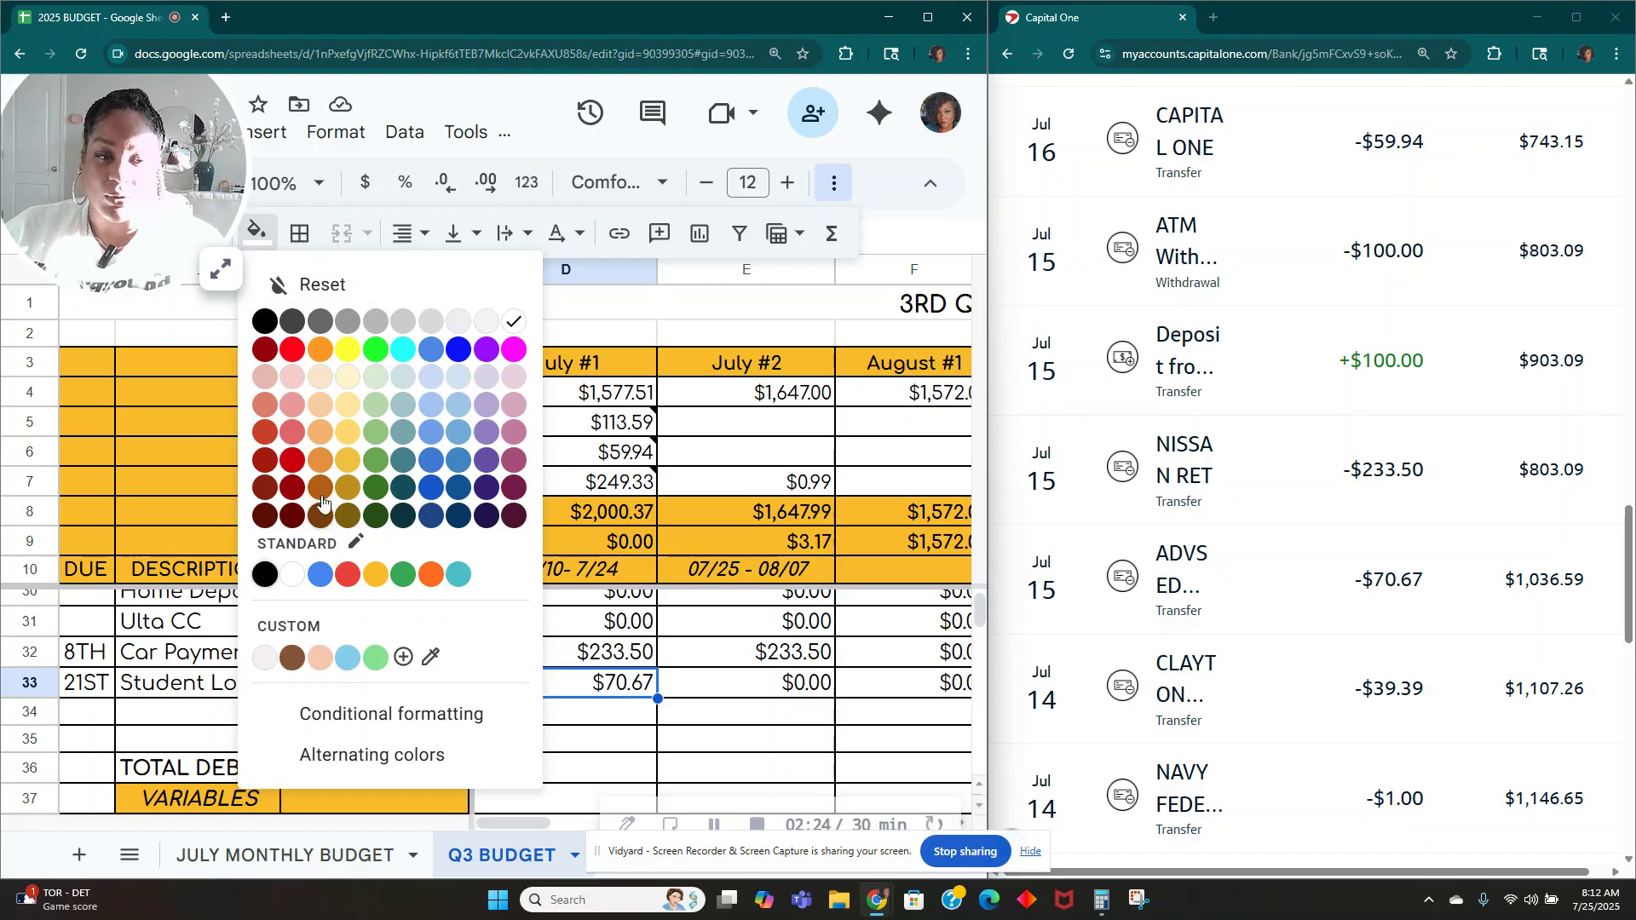
{"action": "left_click", "coordinate": [372, 404]}
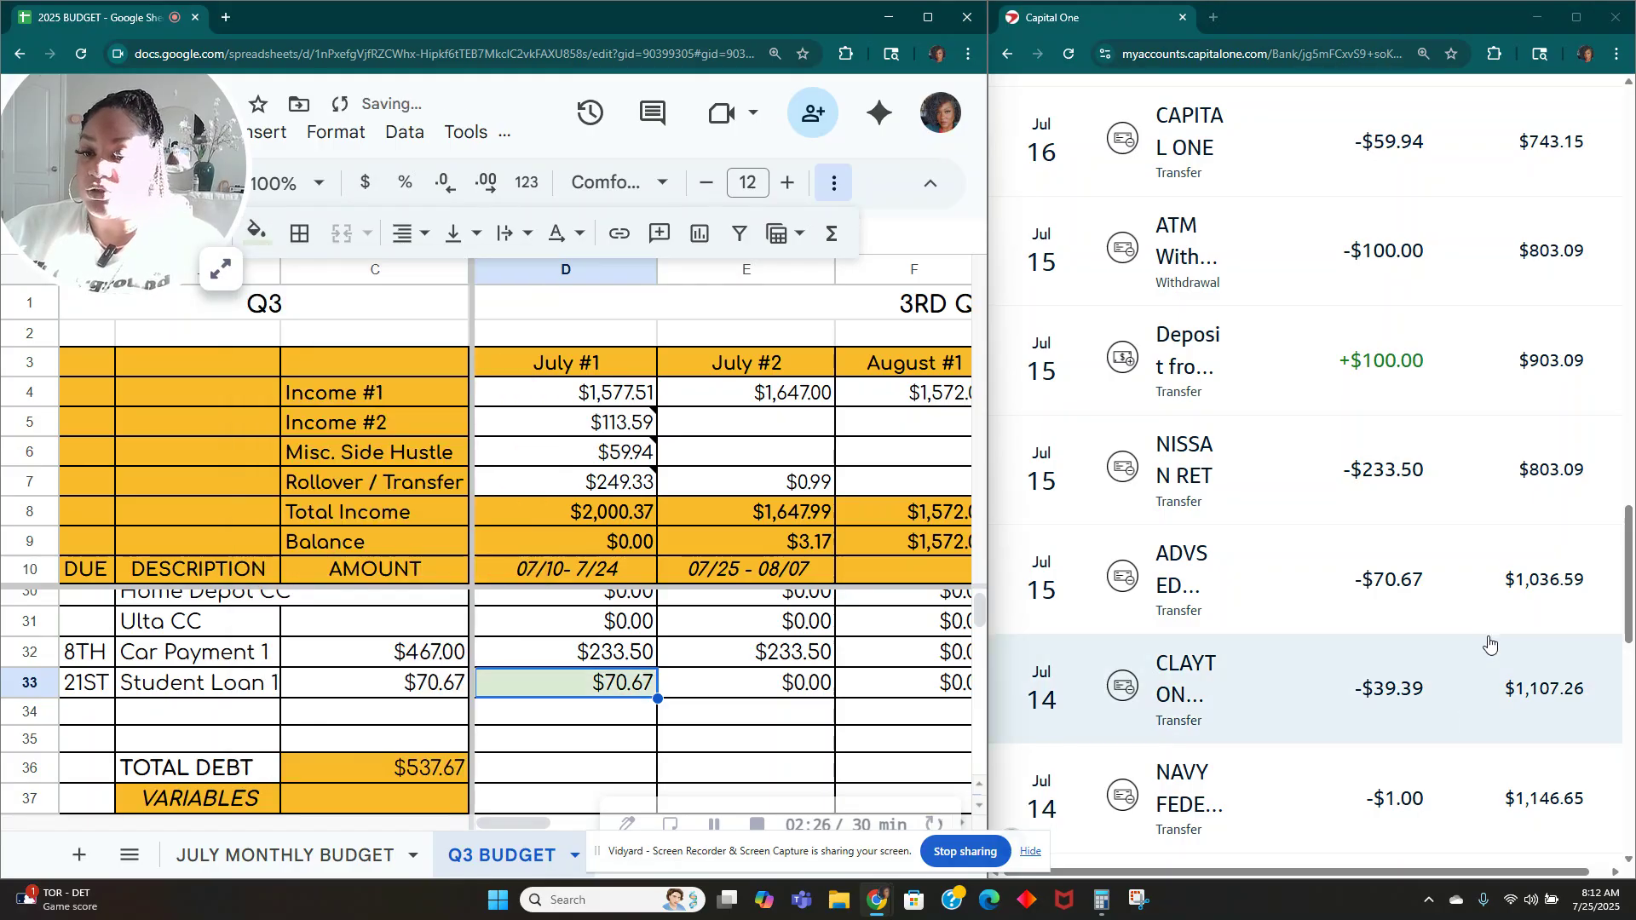
Step: Fill the July #1 amount for Car Payment 1 with light green
{"action": "scroll", "coordinate": [1311, 577], "scroll_direction": "up", "scroll_amount": 1}
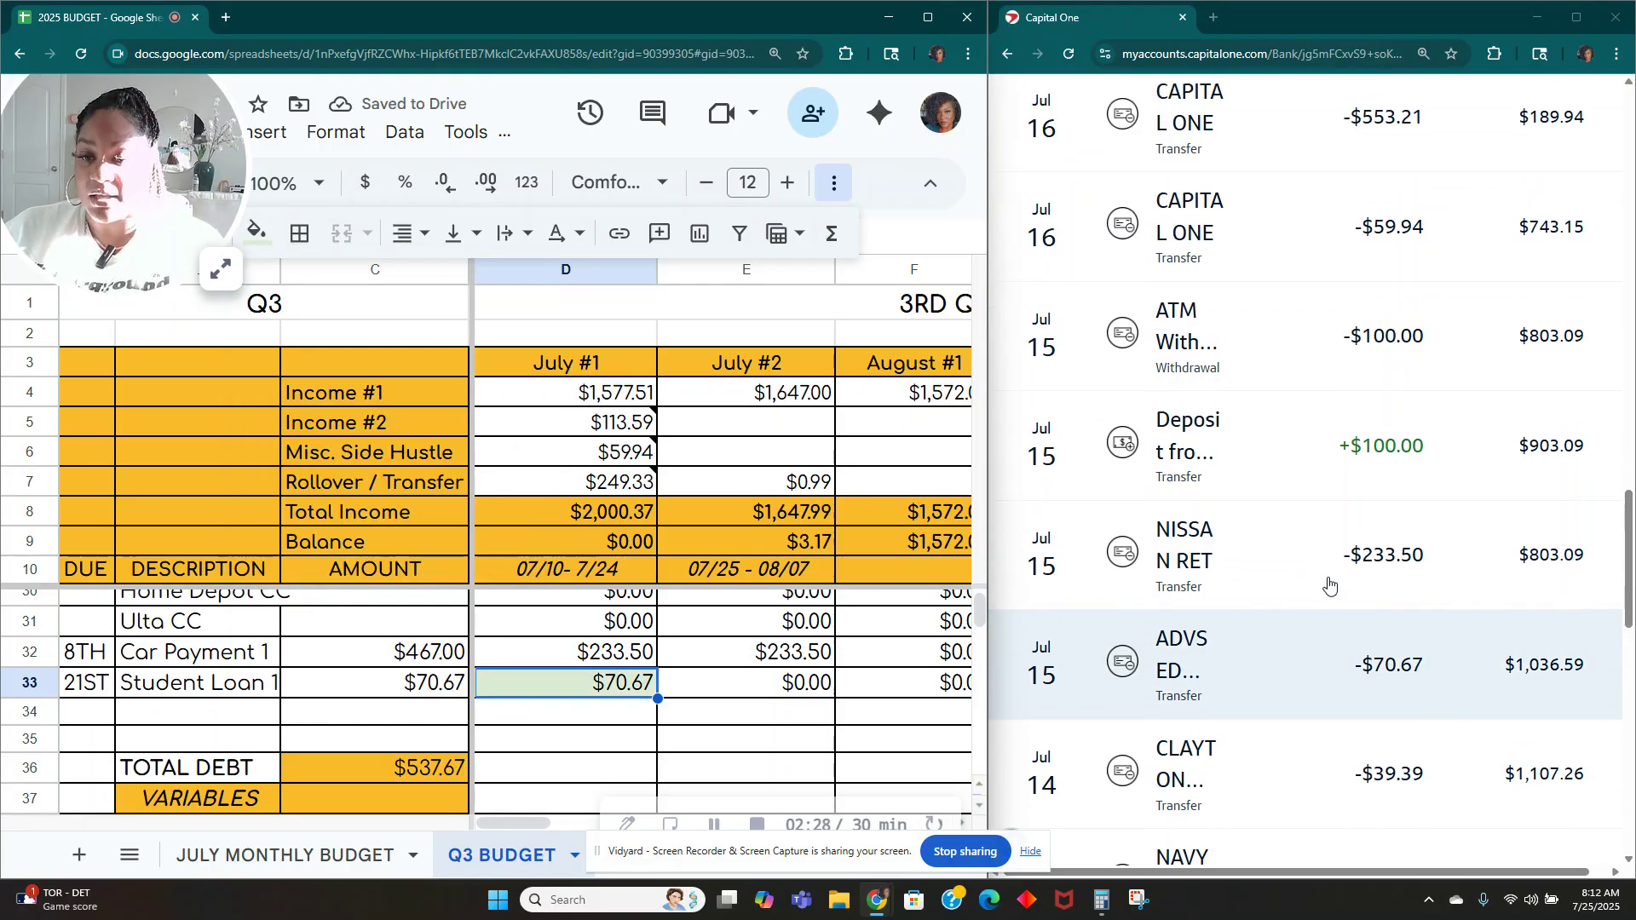
{"action": "left_click", "coordinate": [554, 661]}
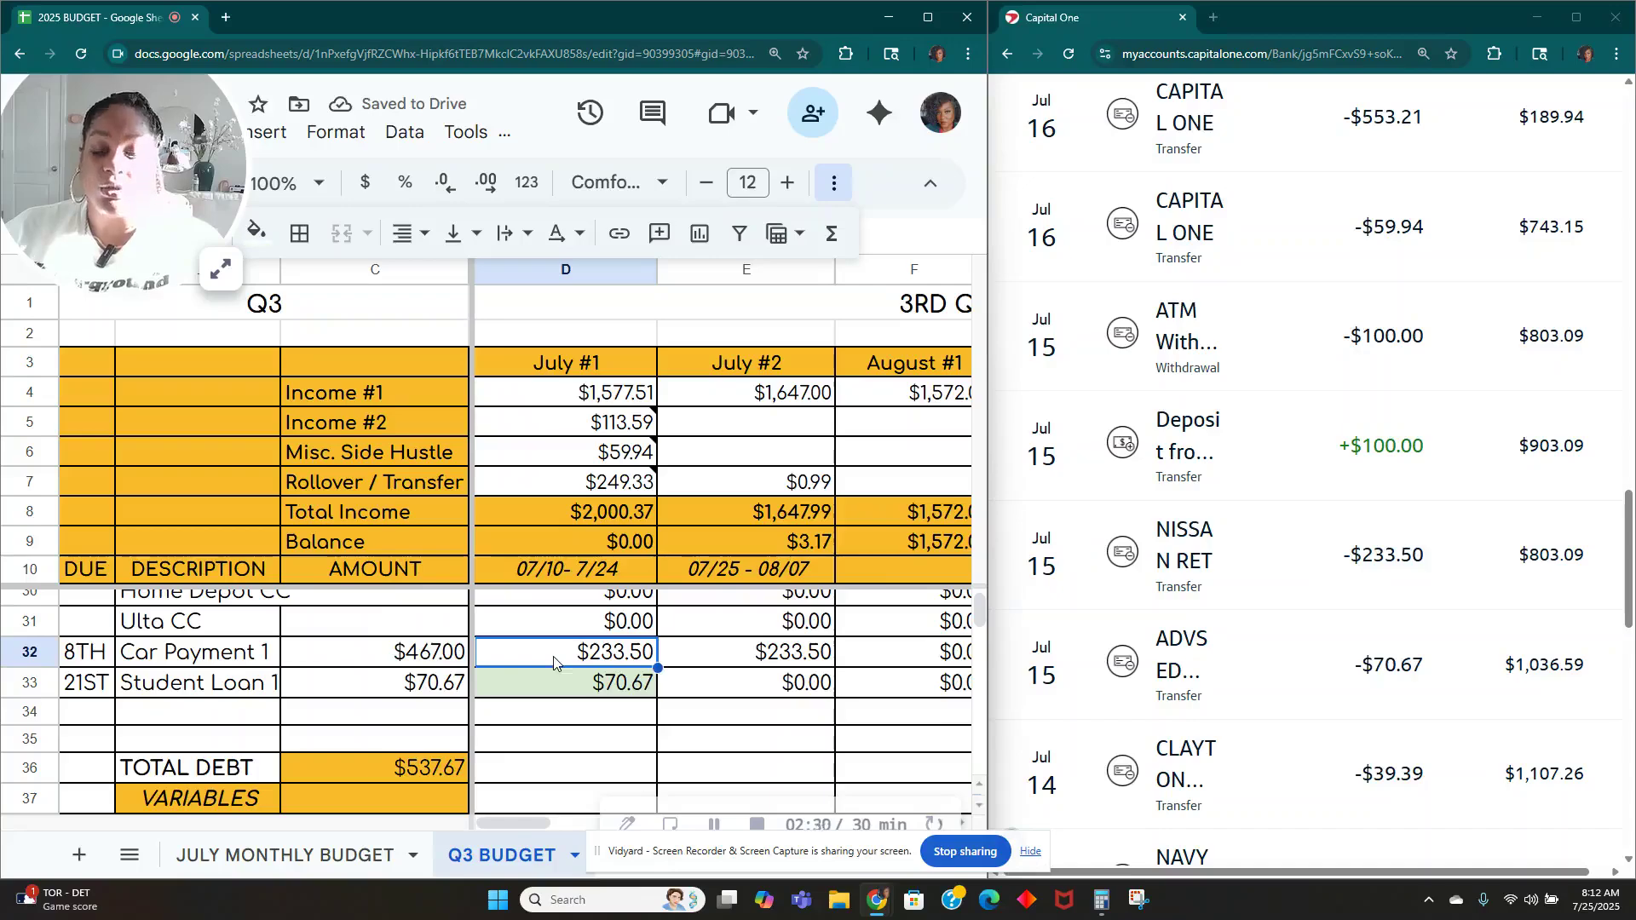
{"action": "left_click", "coordinate": [258, 236]}
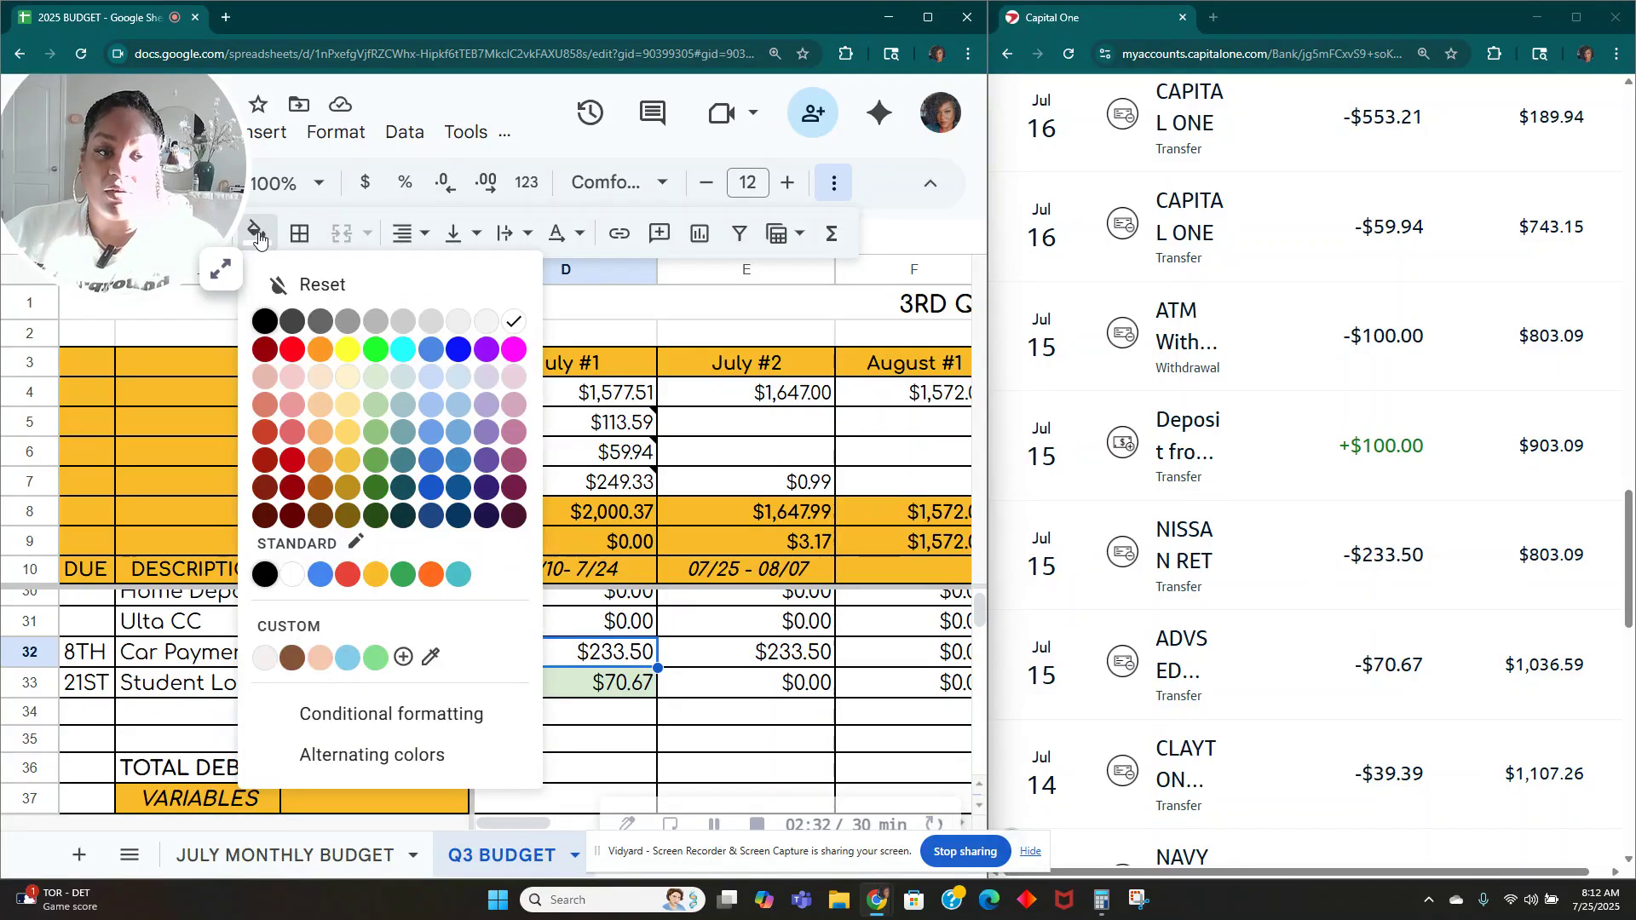
{"action": "left_click", "coordinate": [379, 376]}
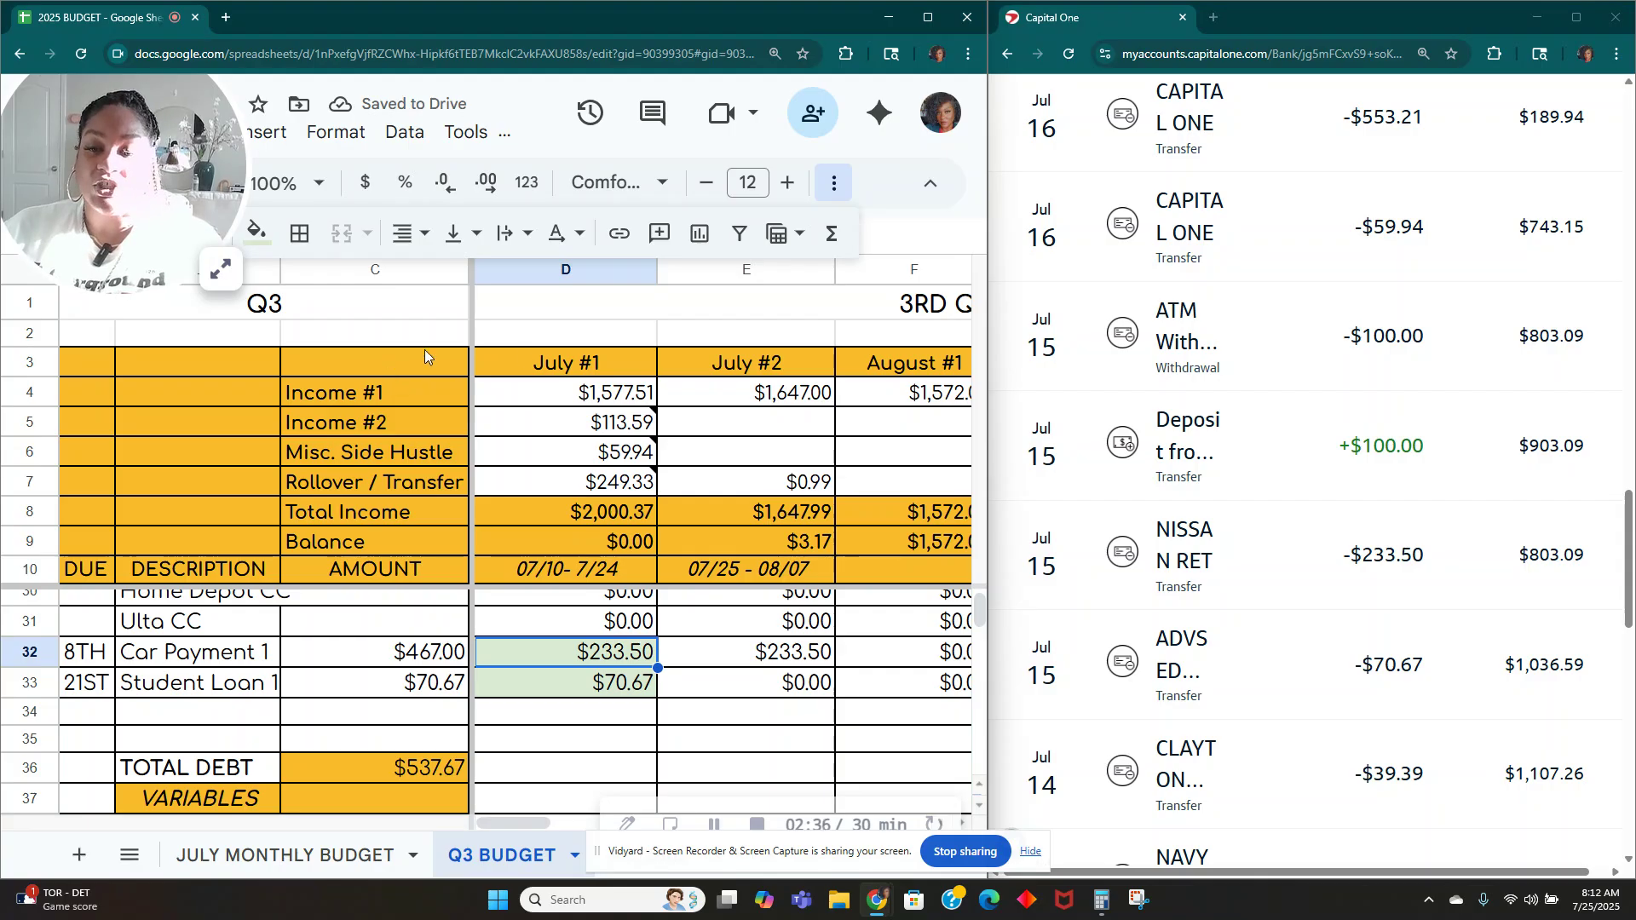
Step: Check the note on July #1 side hustle income and fill the July #1 Quick Silver CC amount with light green
{"action": "scroll", "coordinate": [1307, 614], "scroll_direction": "up", "scroll_amount": 1}
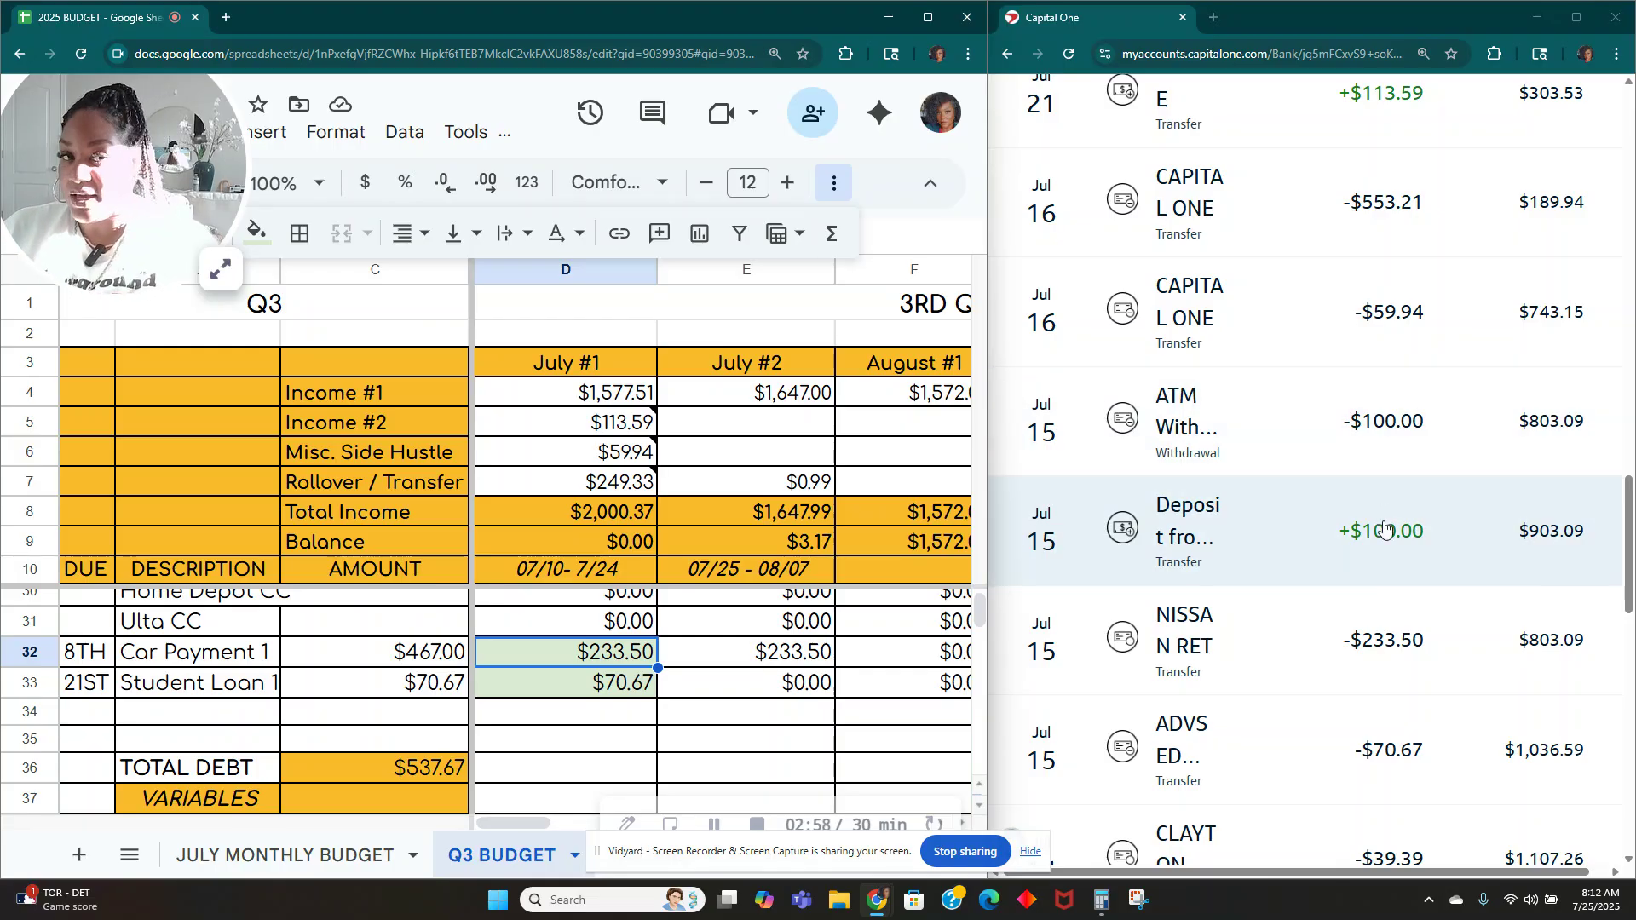
{"action": "scroll", "coordinate": [1356, 533], "scroll_direction": "up", "scroll_amount": 1}
{"action": "scroll", "coordinate": [1355, 532], "scroll_direction": "up", "scroll_amount": 2}
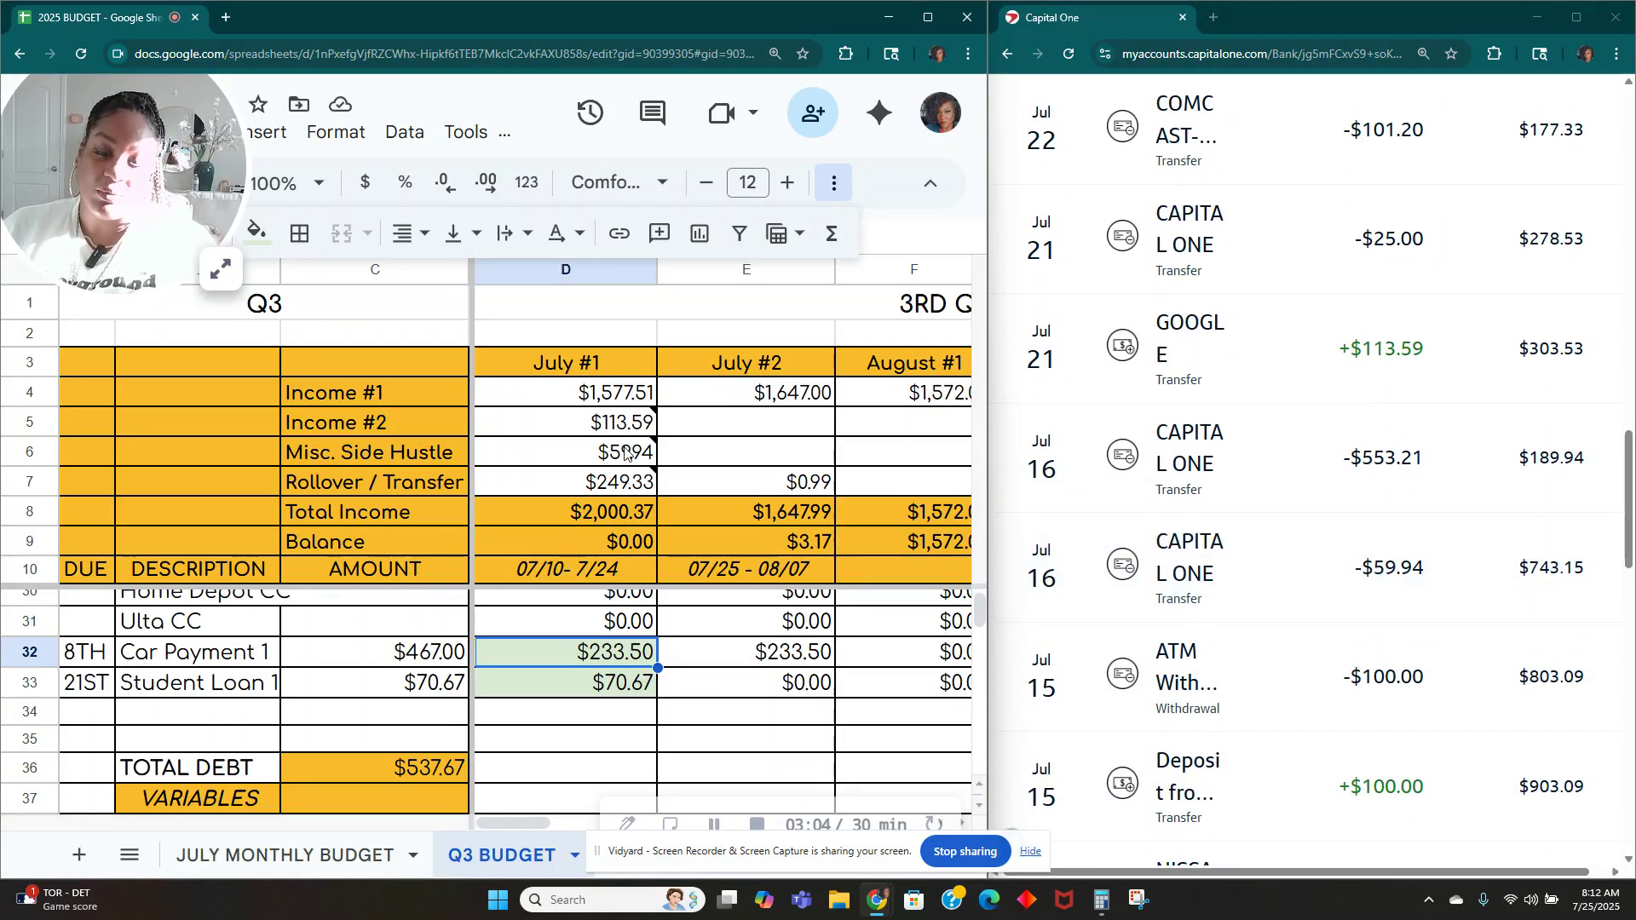
{"action": "mouse_move", "coordinate": [625, 455]}
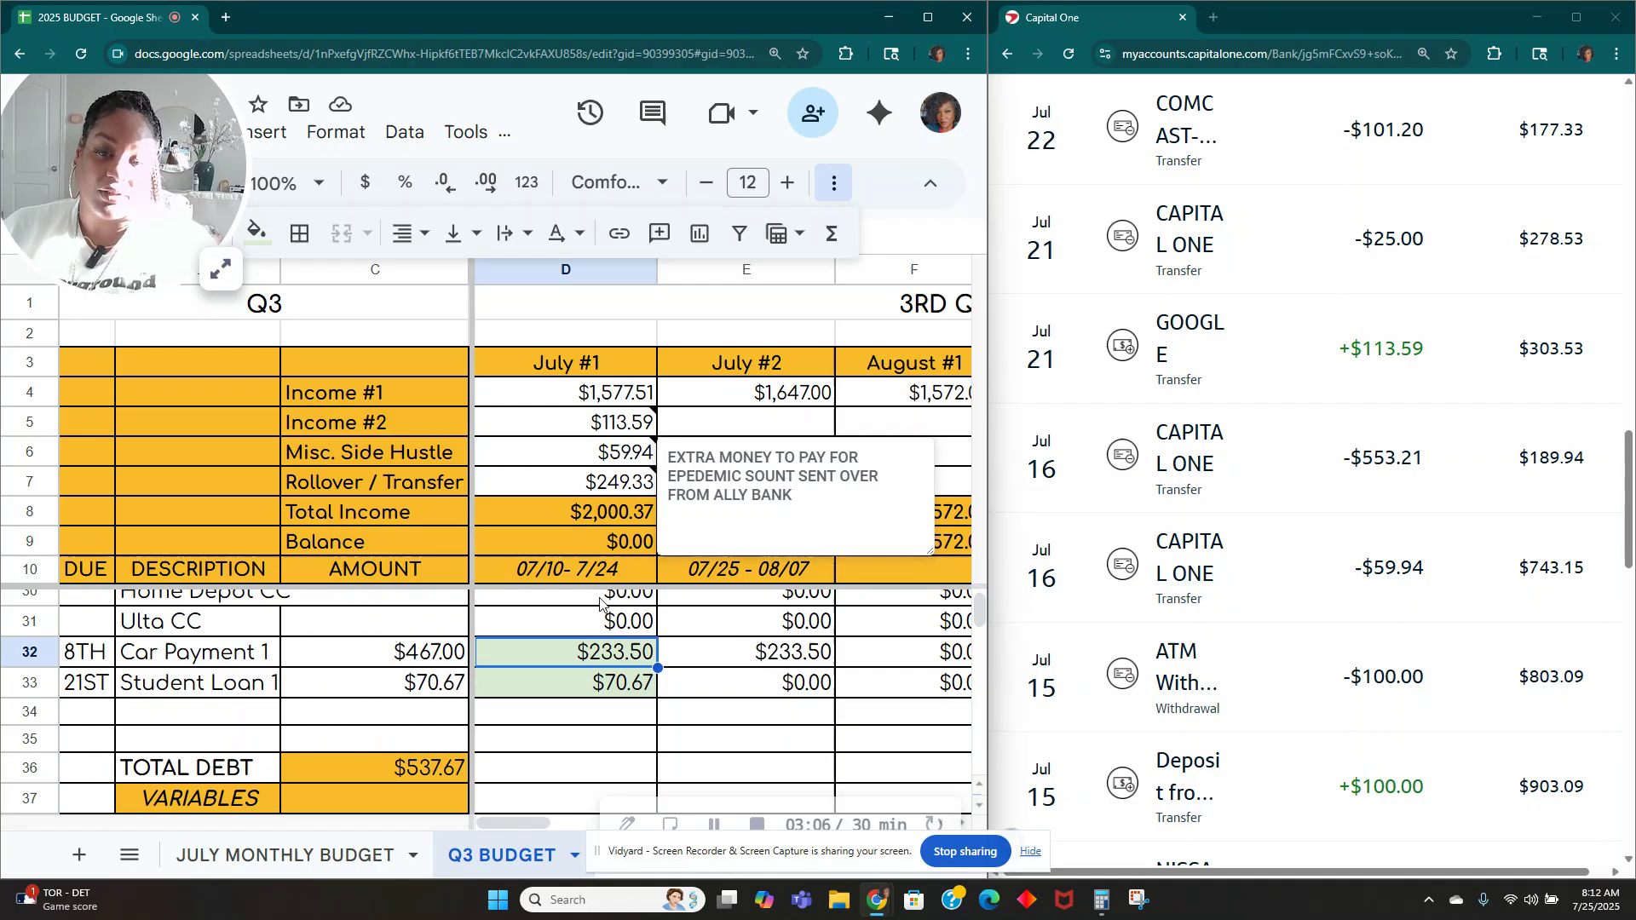
{"action": "scroll", "coordinate": [582, 747], "scroll_direction": "up", "scroll_amount": 1}
{"action": "scroll", "coordinate": [582, 748], "scroll_direction": "up", "scroll_amount": 2}
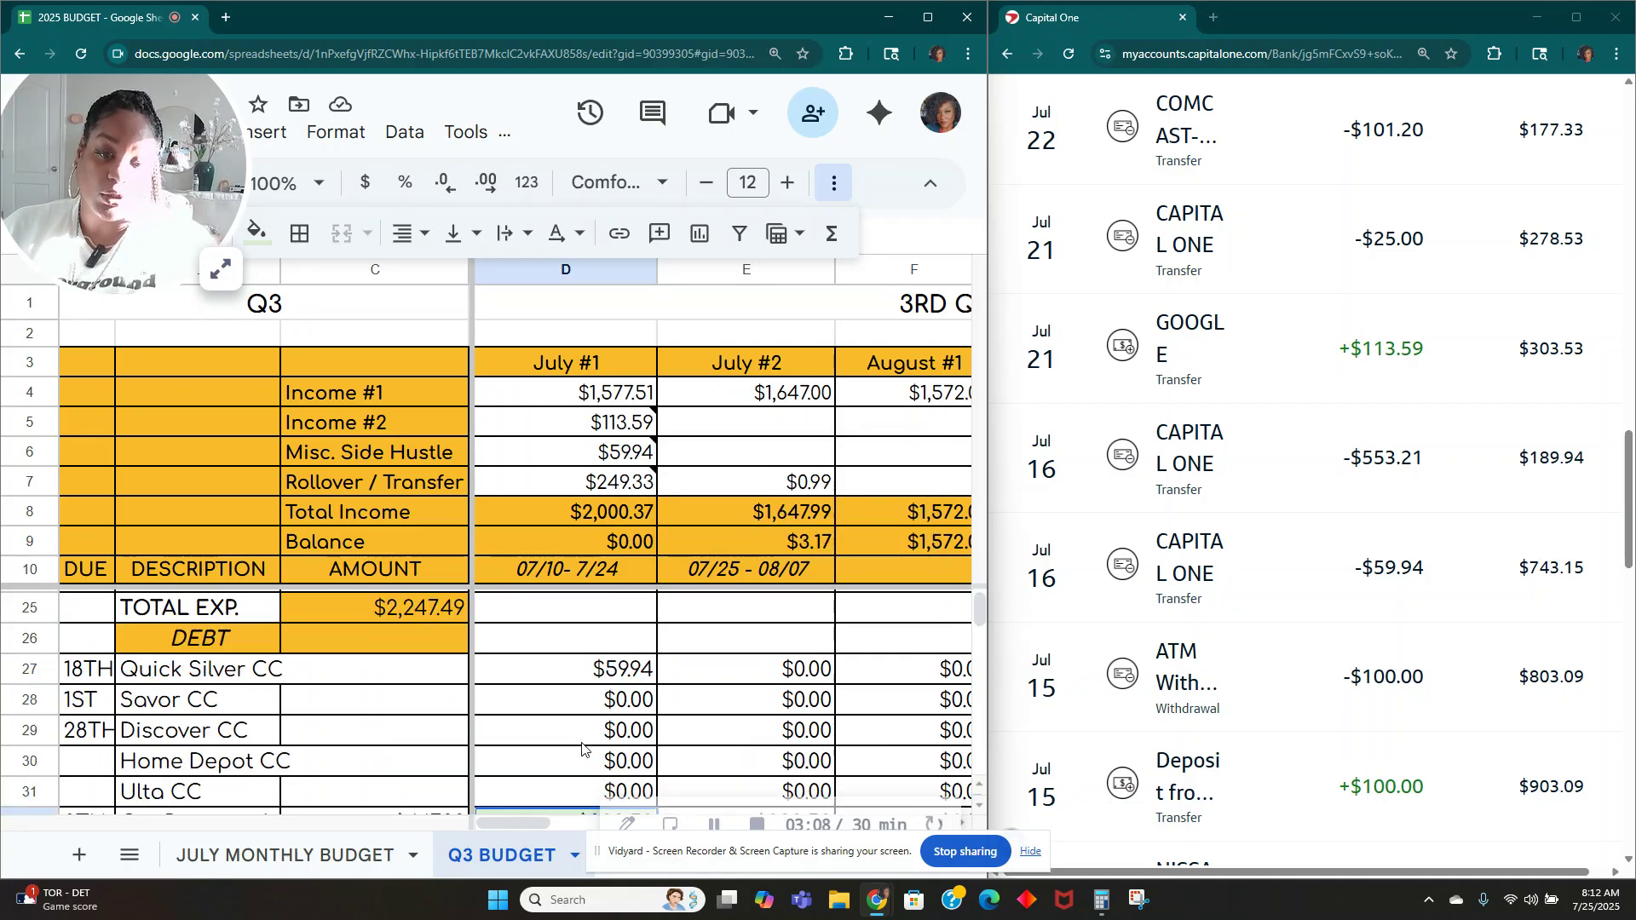
{"action": "left_click", "coordinate": [582, 751]}
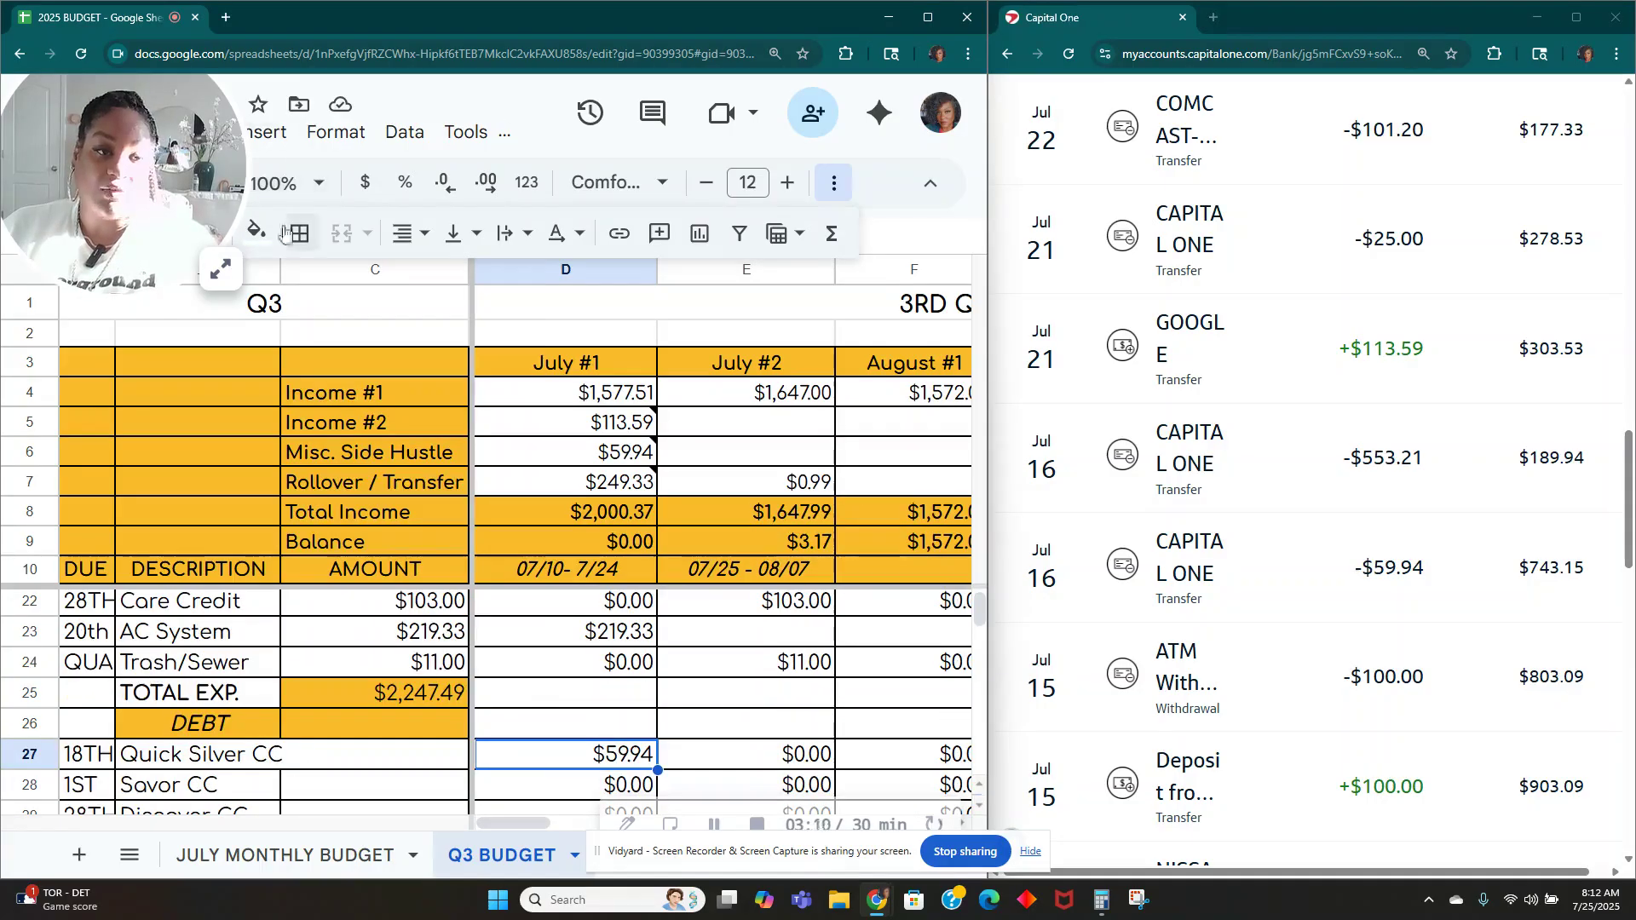
{"action": "left_click", "coordinate": [256, 231]}
{"action": "left_click", "coordinate": [377, 382]}
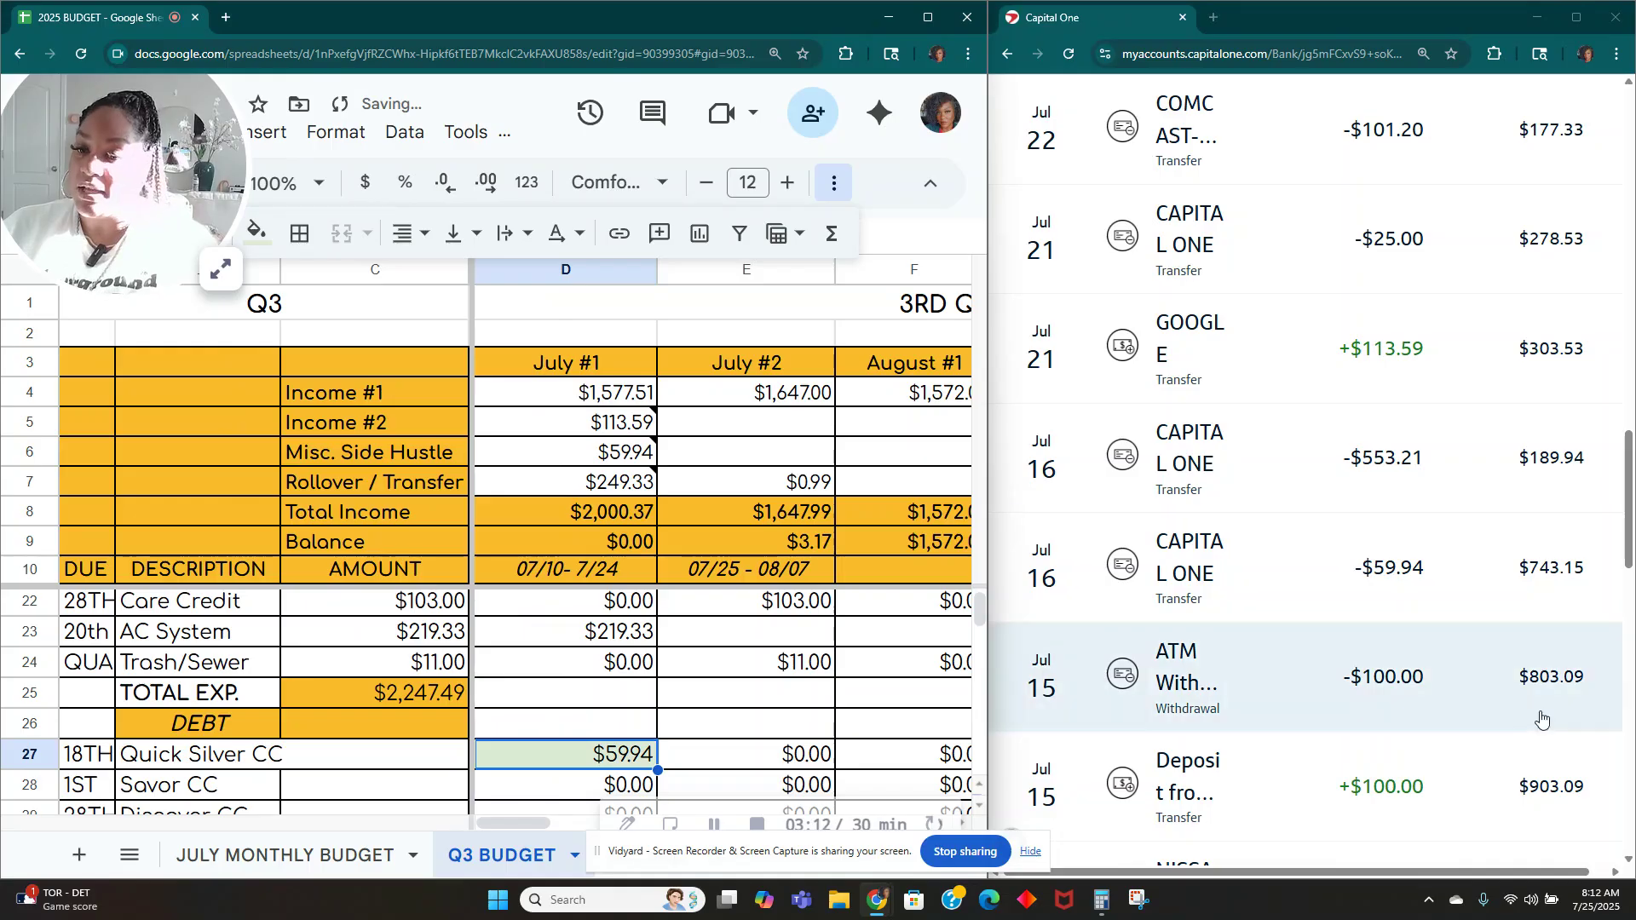
Step: Bring up the calculator as a small floating window and place it clear of the July #1 column
{"action": "scroll", "coordinate": [1385, 652], "scroll_direction": "up", "scroll_amount": 1}
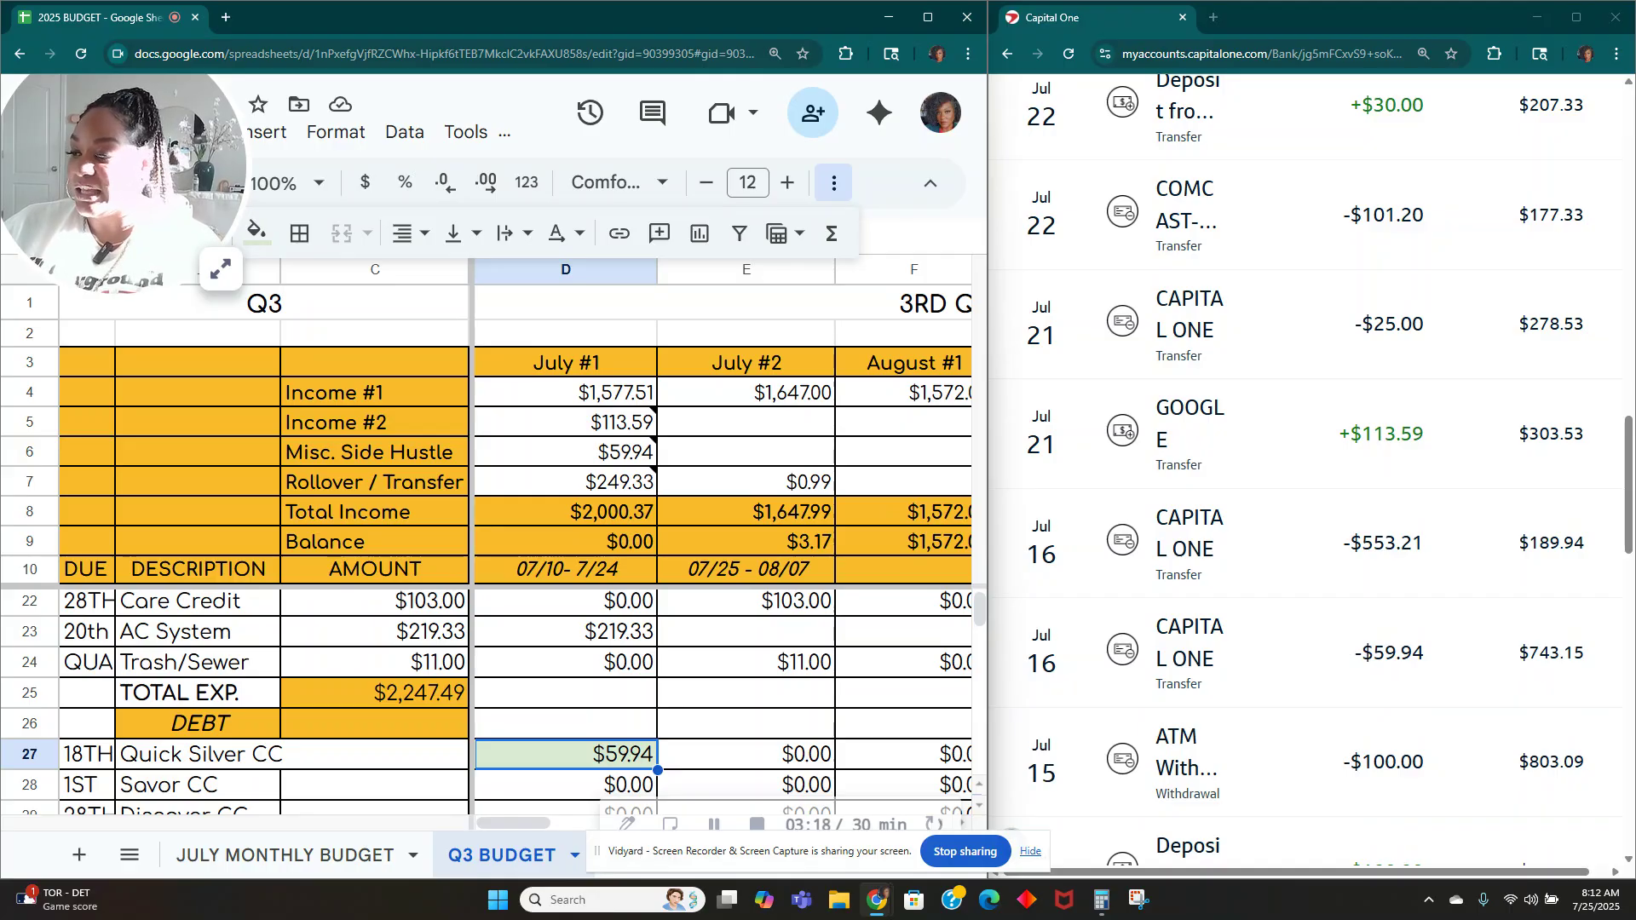
{"action": "left_click", "coordinate": [1102, 900]}
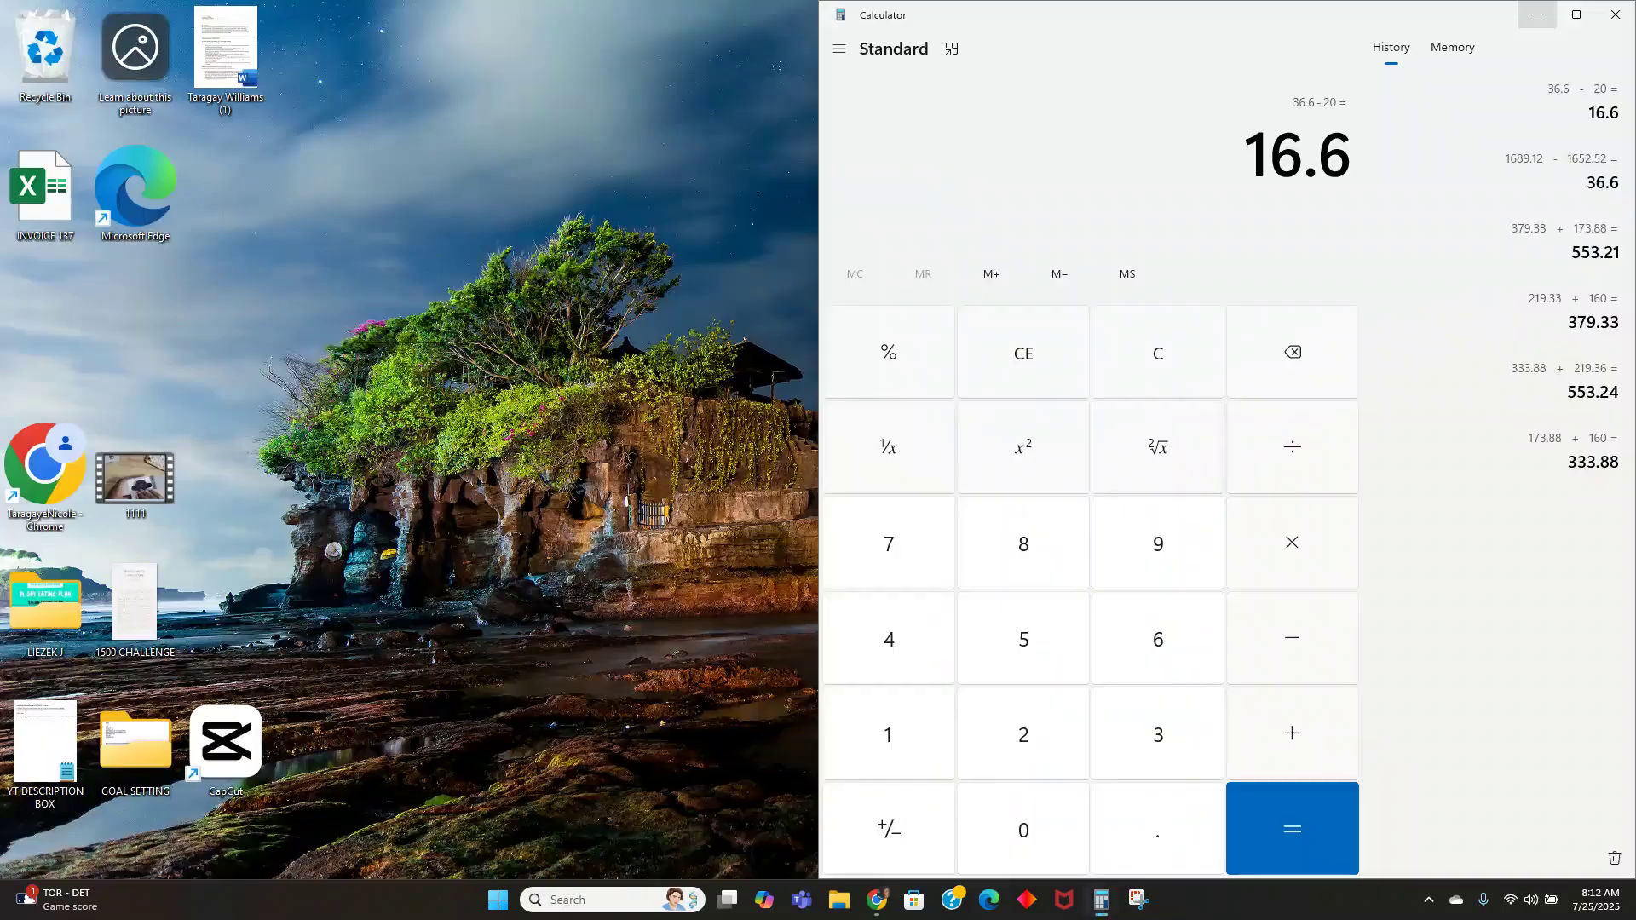
{"action": "left_click", "coordinate": [1577, 15]}
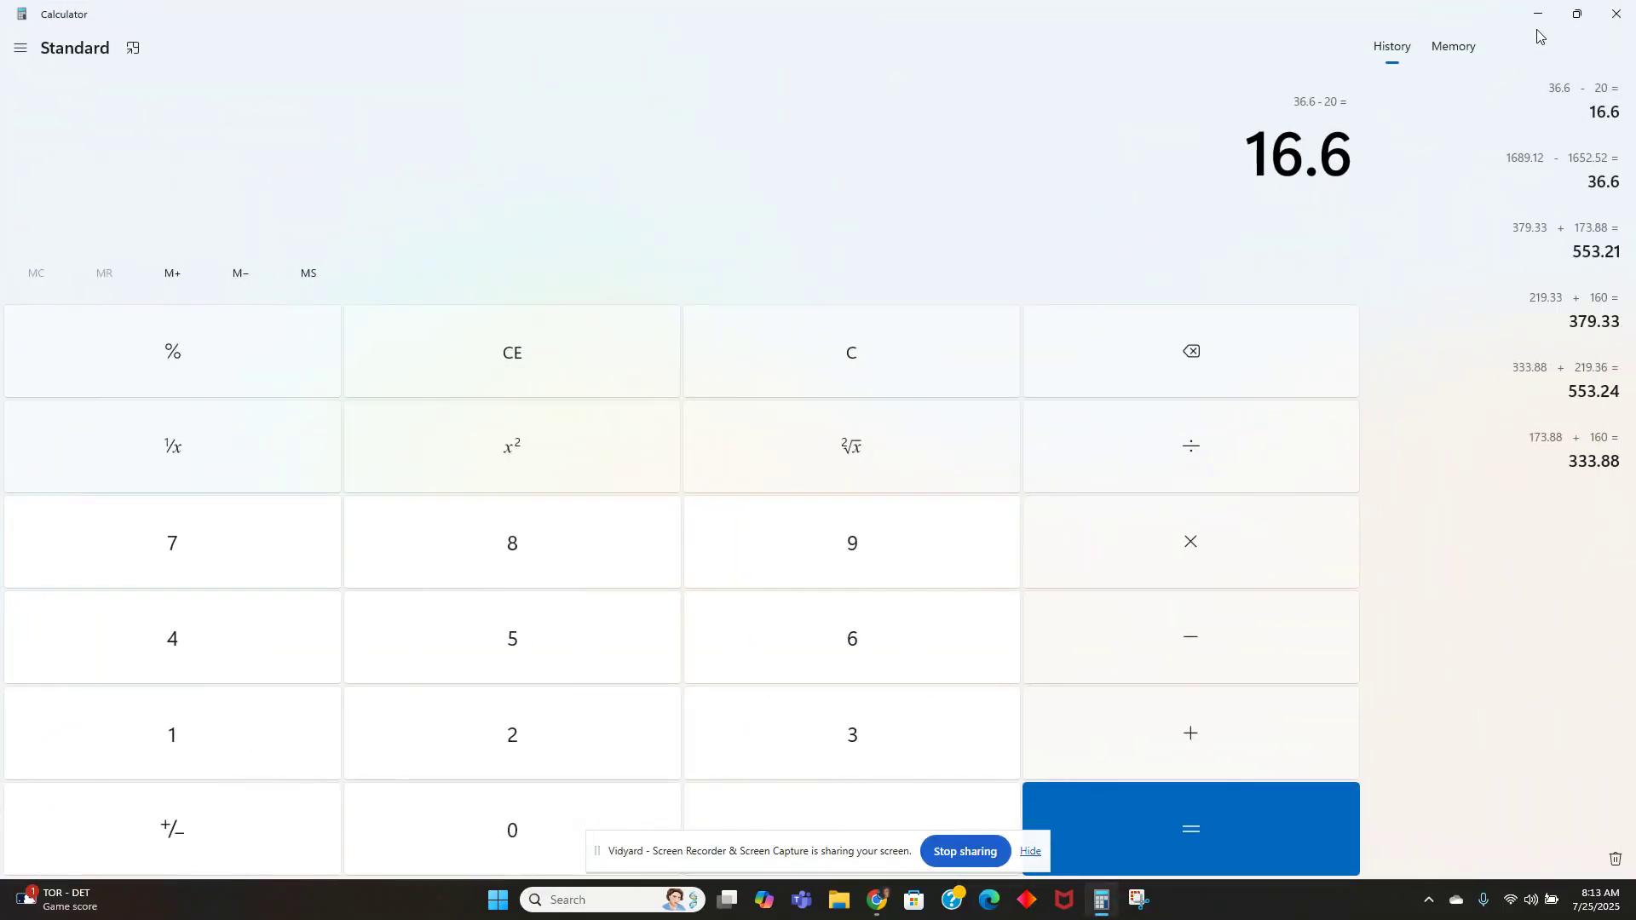
{"action": "left_click", "coordinate": [1568, 18]}
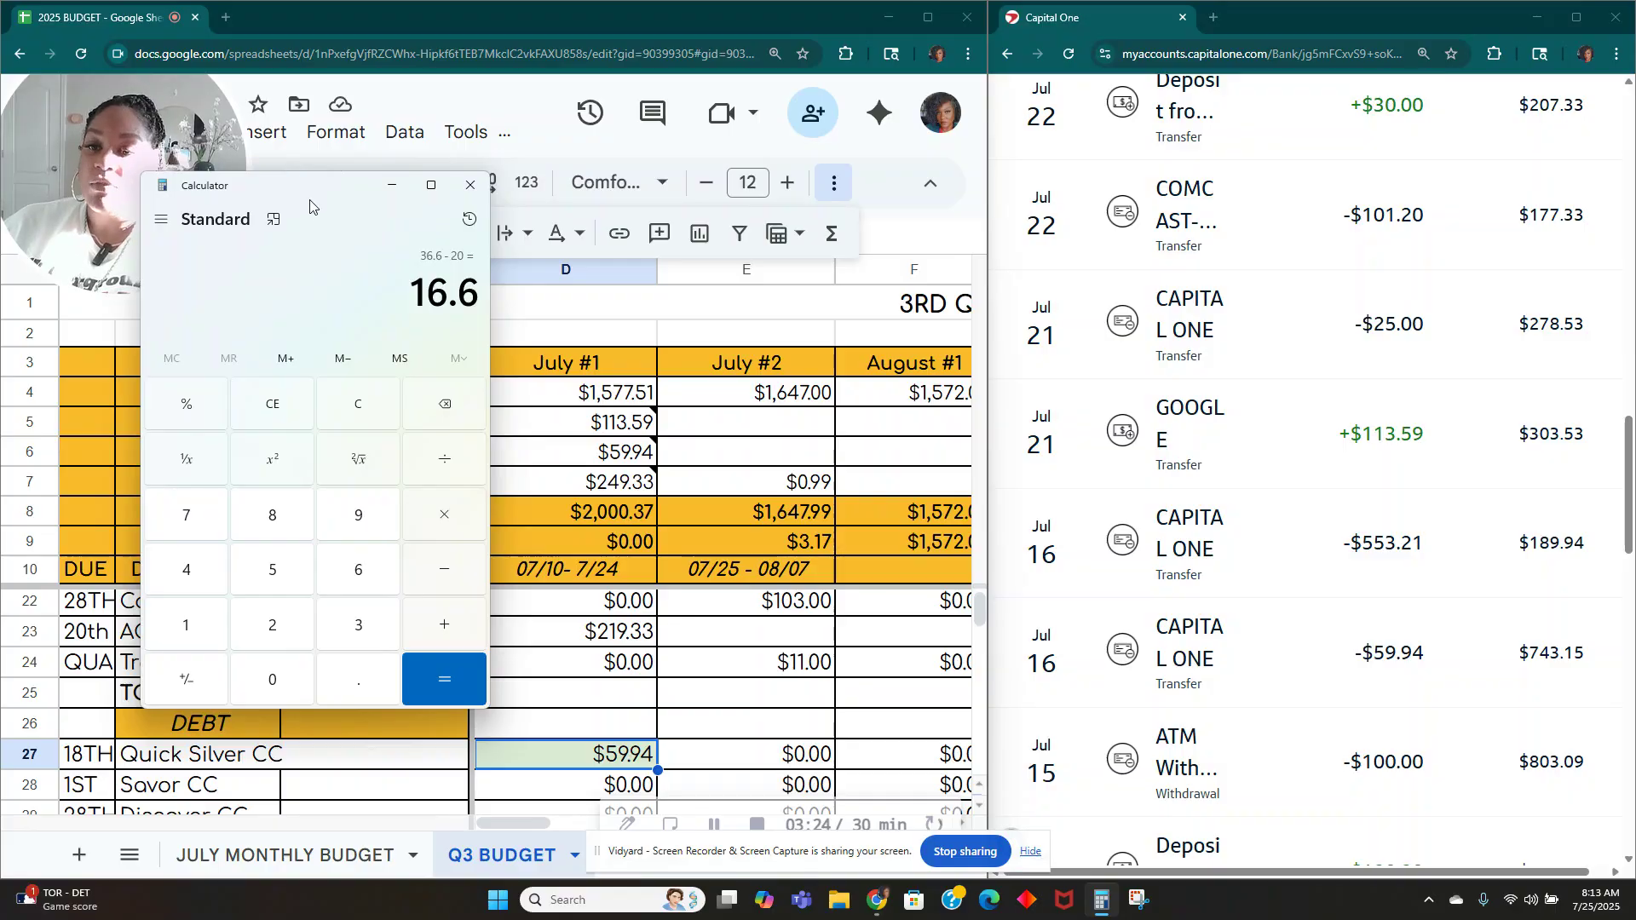
{"action": "left_click_drag", "start_coordinate": [328, 190], "coordinate": [1027, 254]}
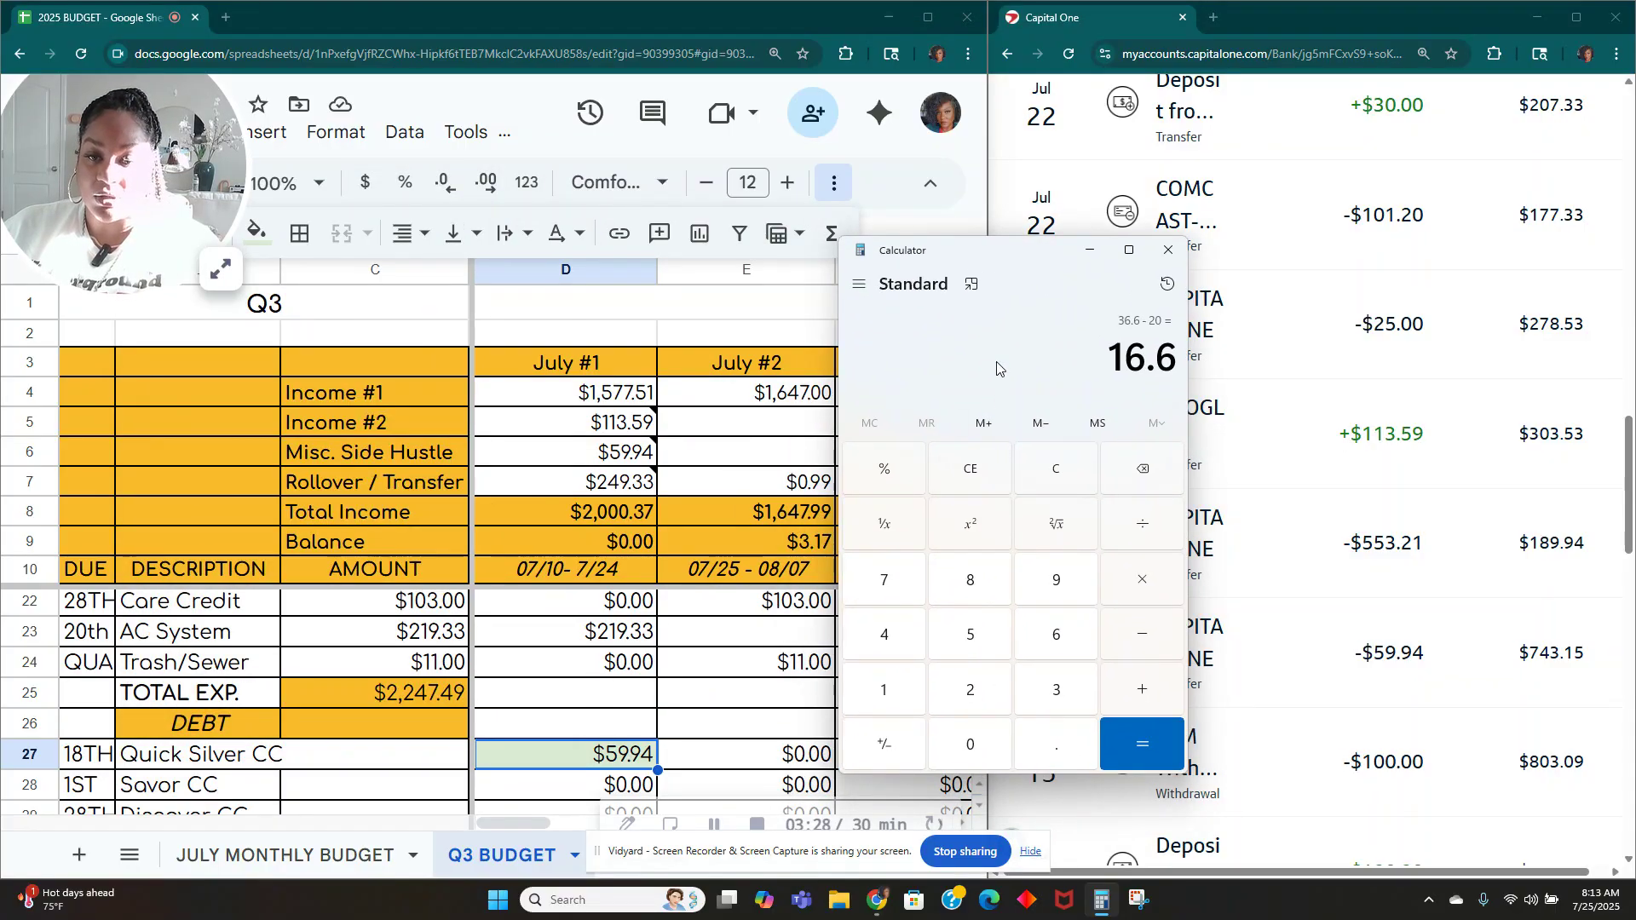
Step: Add the July #1 AC System, Electric and Car Insurance amounts, 219.33 + 160 + 173.88, and put the calculator away
{"action": "type", "text": "1"}
{"action": "left_click", "coordinate": [1053, 472]}
{"action": "type", "text": "21"}
{"action": "type", "text": "33+"}
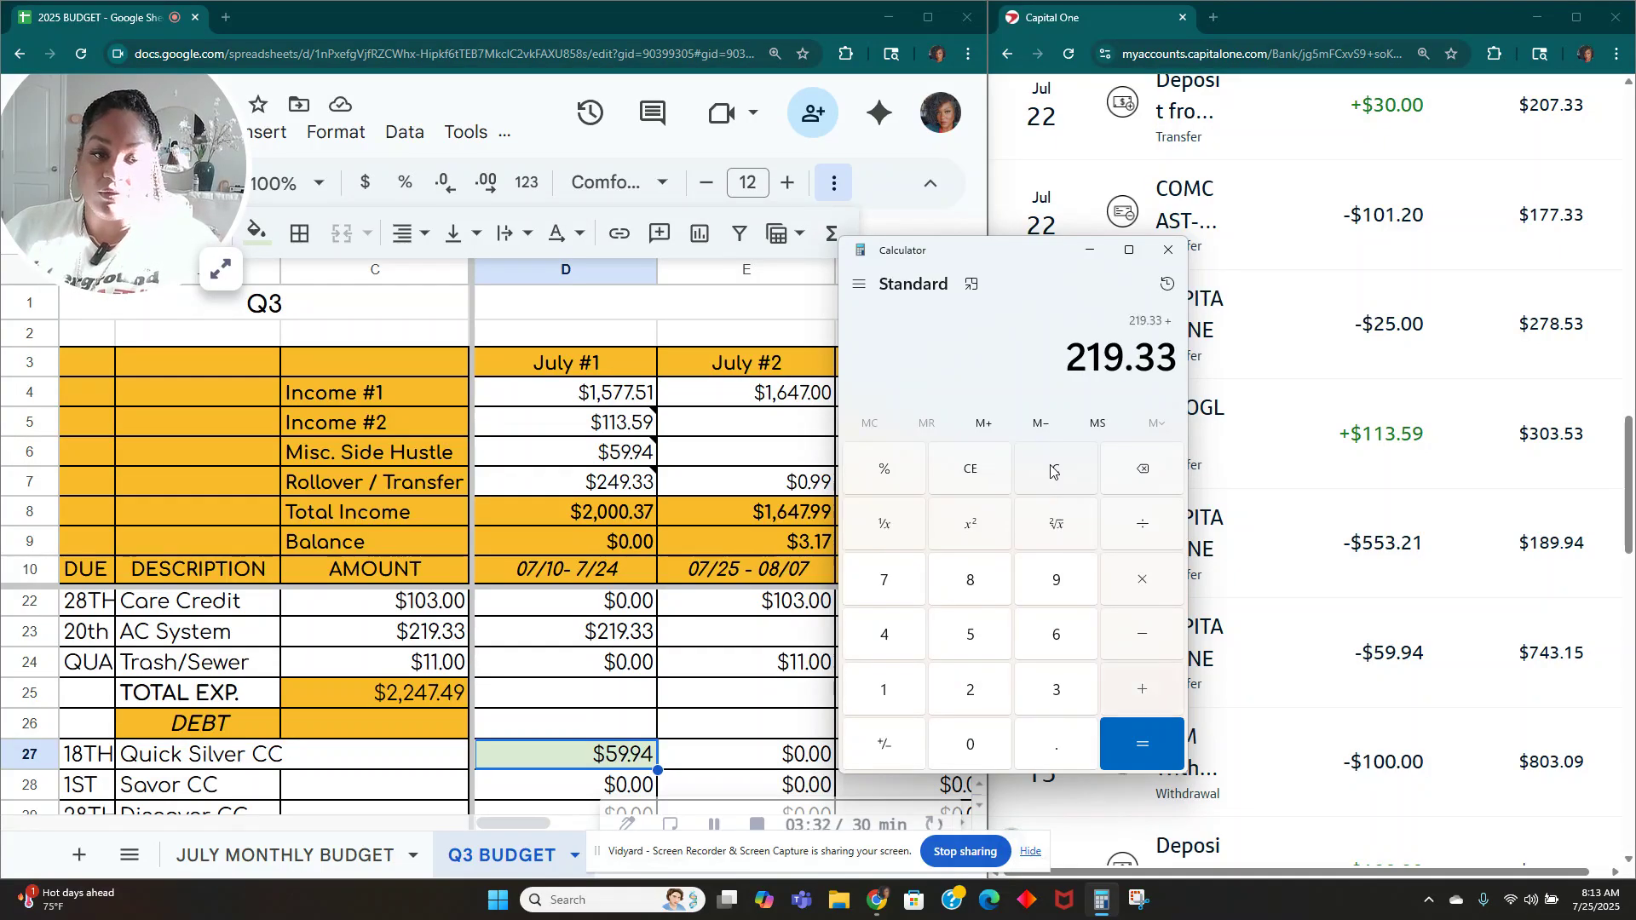
{"action": "scroll", "coordinate": [572, 645], "scroll_direction": "up", "scroll_amount": 1}
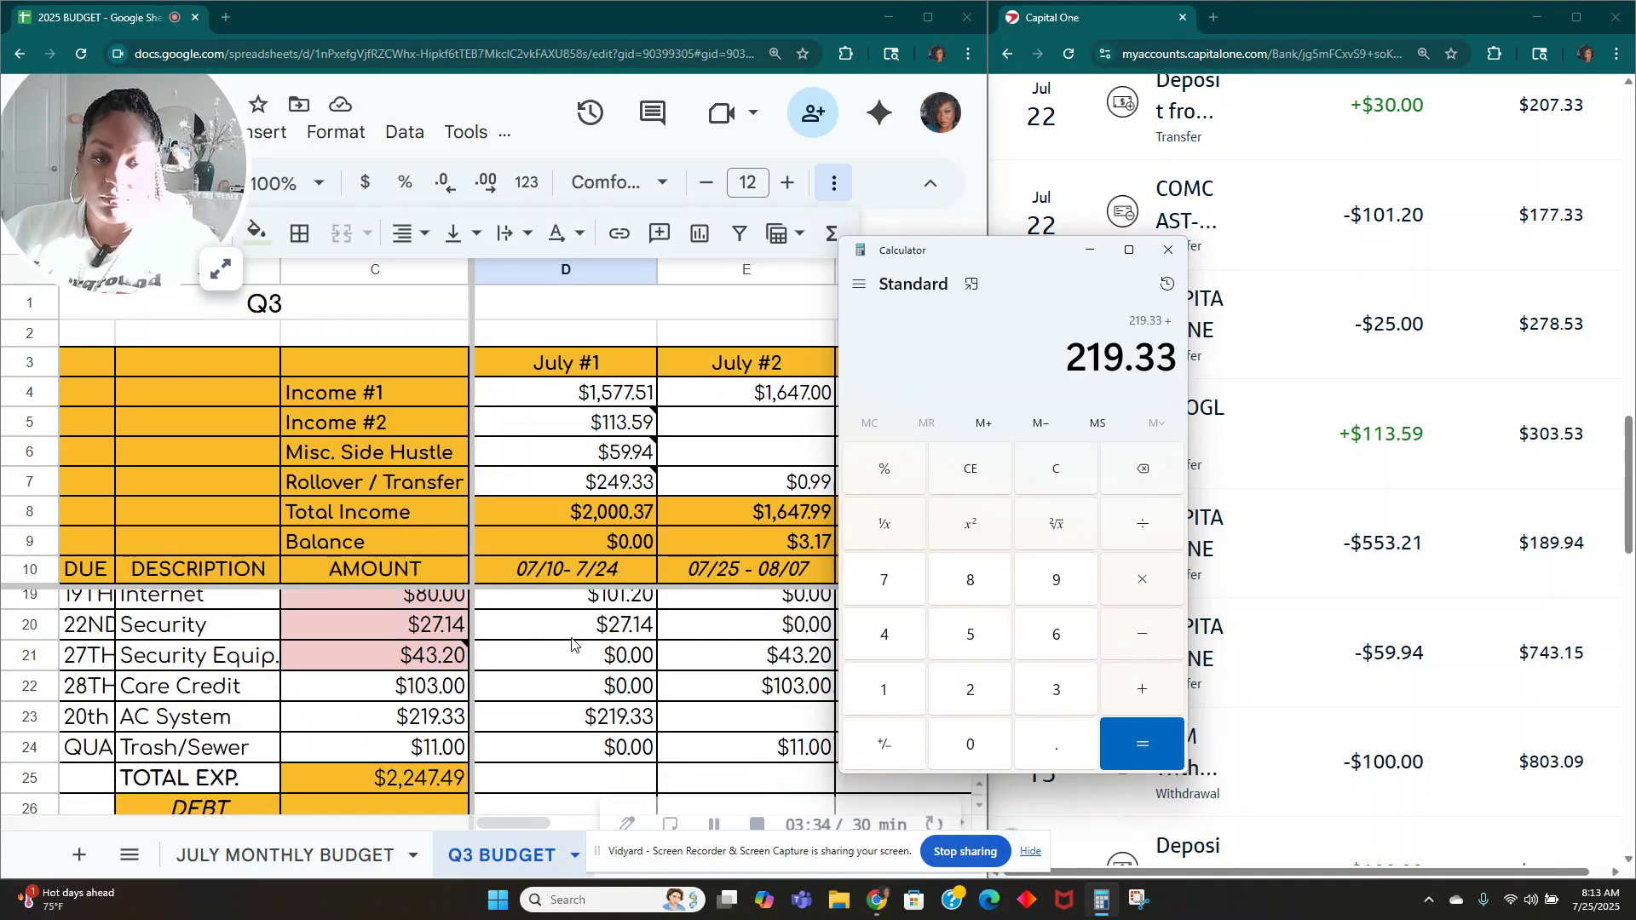
{"action": "scroll", "coordinate": [572, 645], "scroll_direction": "up", "scroll_amount": 2}
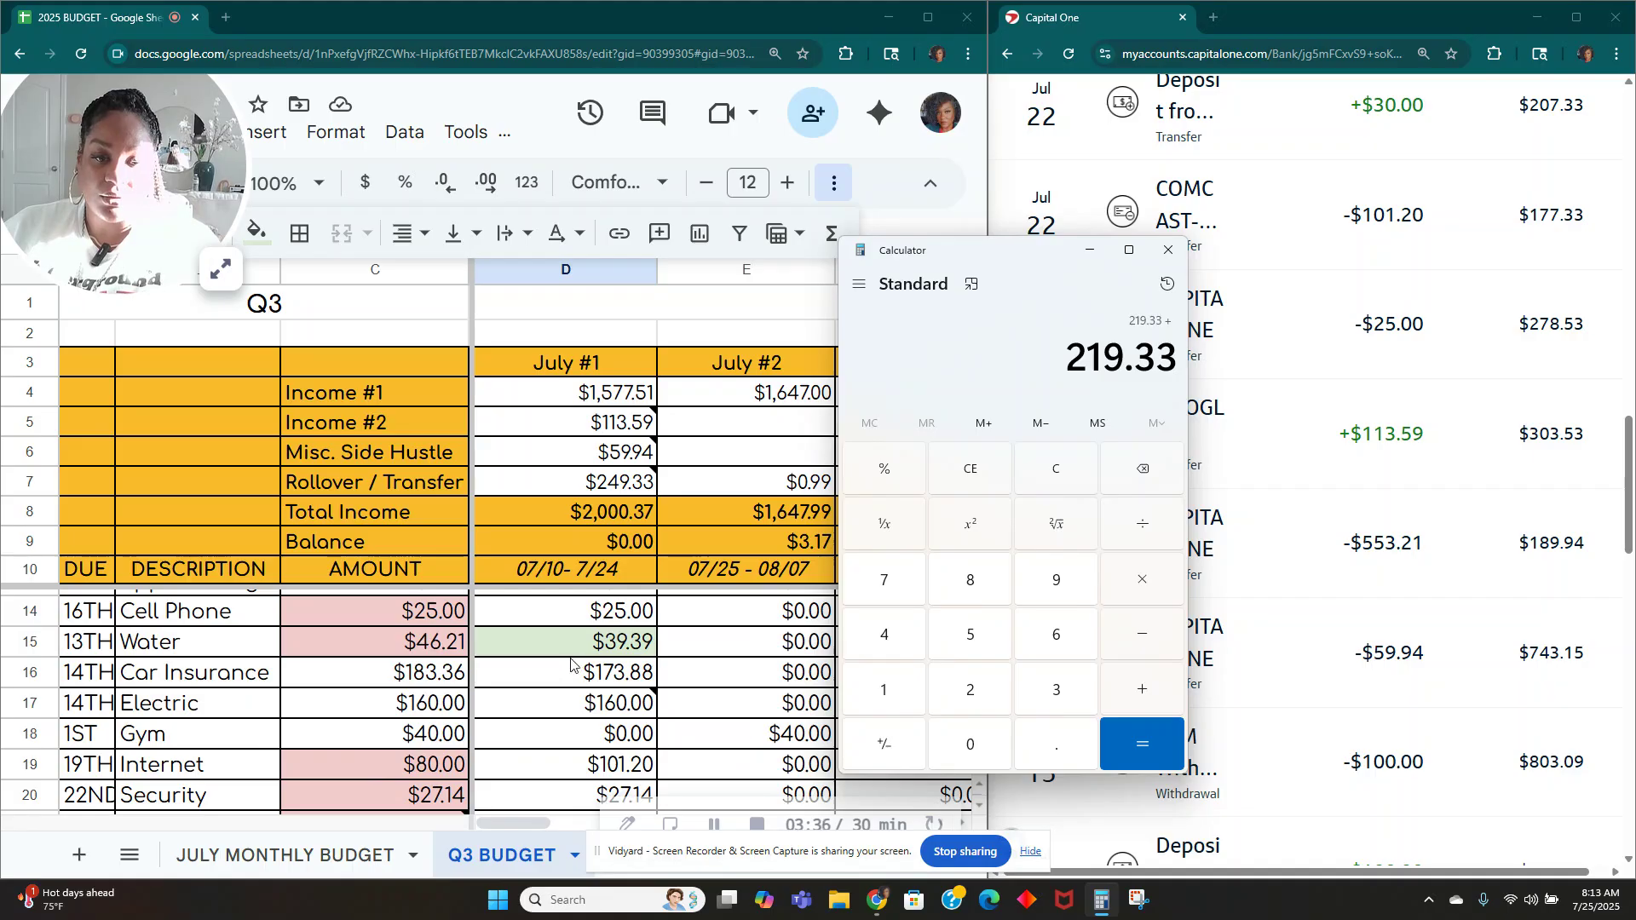
{"action": "mouse_move", "coordinate": [573, 698]}
{"action": "type", "text": "16"}
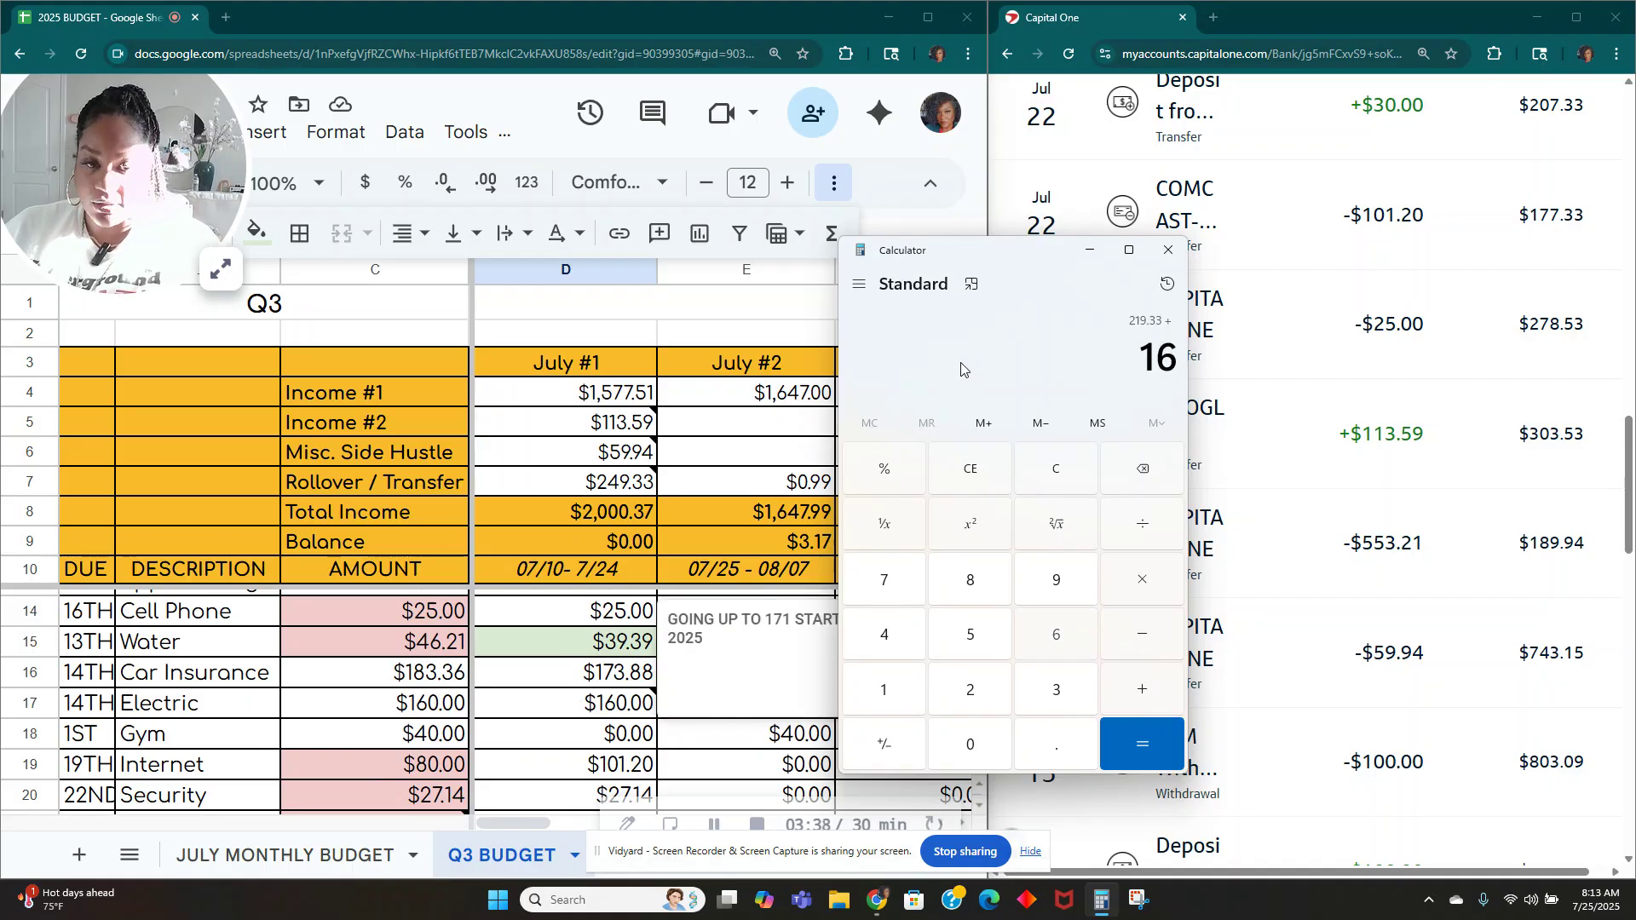
{"action": "type", "text": "0+173.88"}
{"action": "key", "text": "Return"}
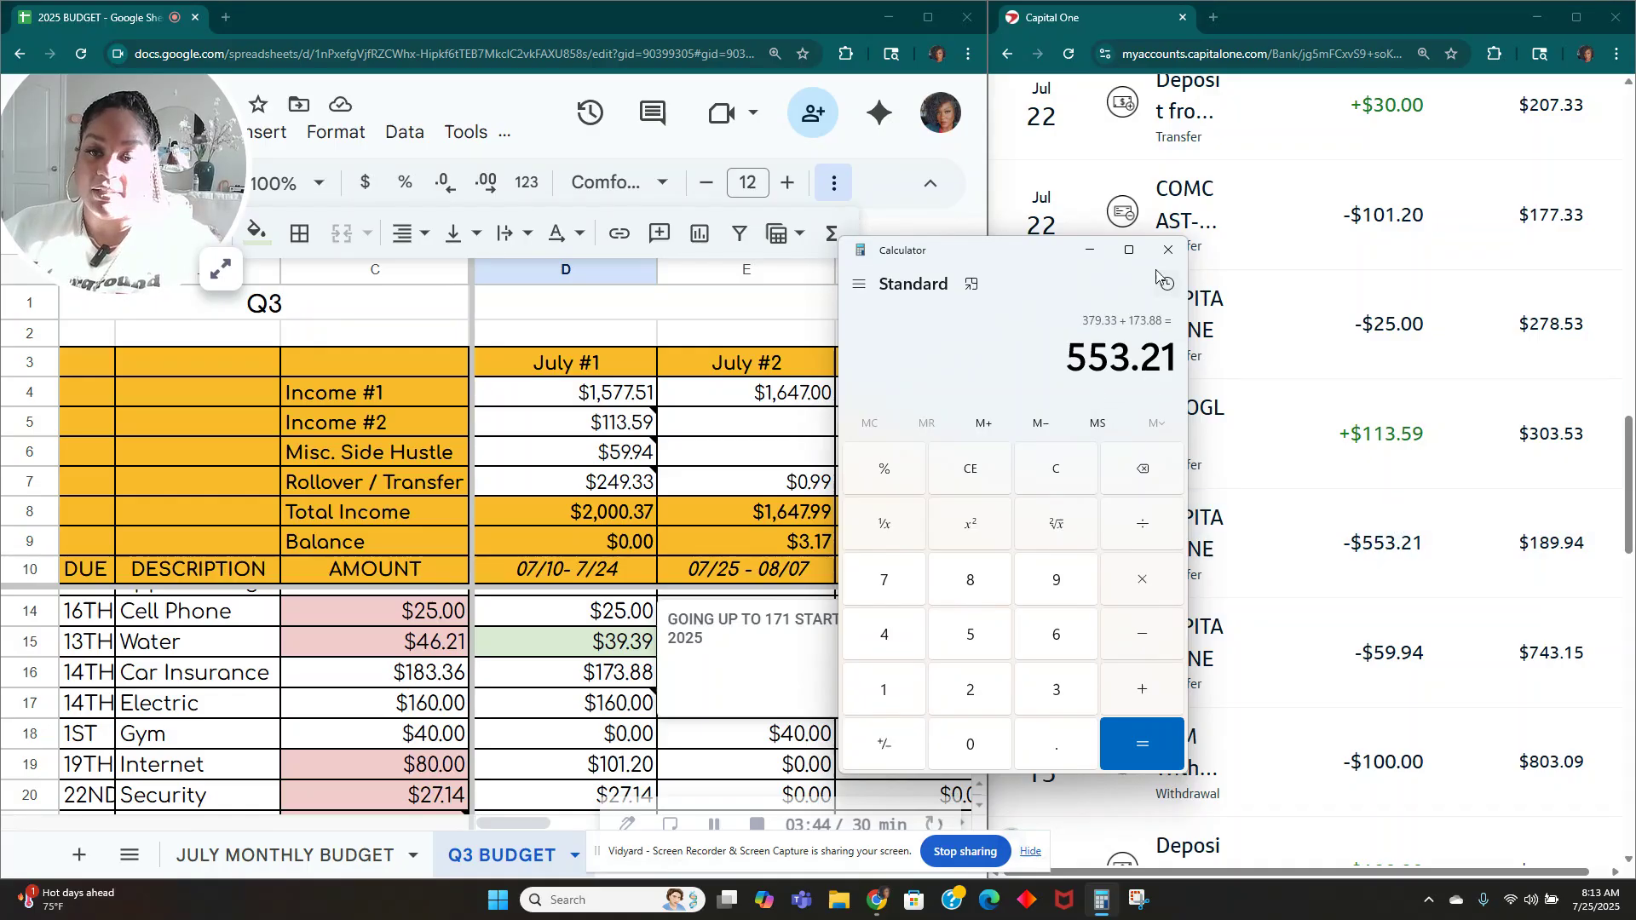
{"action": "left_click", "coordinate": [1090, 250]}
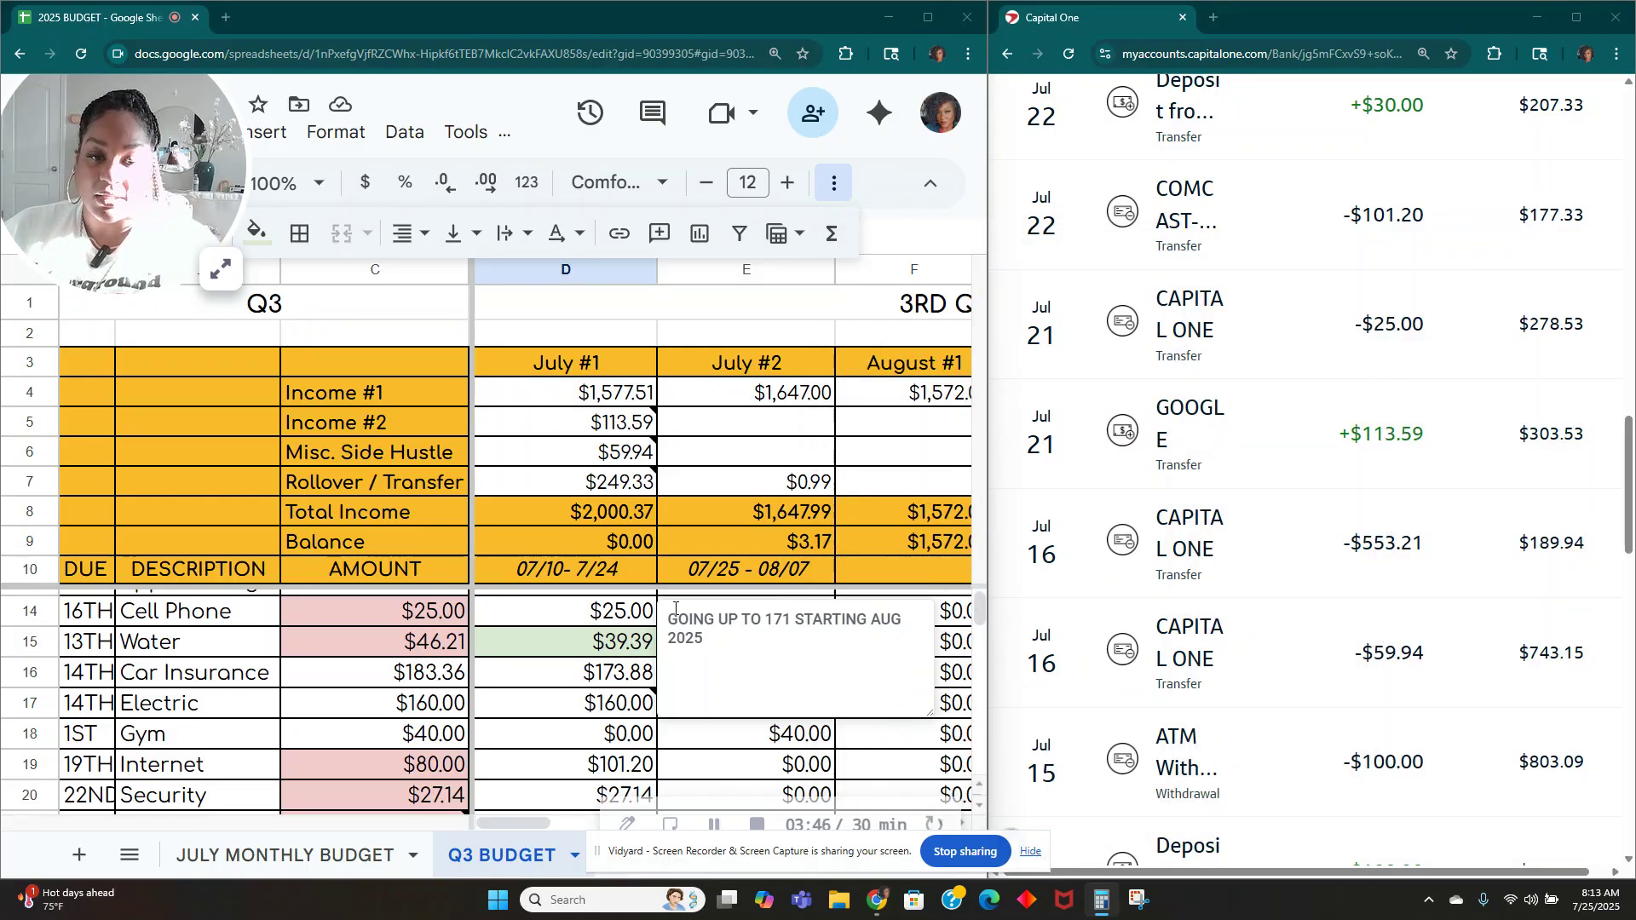
Step: Fill the July #1 amounts for Car Insurance and Electric with light green
{"action": "left_click", "coordinate": [550, 676]}
{"action": "key", "text": "shift+Down"}
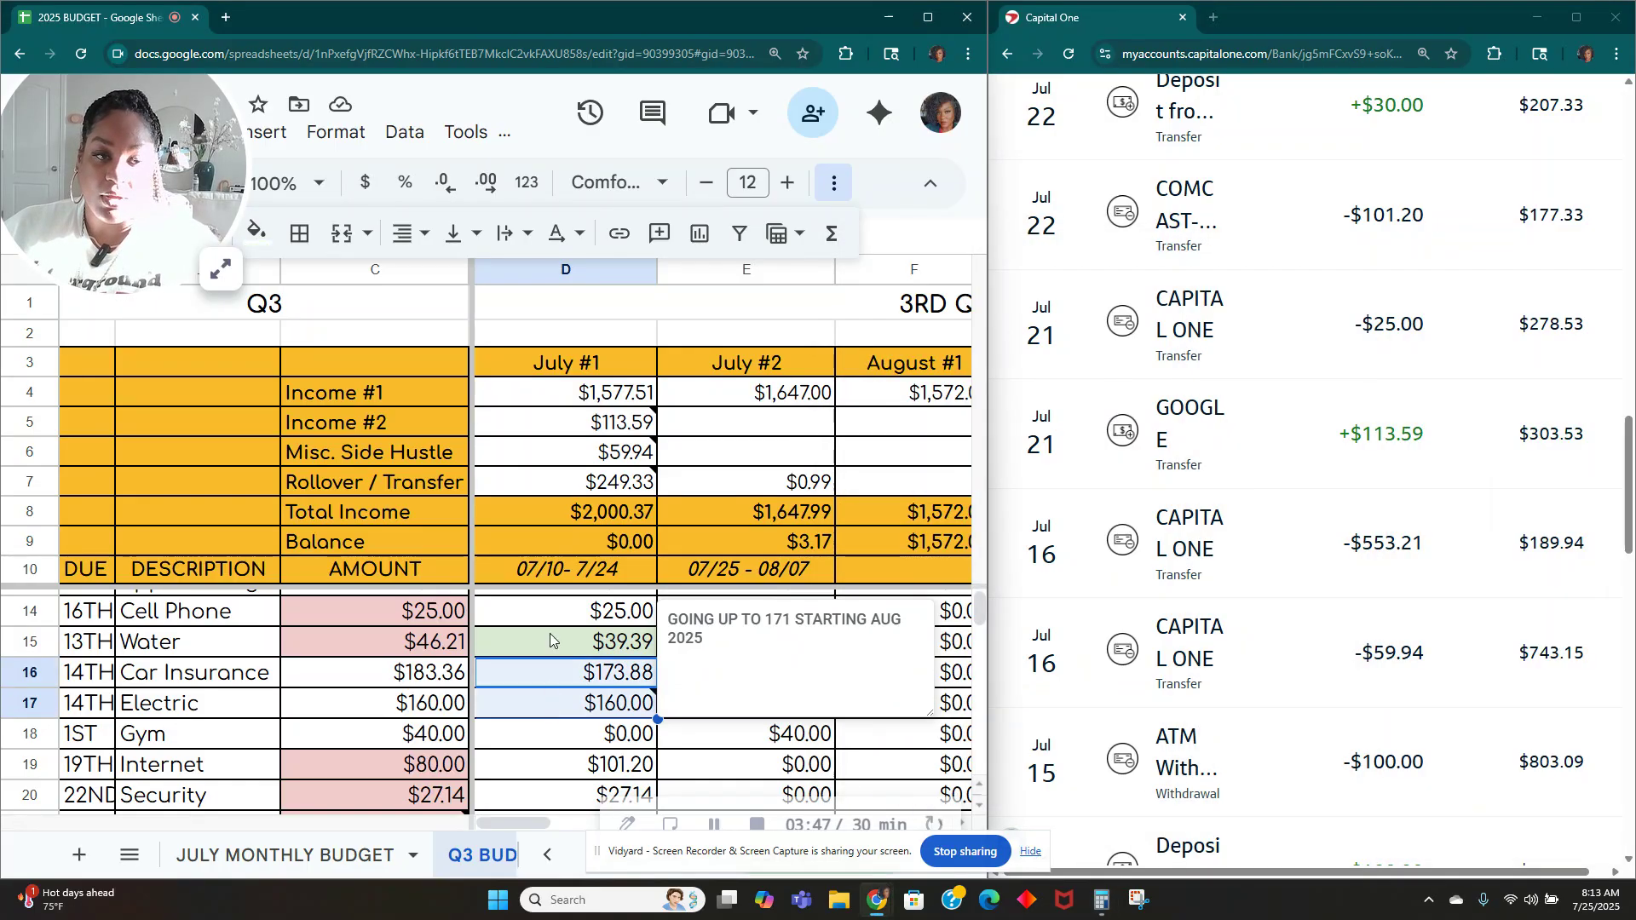
{"action": "left_click", "coordinate": [256, 232]}
{"action": "left_click", "coordinate": [374, 377]}
Step: Fill the July #1 amount for AC System with light green
{"action": "scroll", "coordinate": [640, 716], "scroll_direction": "down", "scroll_amount": 2}
{"action": "left_click", "coordinate": [635, 713]}
{"action": "left_click", "coordinate": [256, 232]}
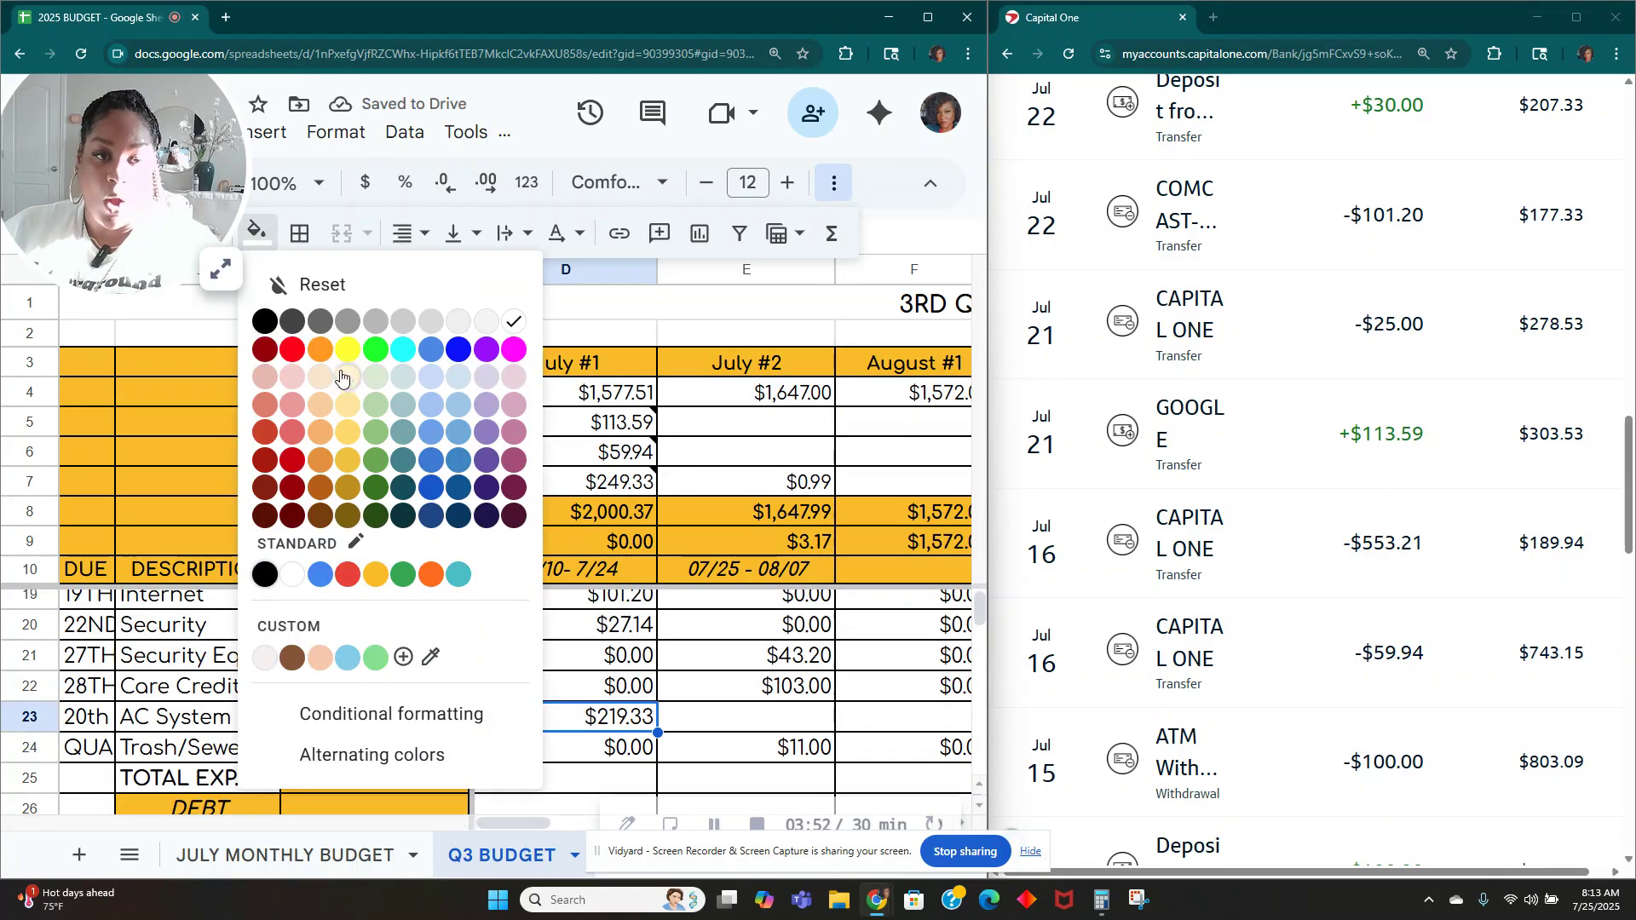
{"action": "left_click", "coordinate": [362, 380]}
Step: Fill the July #1 YouTube Boss amount in the sinking funds with light green and check it against the July 25 bank withdrawals
{"action": "scroll", "coordinate": [1438, 537], "scroll_direction": "up", "scroll_amount": 1}
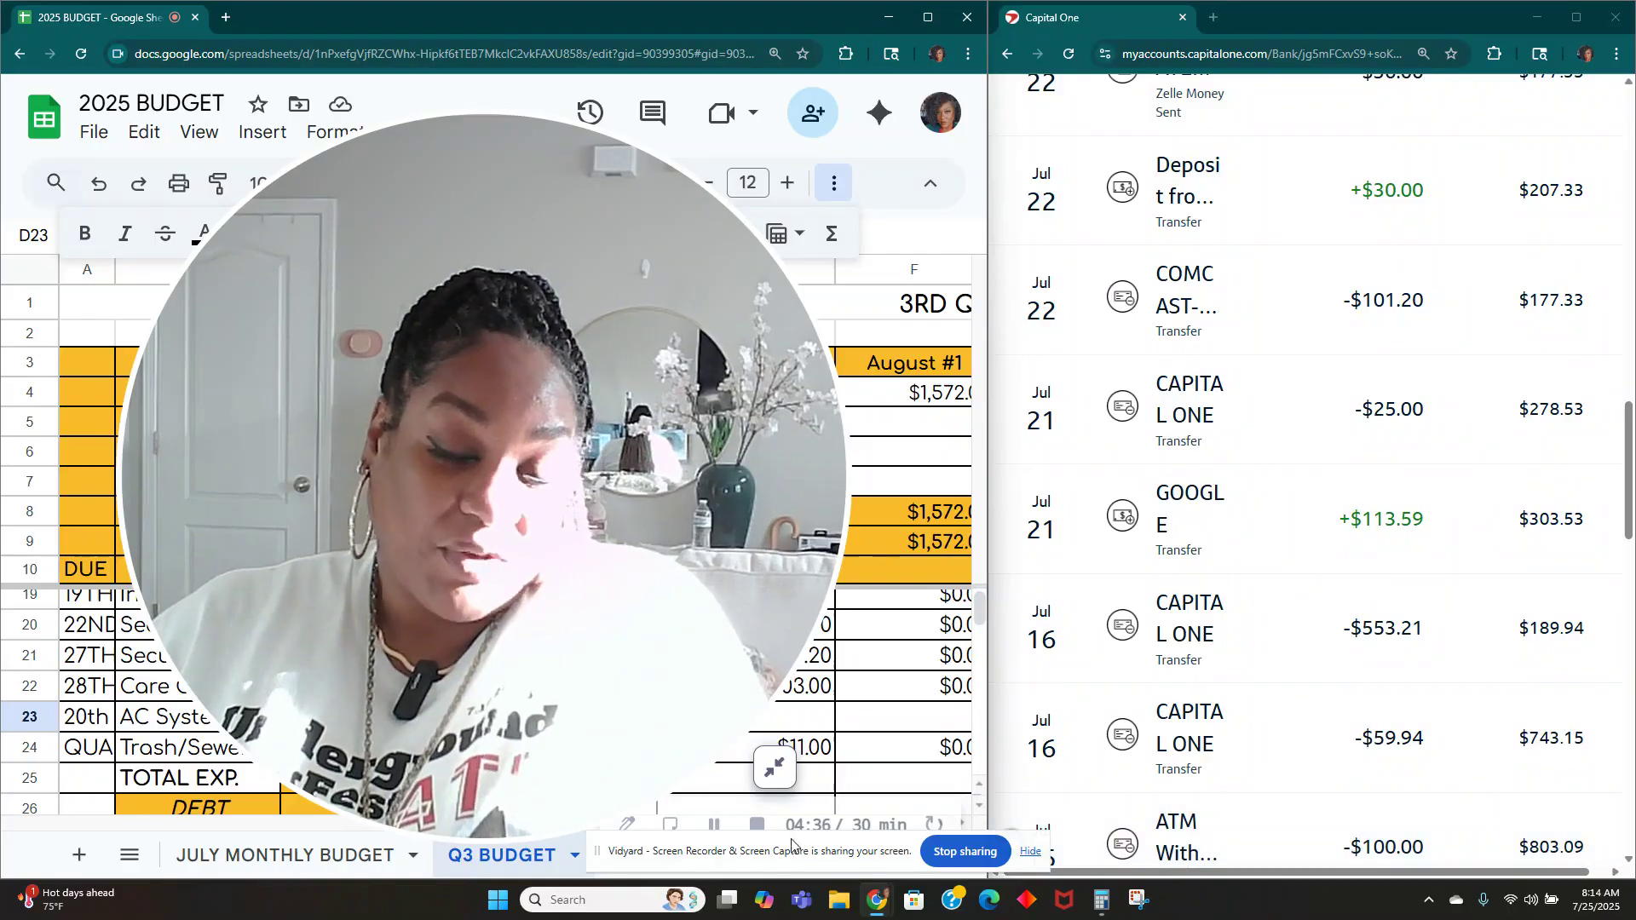
{"action": "left_click", "coordinate": [756, 783]}
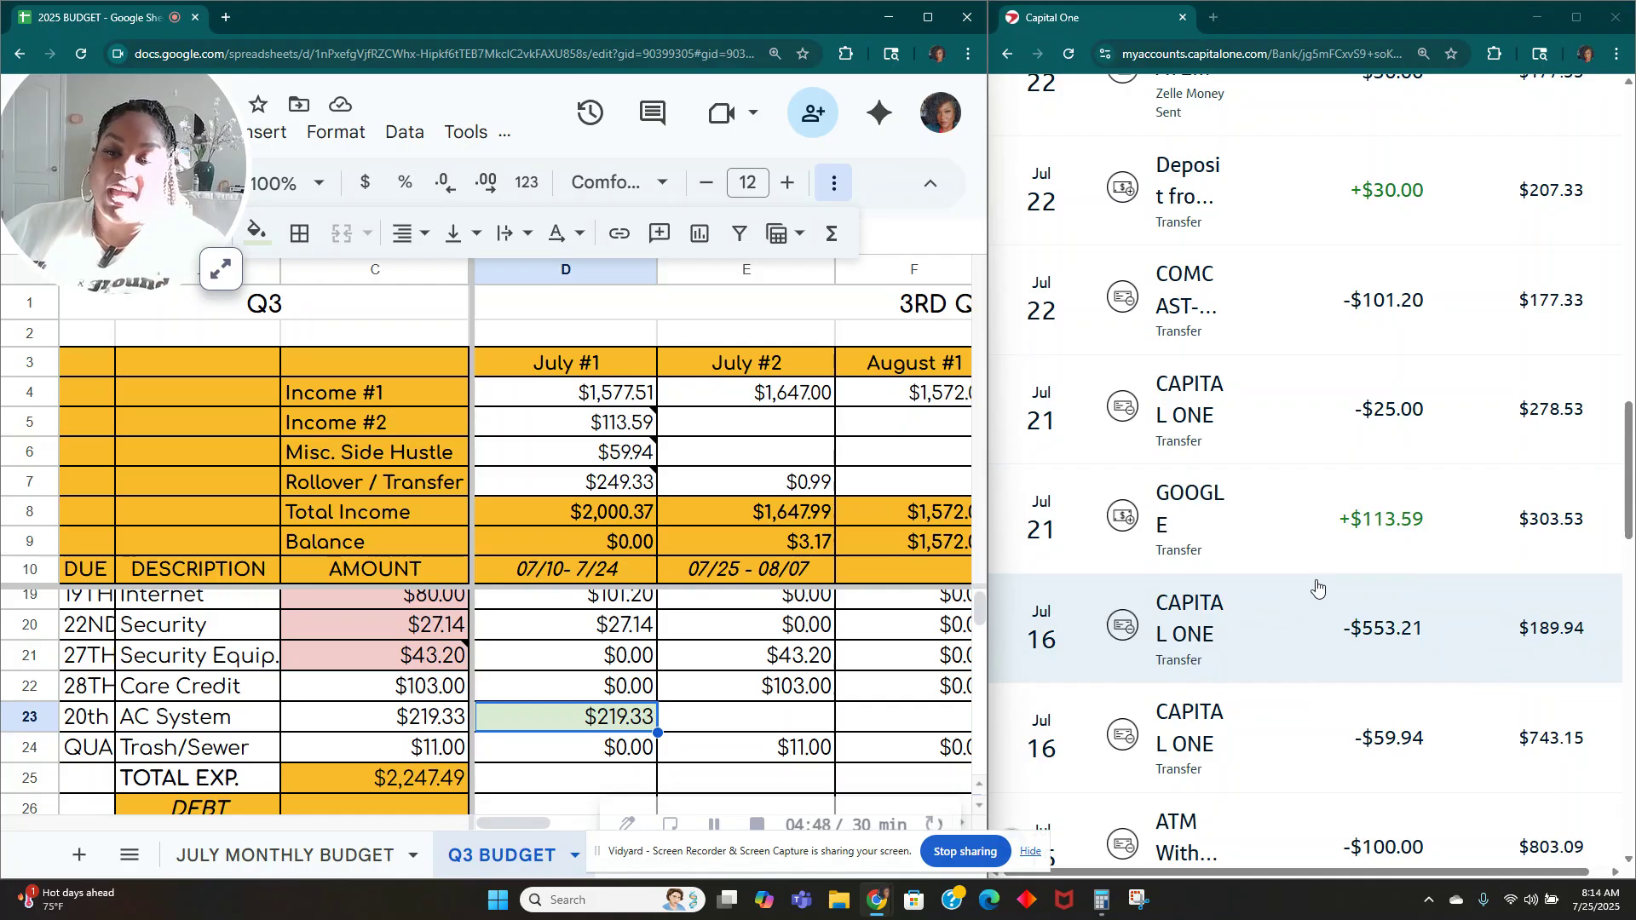
{"action": "mouse_move", "coordinate": [607, 428]}
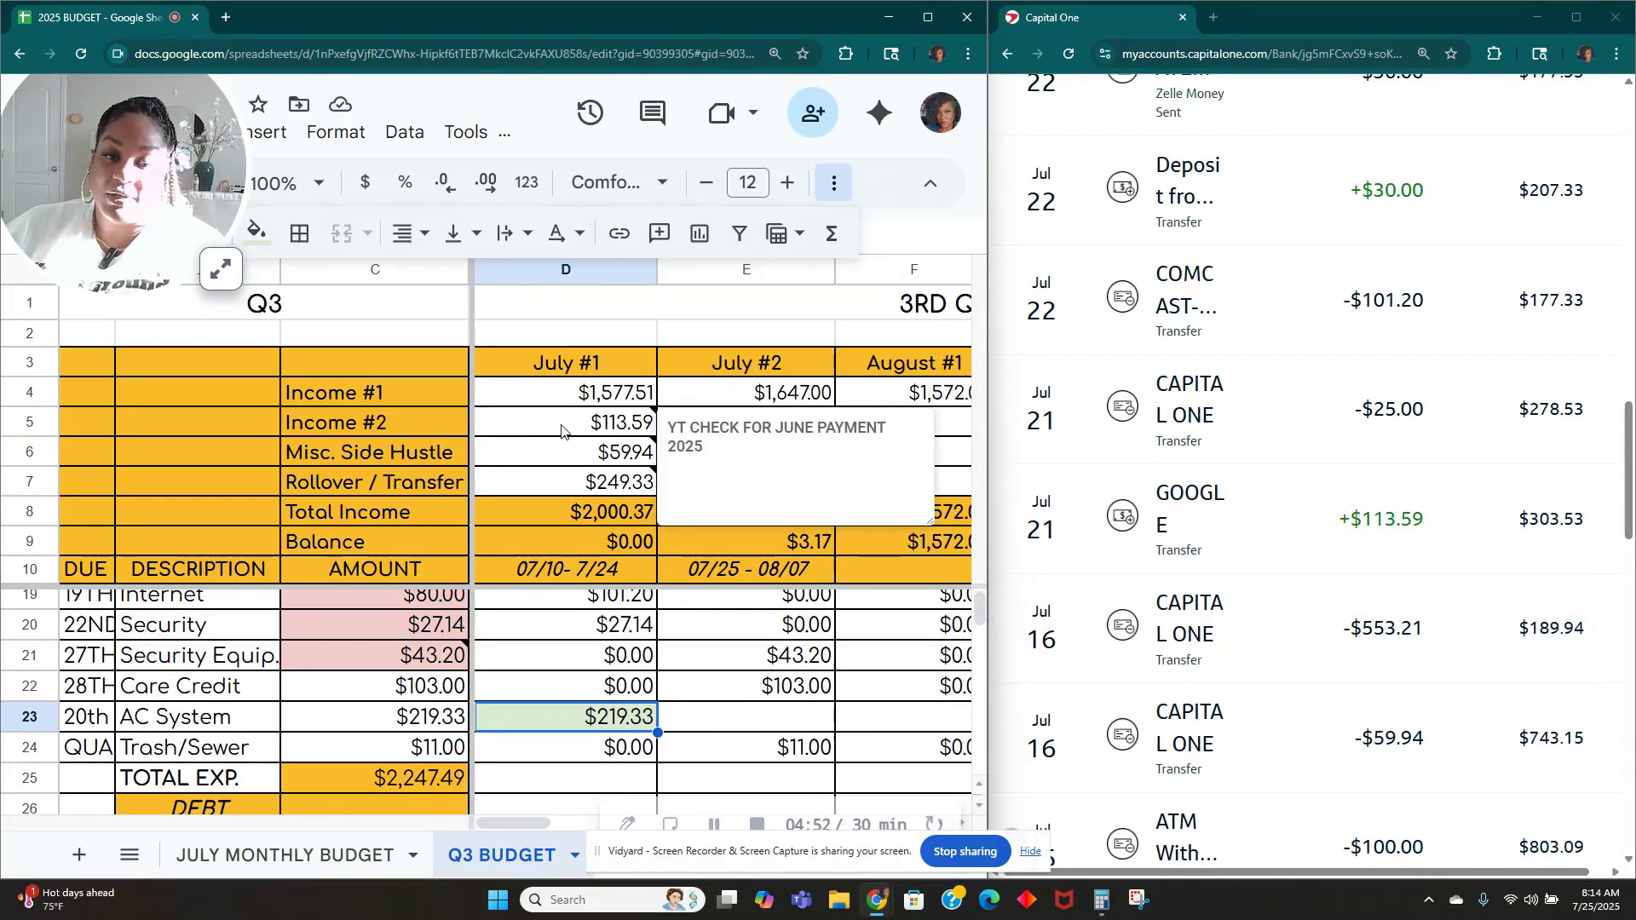
{"action": "scroll", "coordinate": [562, 673], "scroll_direction": "down", "scroll_amount": 6}
{"action": "scroll", "coordinate": [580, 677], "scroll_direction": "down", "scroll_amount": 9}
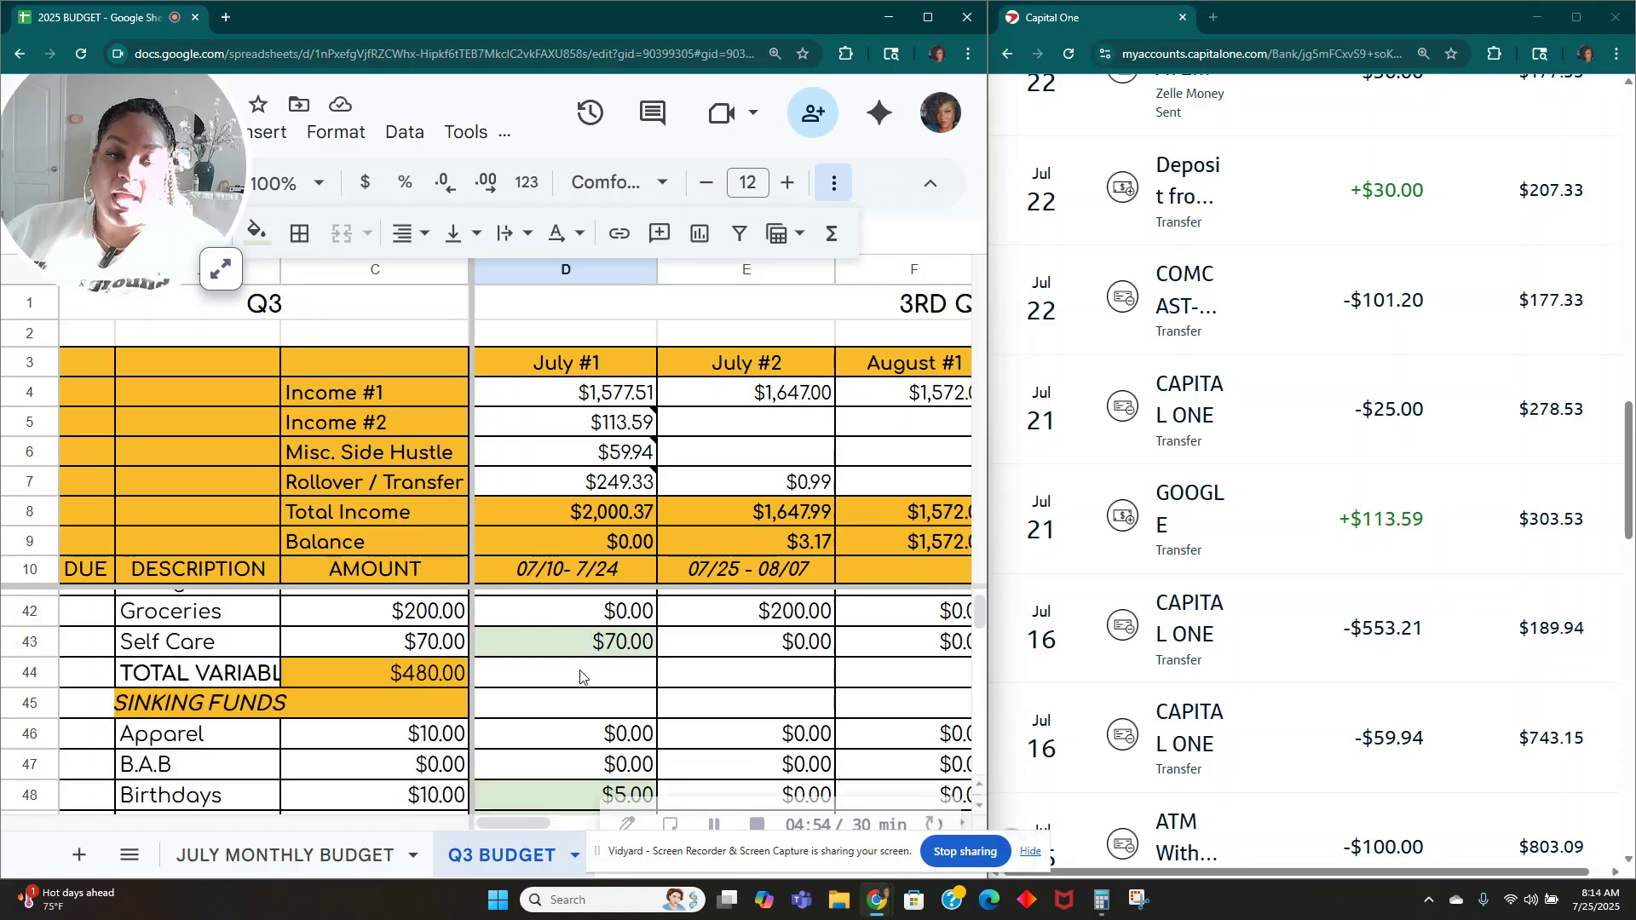
{"action": "scroll", "coordinate": [583, 664], "scroll_direction": "up", "scroll_amount": 2}
{"action": "left_click", "coordinate": [590, 684]}
{"action": "left_click", "coordinate": [273, 232]}
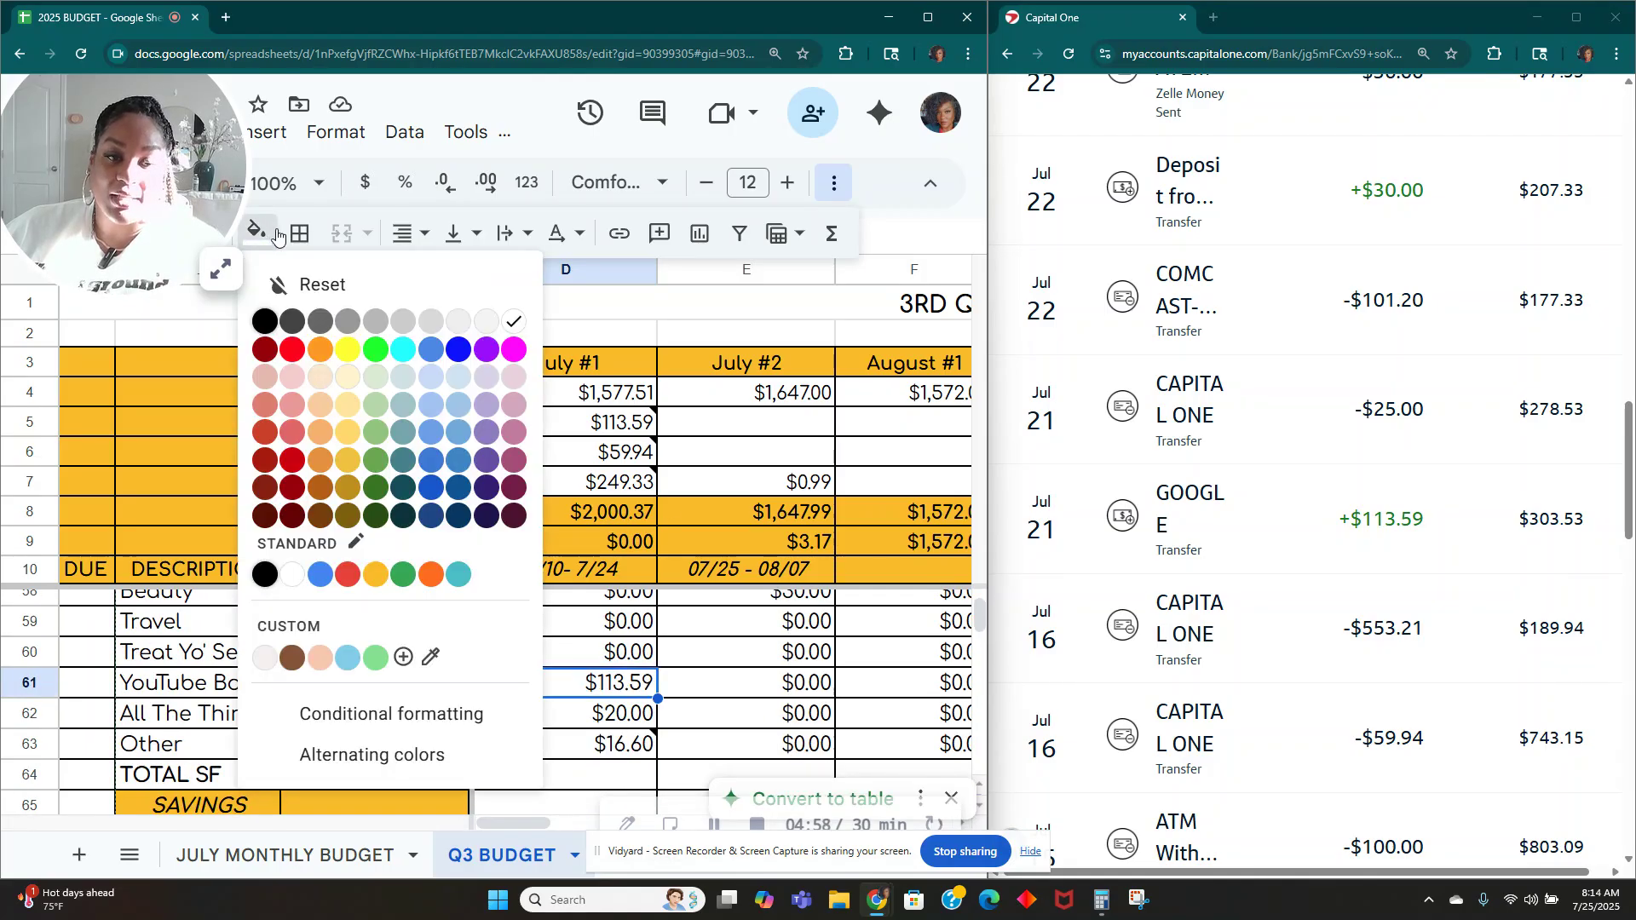
{"action": "left_click", "coordinate": [375, 395]}
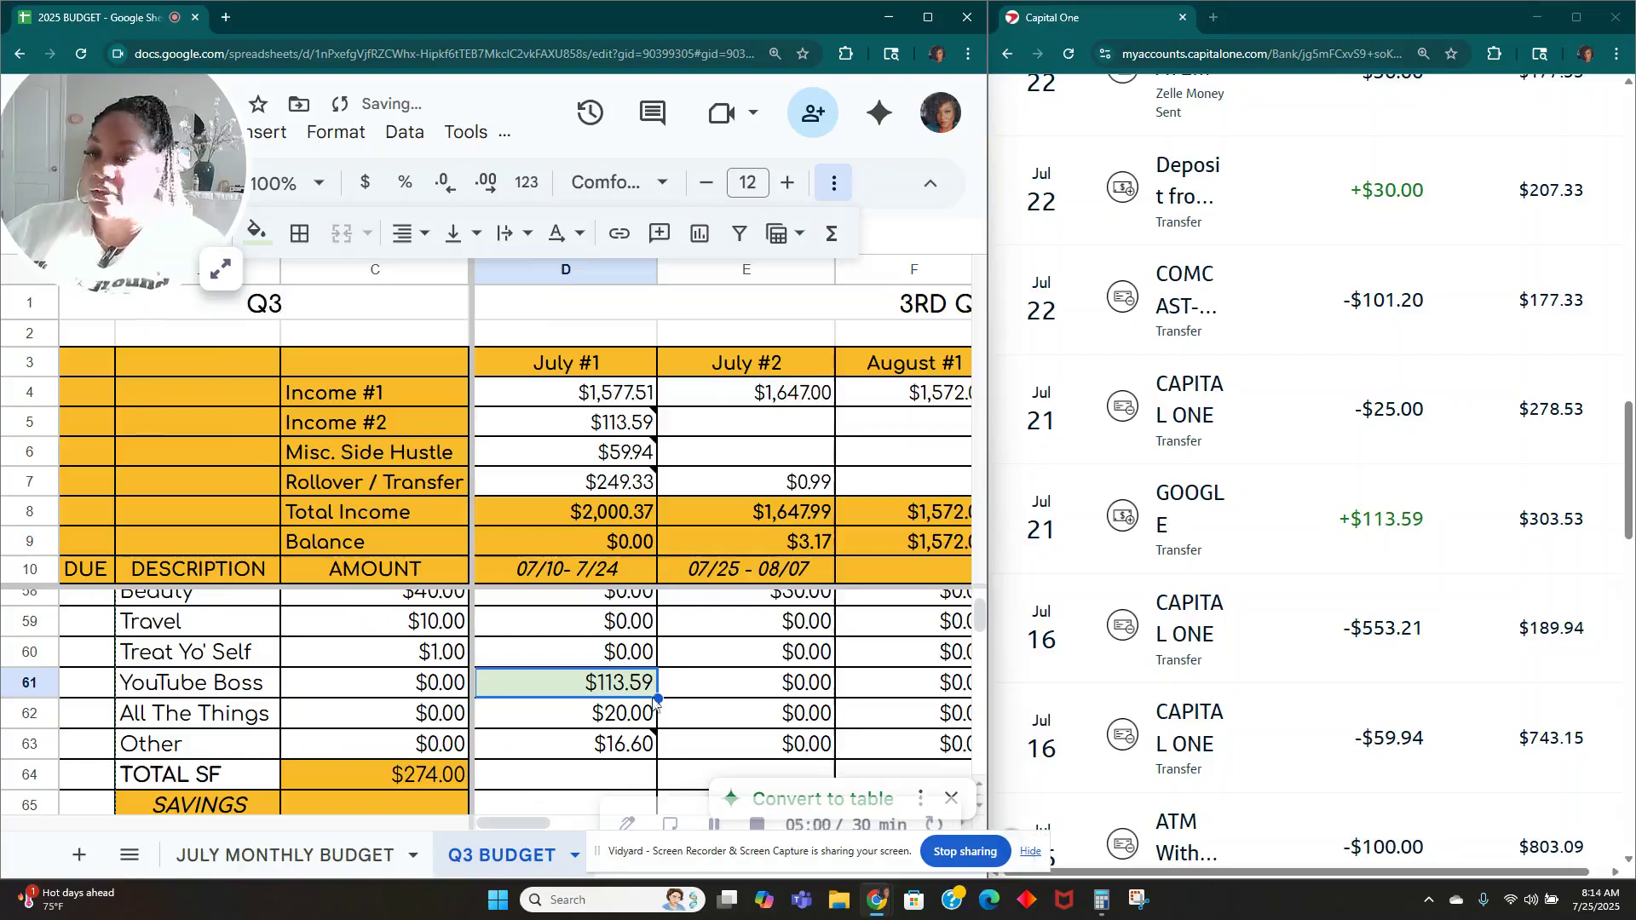
{"action": "scroll", "coordinate": [1251, 746], "scroll_direction": "up", "scroll_amount": 6}
{"action": "scroll", "coordinate": [1254, 731], "scroll_direction": "up", "scroll_amount": 1}
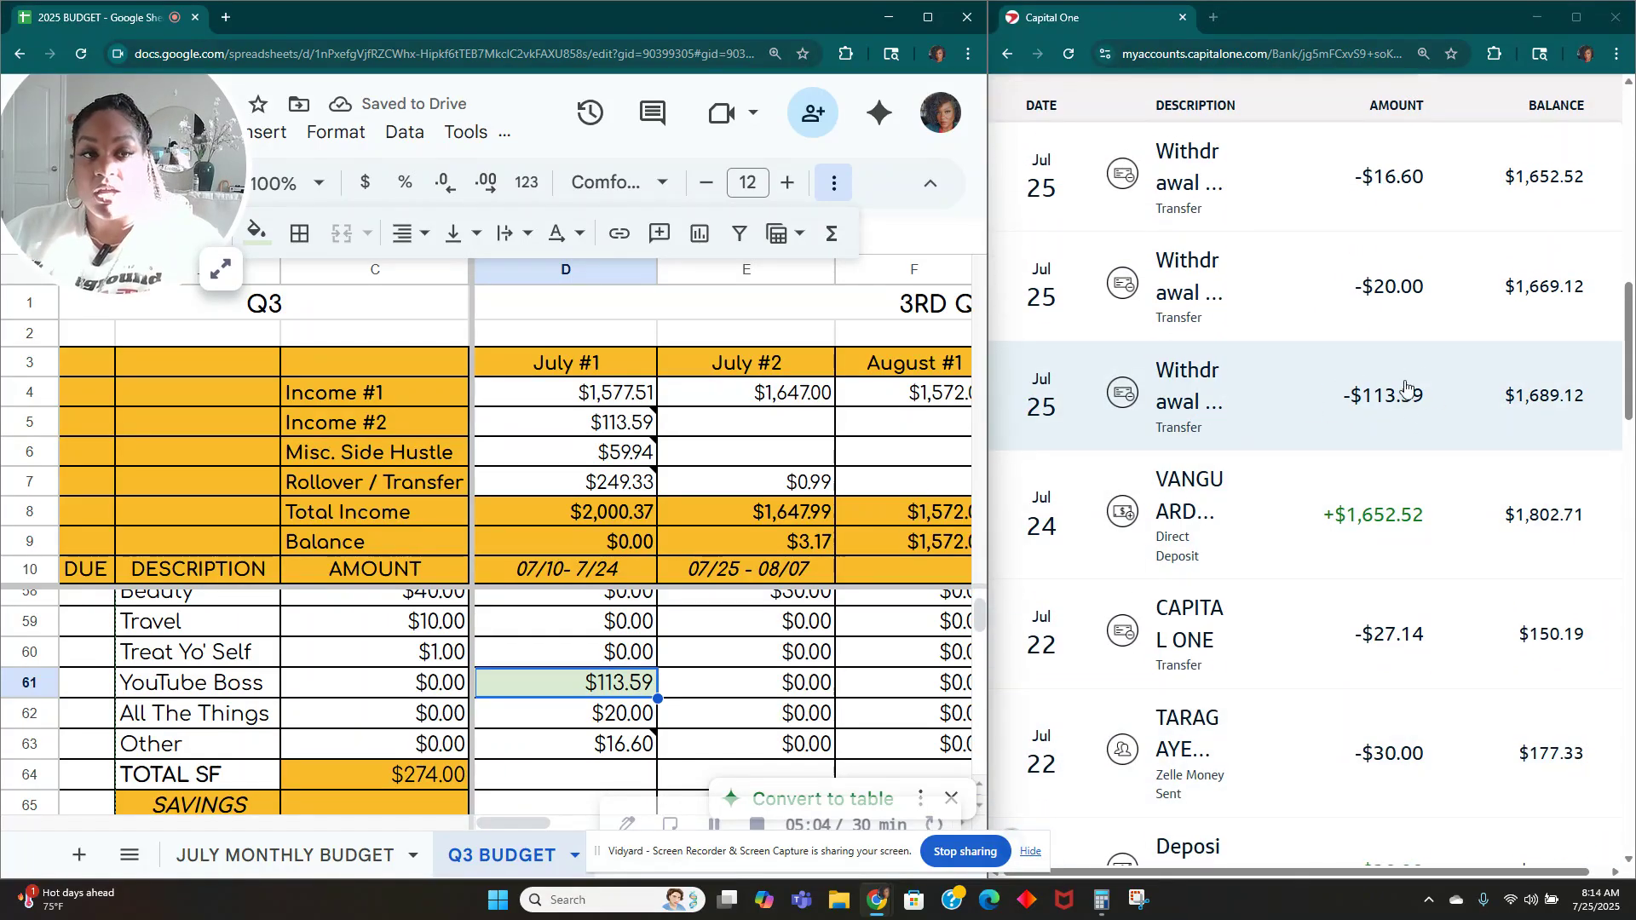
{"action": "scroll", "coordinate": [1355, 533], "scroll_direction": "down", "scroll_amount": 7}
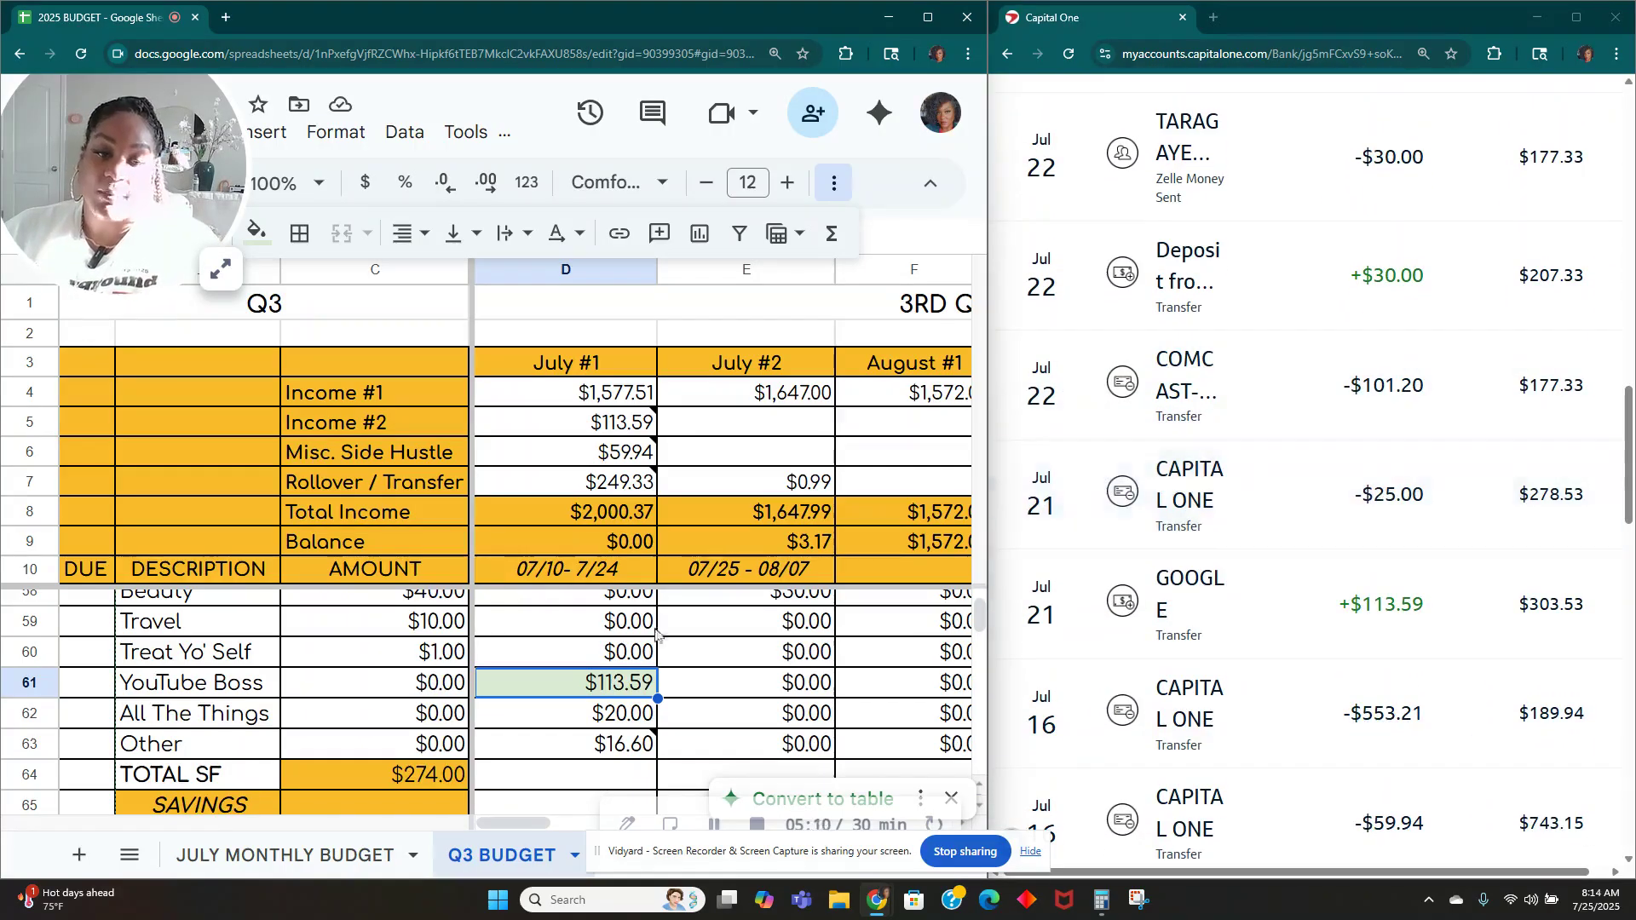
Step: Fill the July #1 amount for Cell Phone in the expenses section with light green
{"action": "scroll", "coordinate": [561, 673], "scroll_direction": "up", "scroll_amount": 1}
{"action": "scroll", "coordinate": [561, 674], "scroll_direction": "up", "scroll_amount": 10}
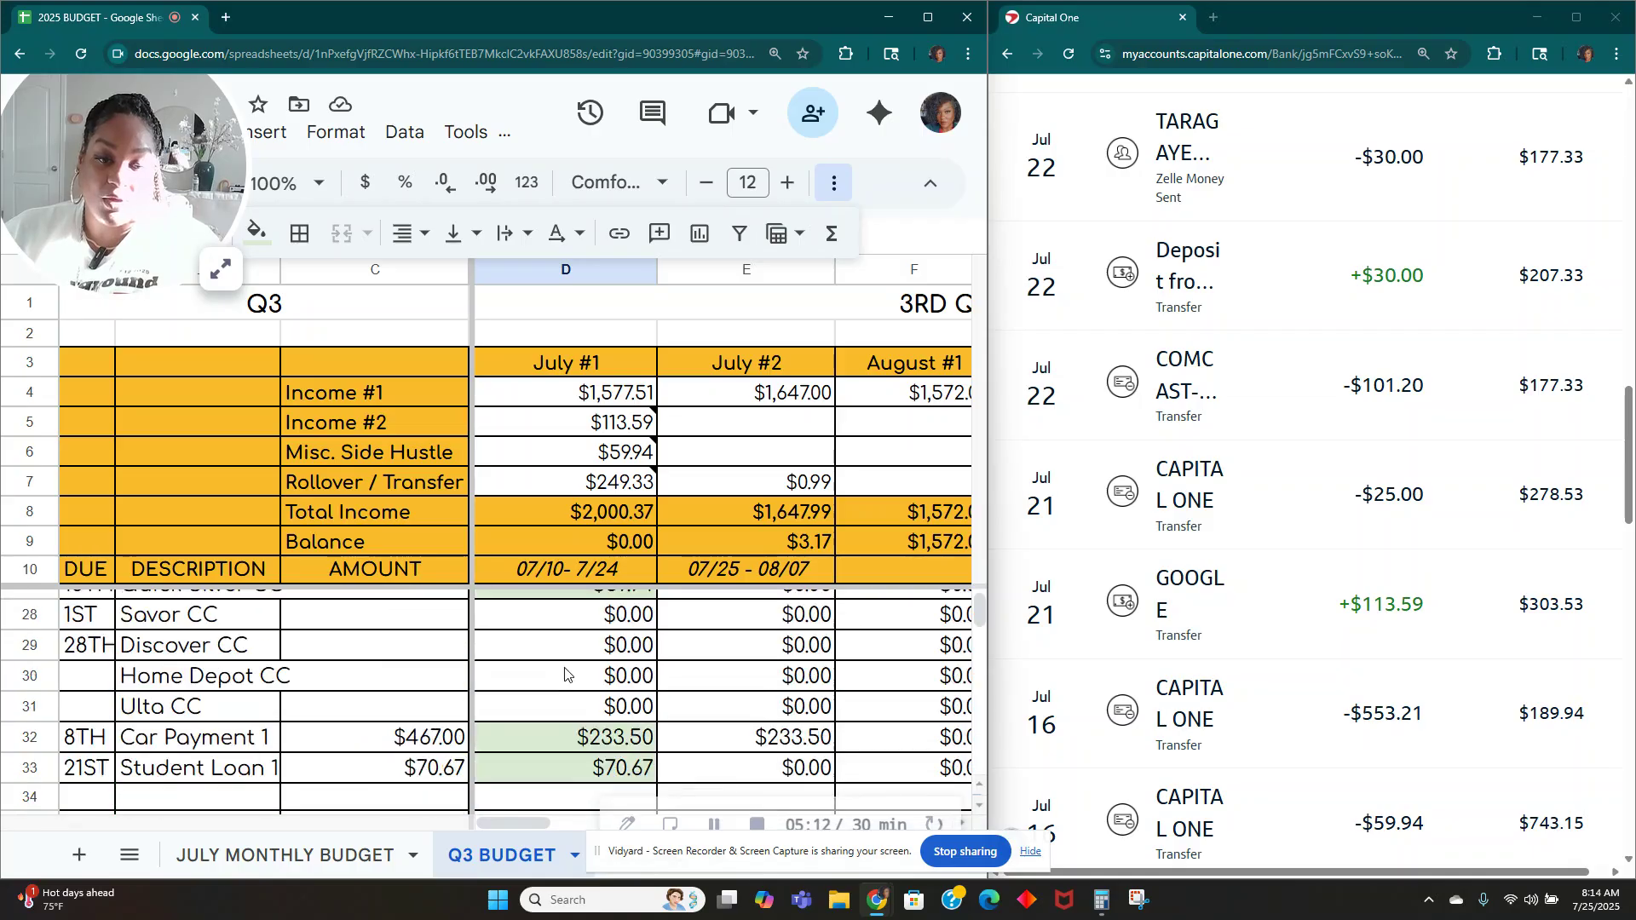
{"action": "scroll", "coordinate": [565, 675], "scroll_direction": "up", "scroll_amount": 5}
{"action": "left_click", "coordinate": [582, 696]}
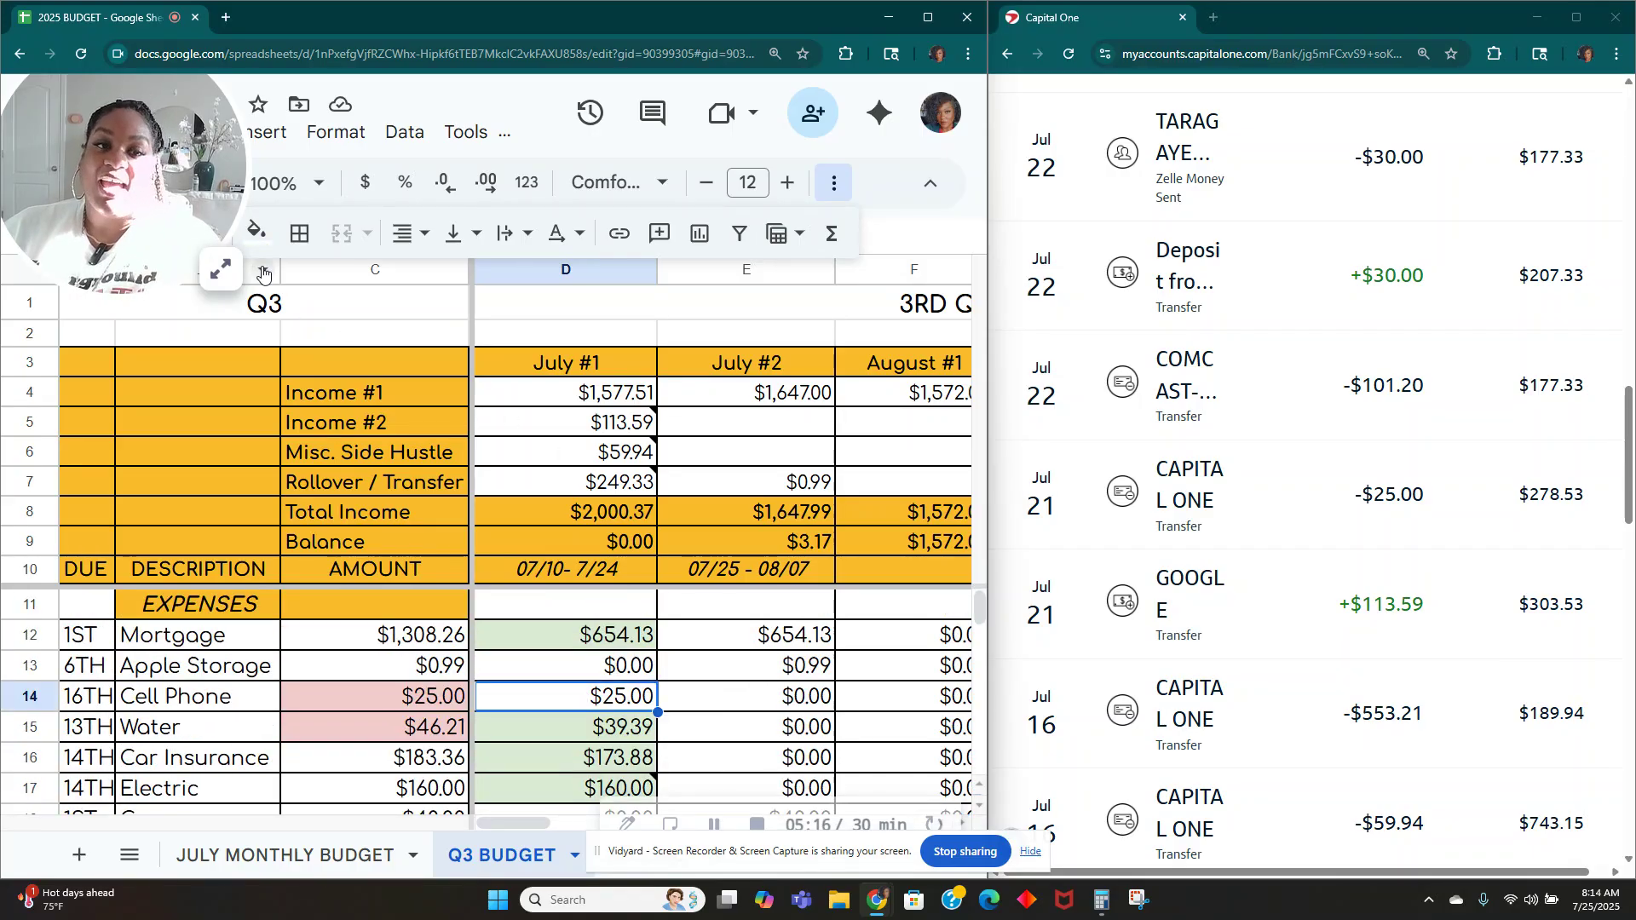
{"action": "left_click", "coordinate": [257, 232]}
{"action": "left_click", "coordinate": [376, 376]}
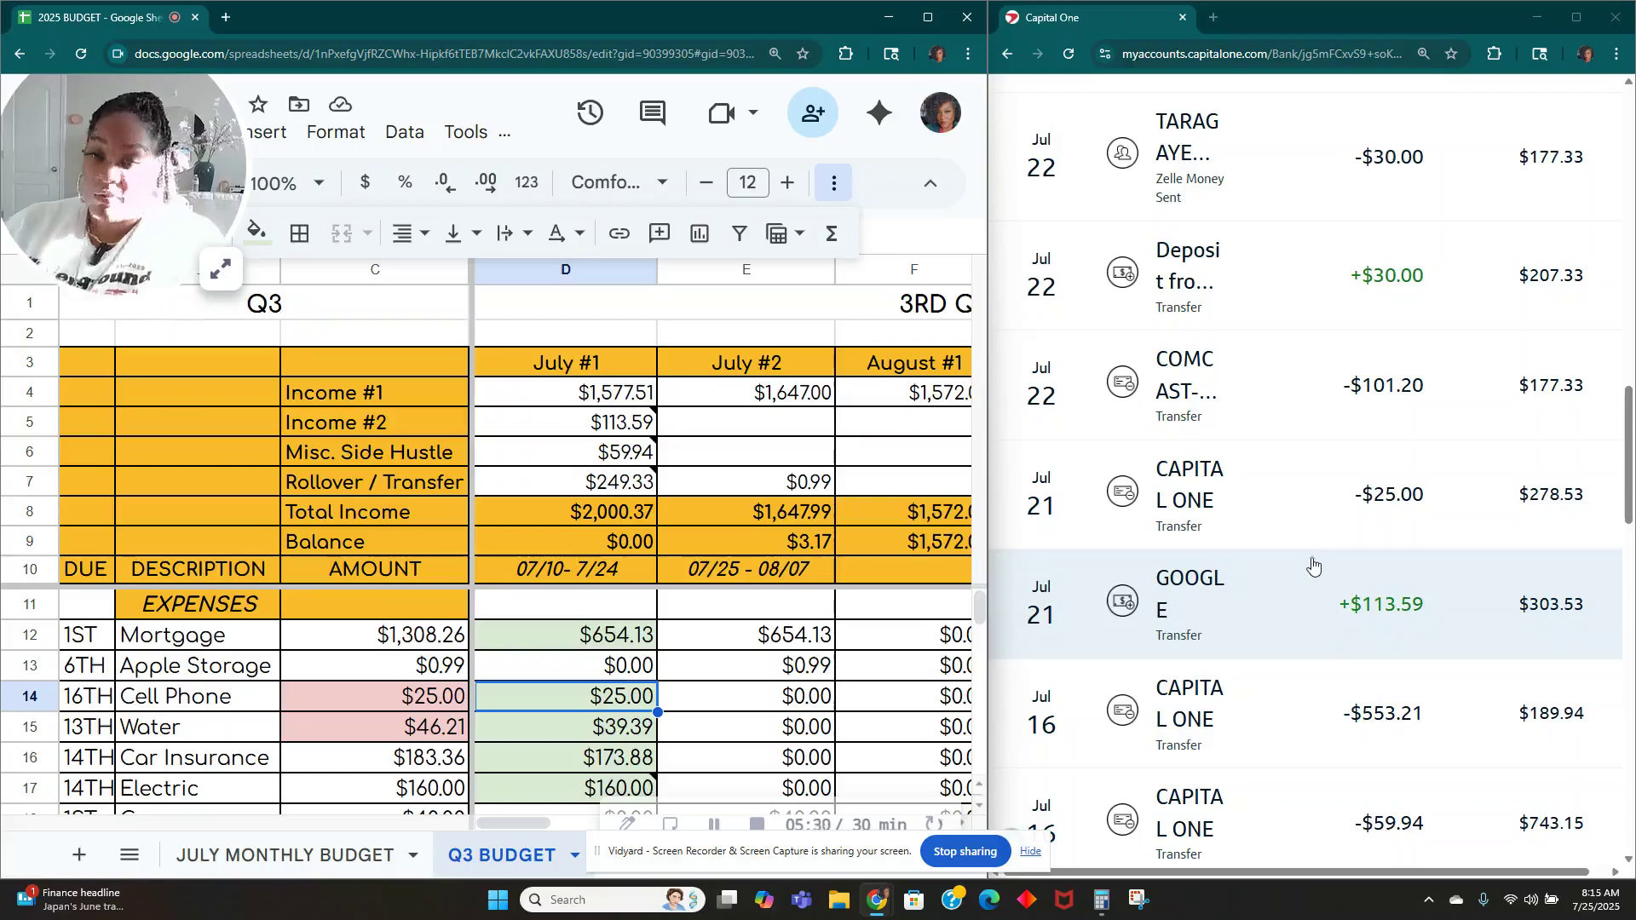
Step: Fill the July #1 amount for Internet with light green to match the July 22 Comcast payment
{"action": "scroll", "coordinate": [1286, 563], "scroll_direction": "up", "scroll_amount": 1}
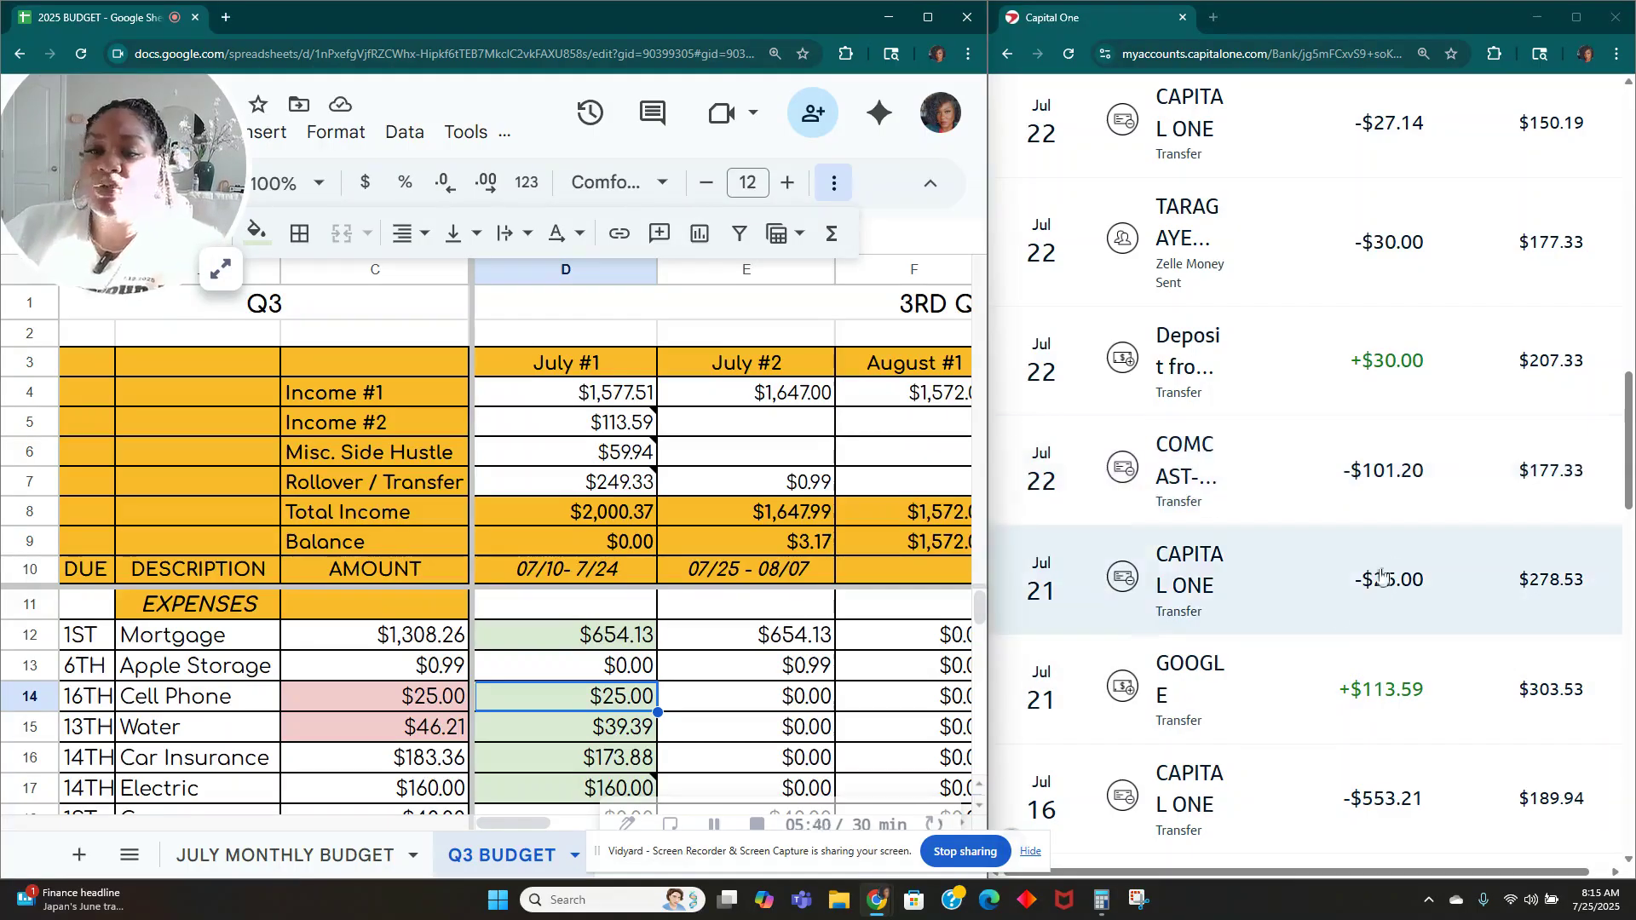
{"action": "scroll", "coordinate": [558, 734], "scroll_direction": "down", "scroll_amount": 2}
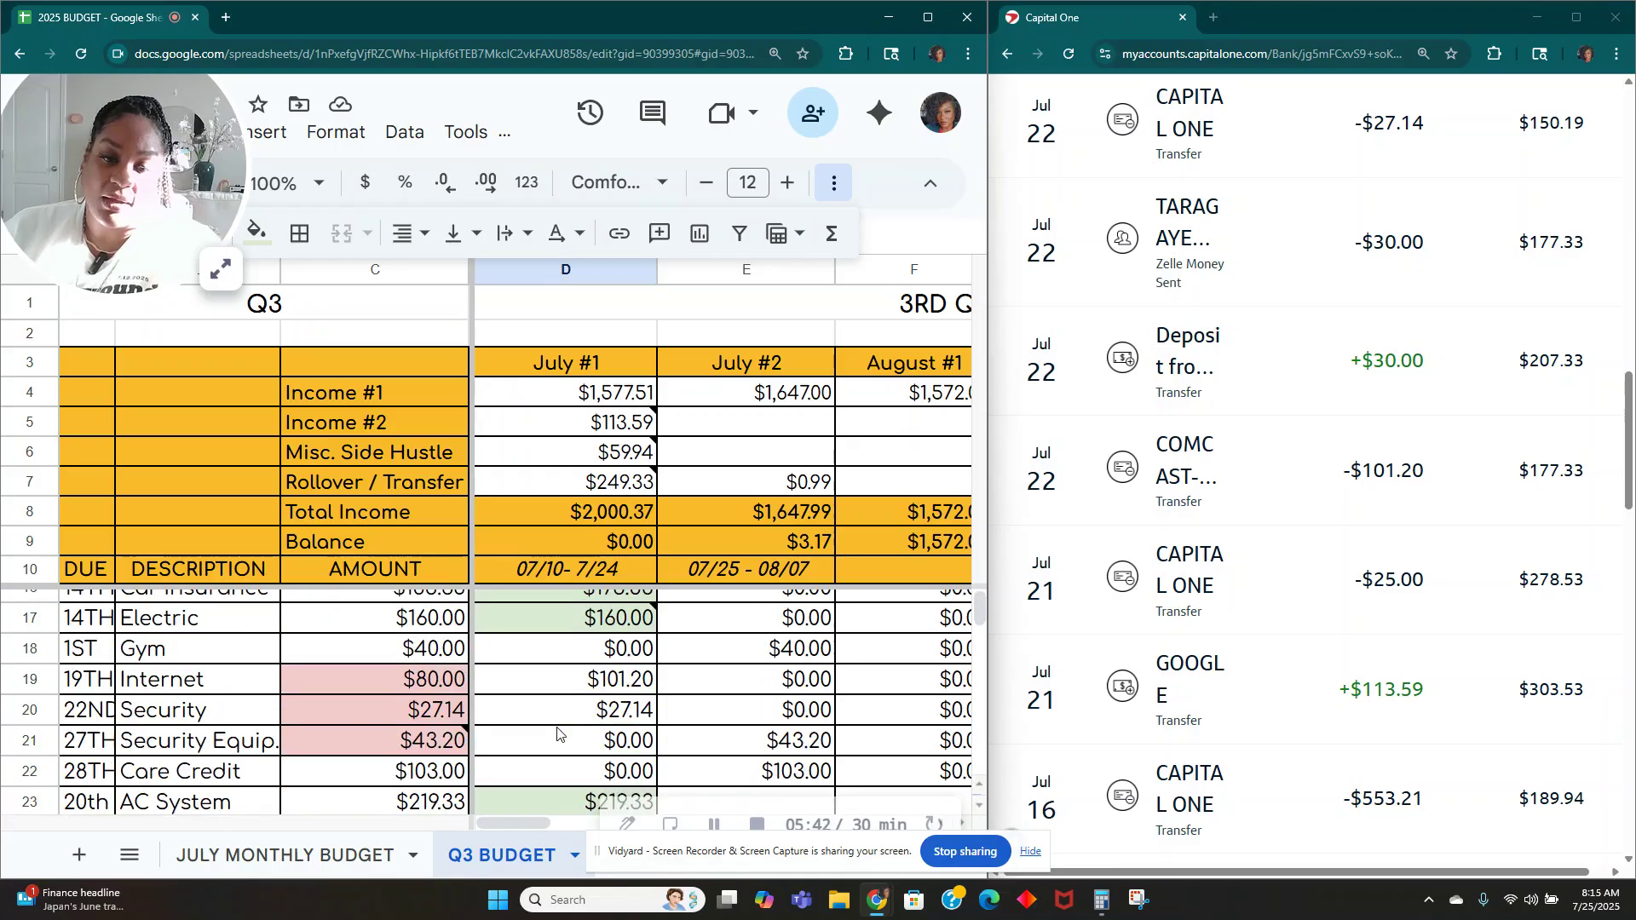
{"action": "left_click", "coordinate": [583, 682]}
{"action": "left_click", "coordinate": [256, 232]}
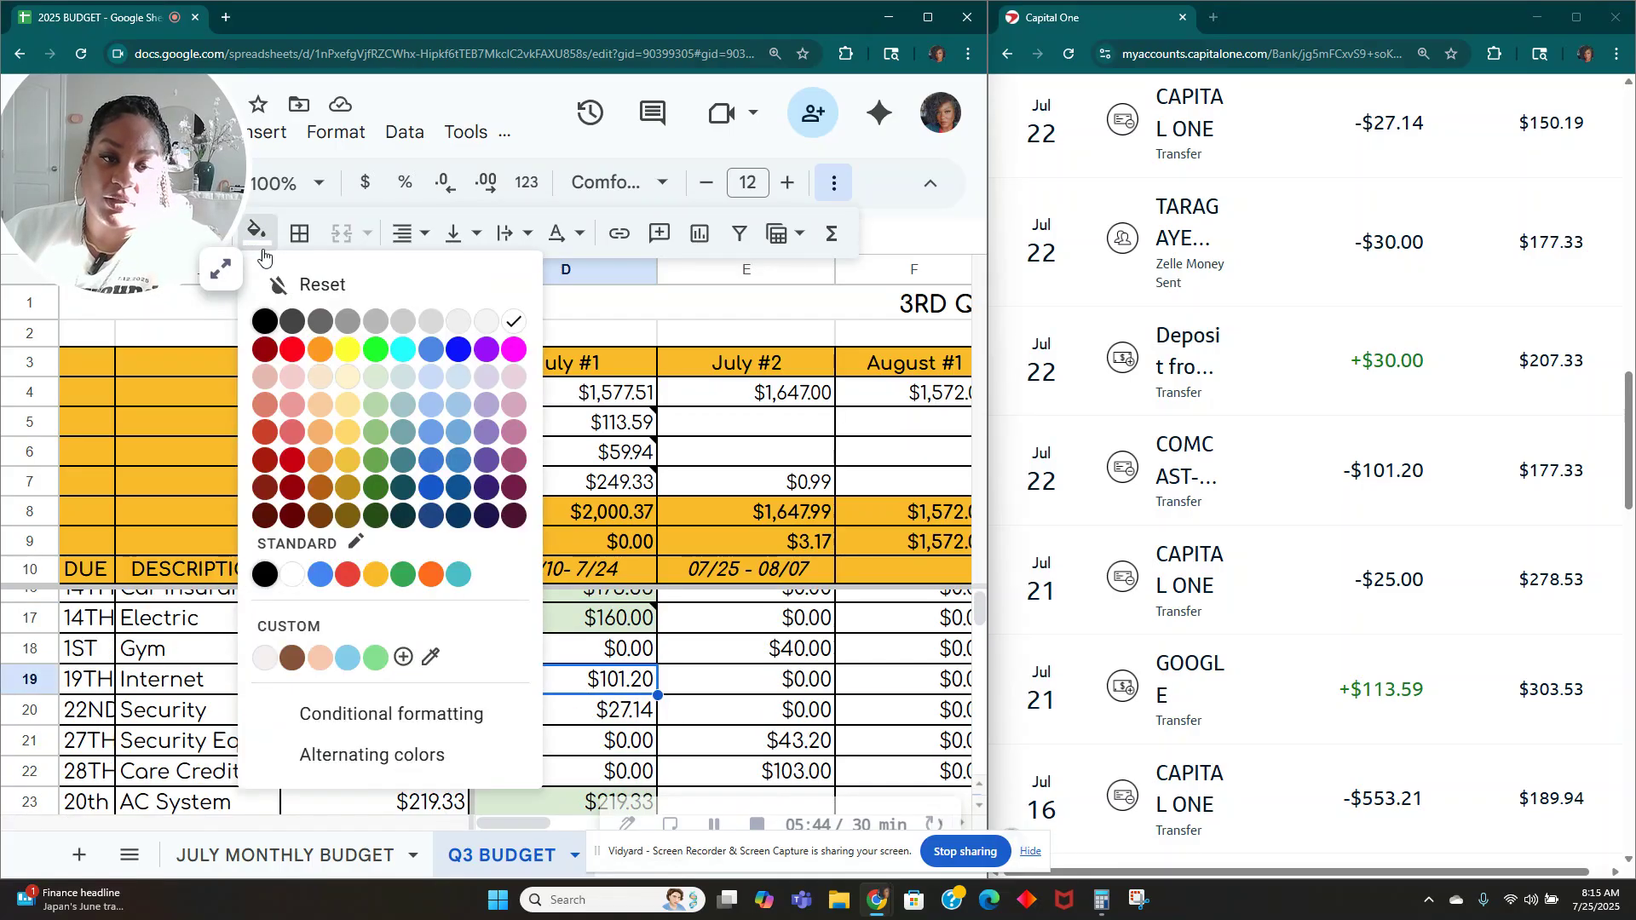
{"action": "left_click", "coordinate": [385, 381]}
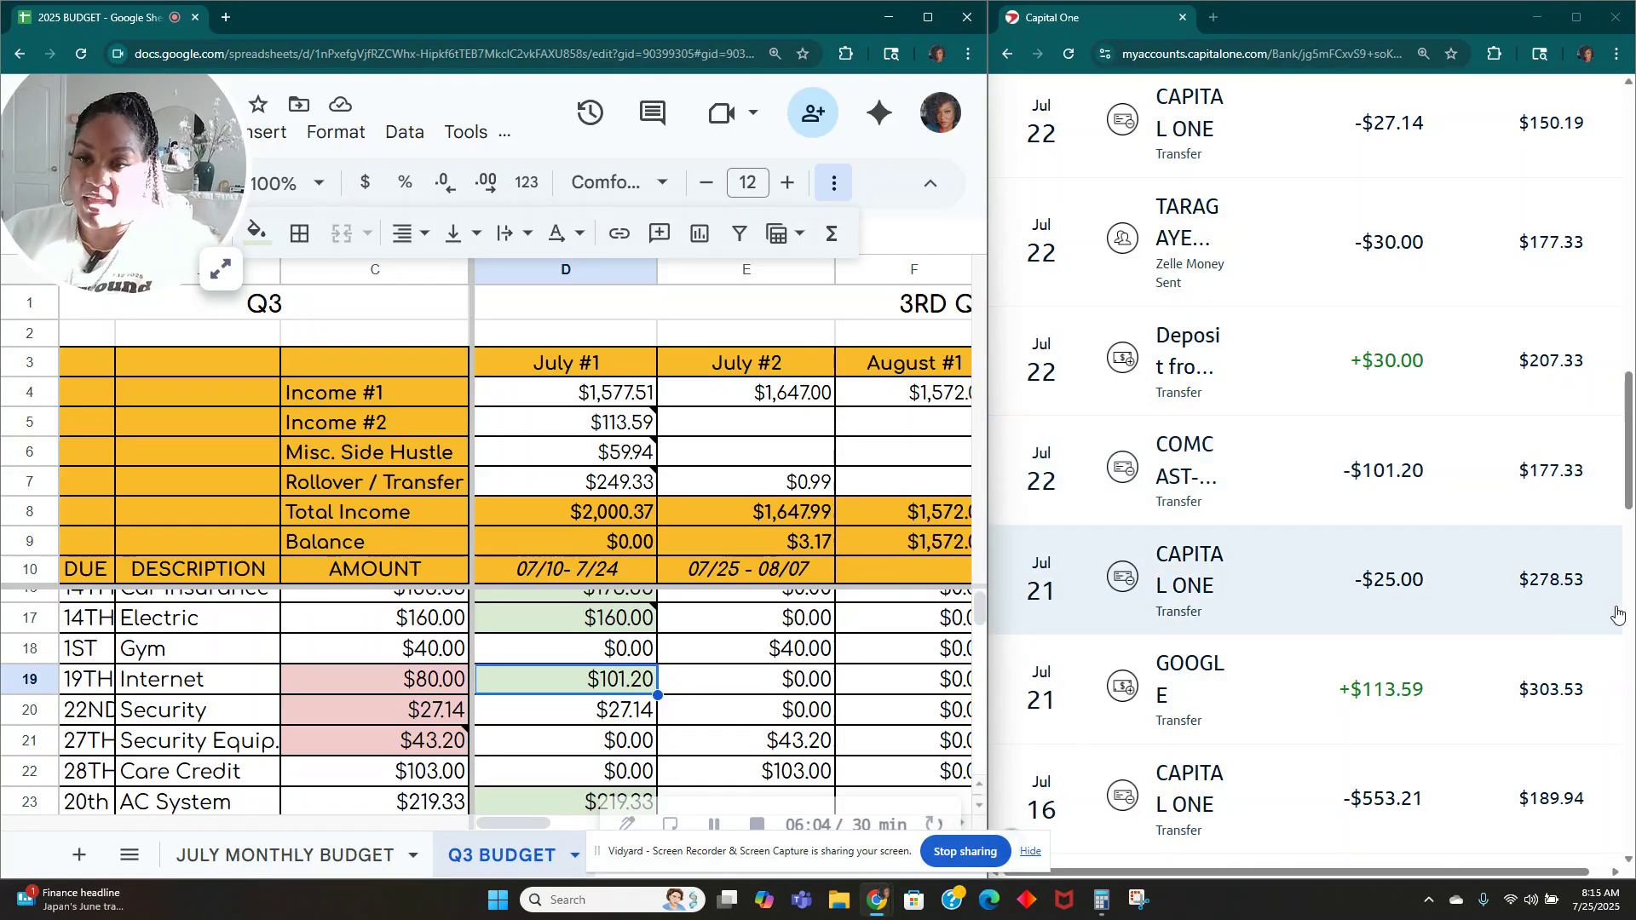
Step: Fill the July #1 amount for Security with light green to match the July 22 Capital One transfer
{"action": "scroll", "coordinate": [1370, 543], "scroll_direction": "up", "scroll_amount": 1}
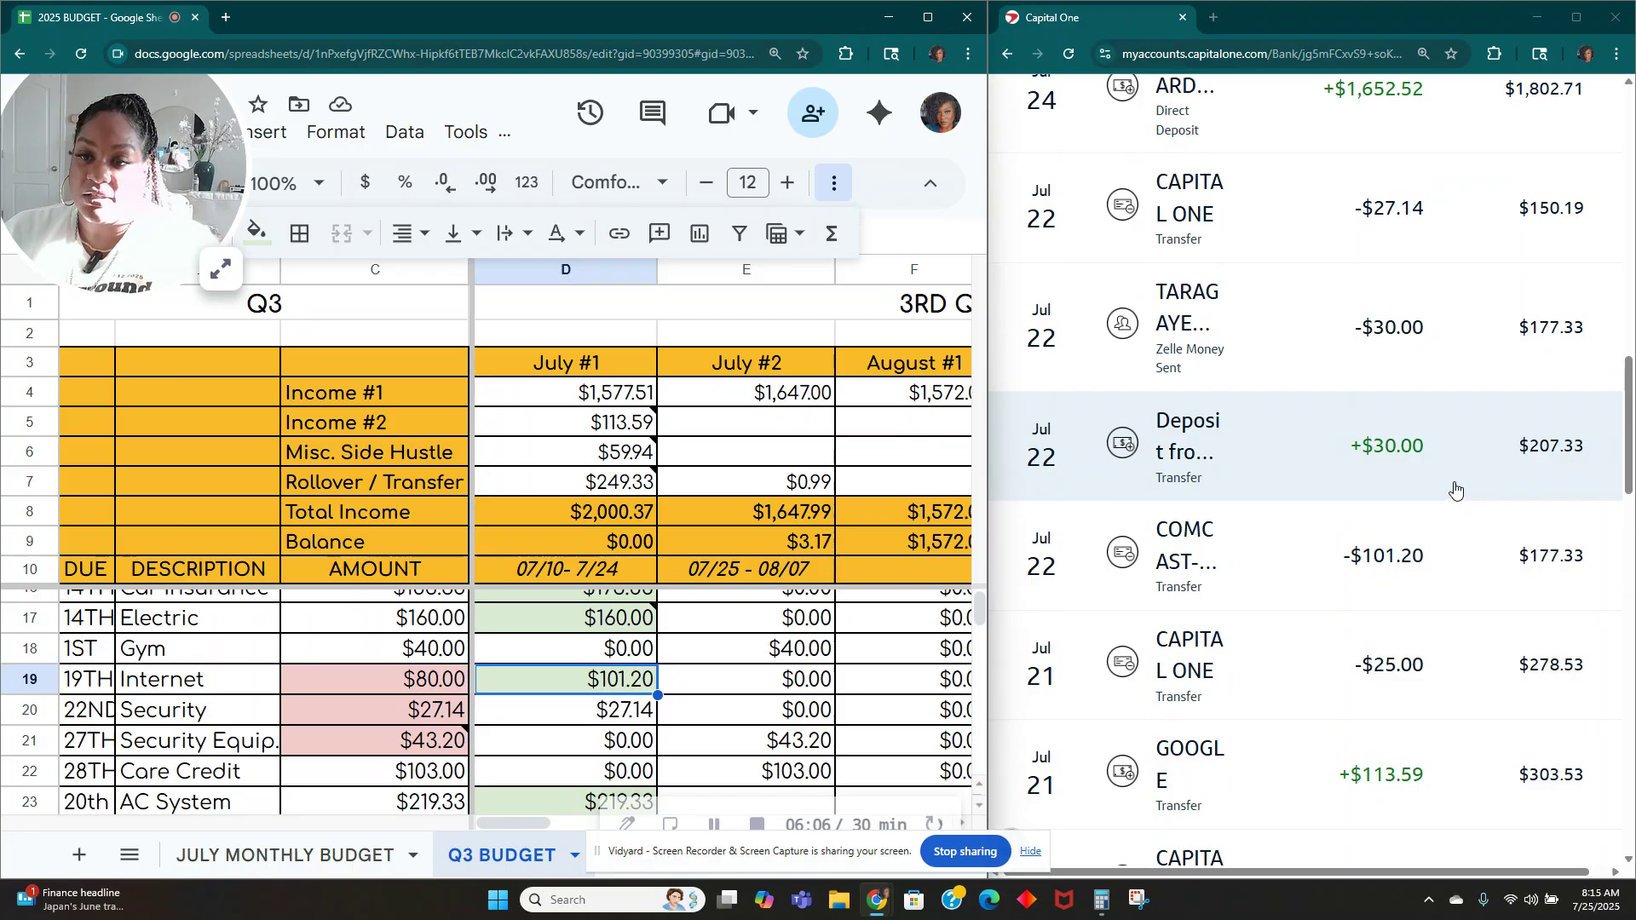
{"action": "scroll", "coordinate": [1338, 511], "scroll_direction": "up", "scroll_amount": 1}
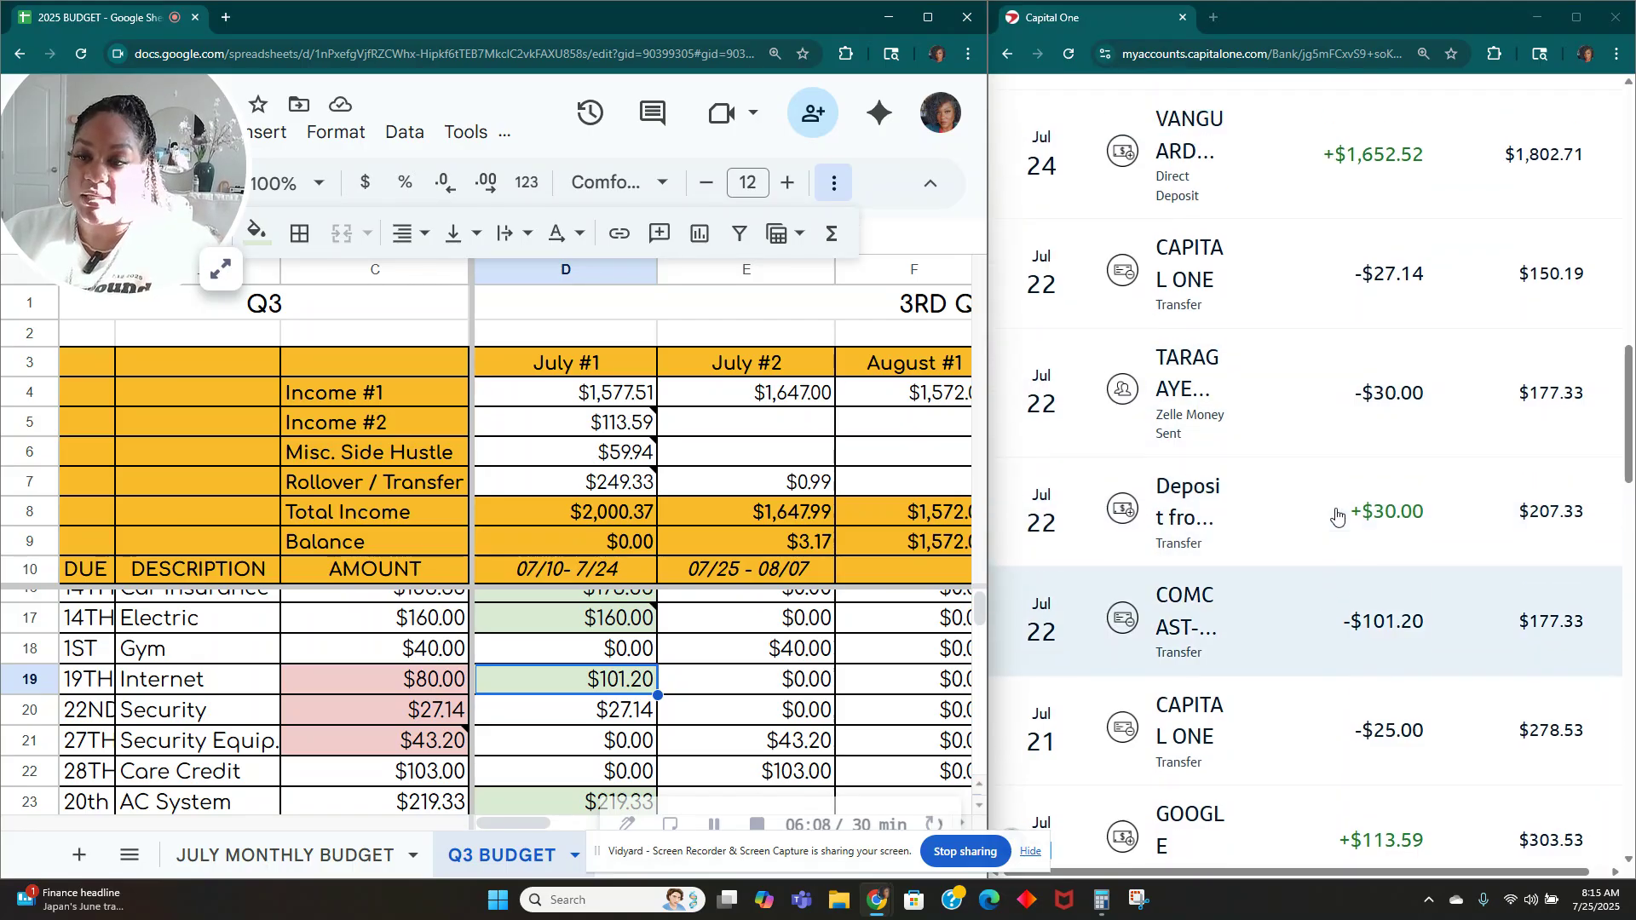
{"action": "scroll", "coordinate": [1335, 515], "scroll_direction": "up", "scroll_amount": 5}
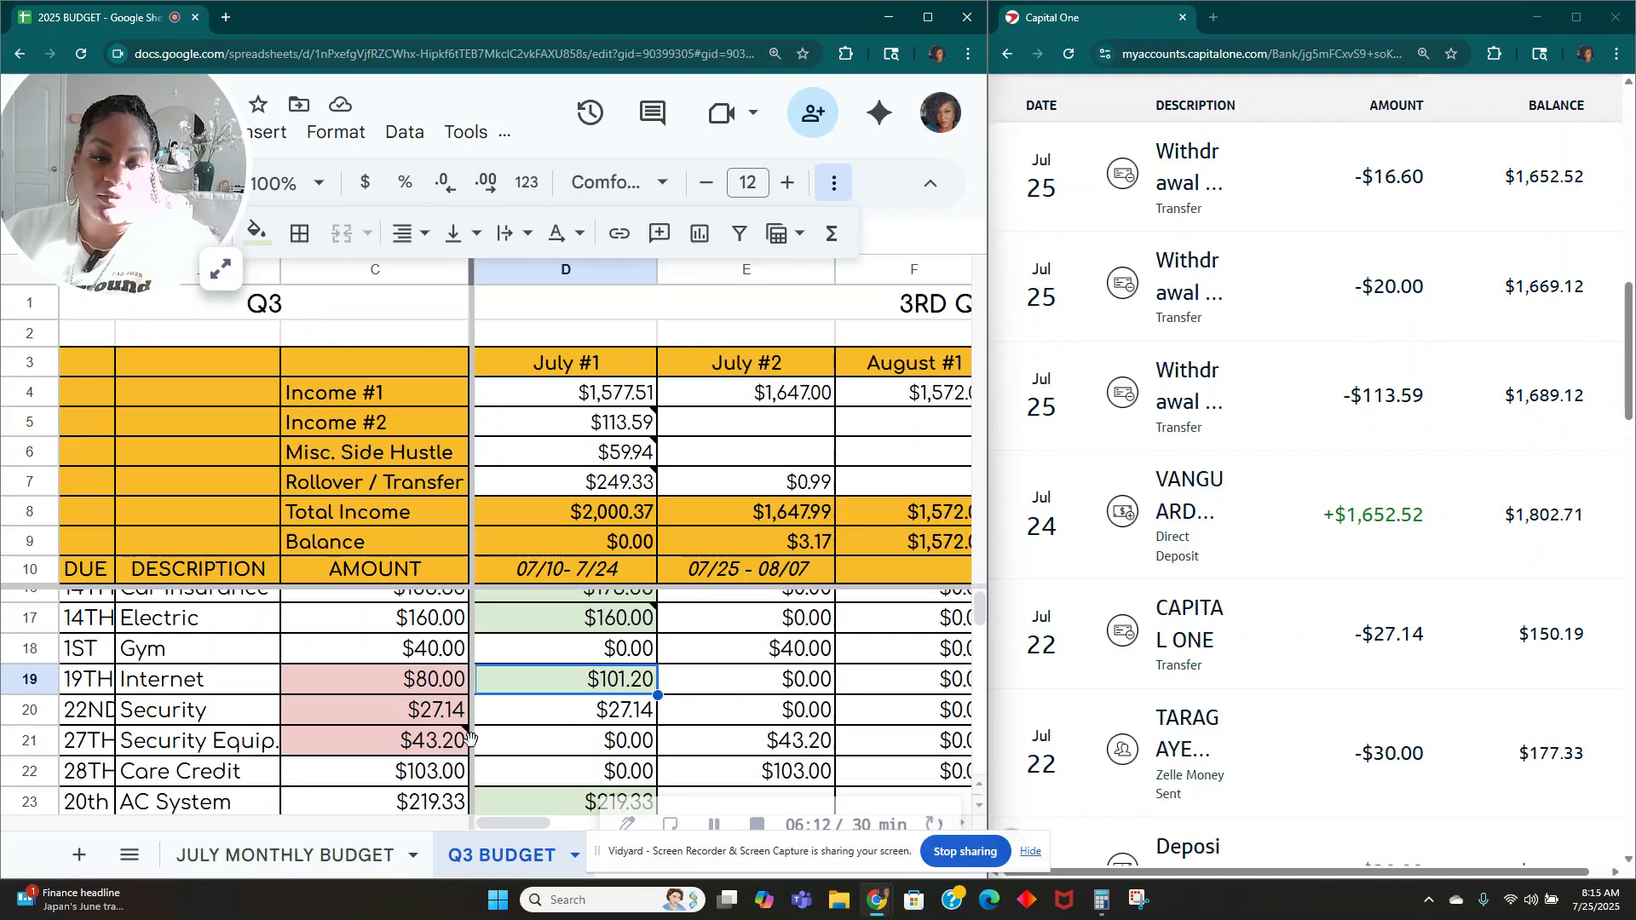
{"action": "left_click", "coordinate": [549, 720]}
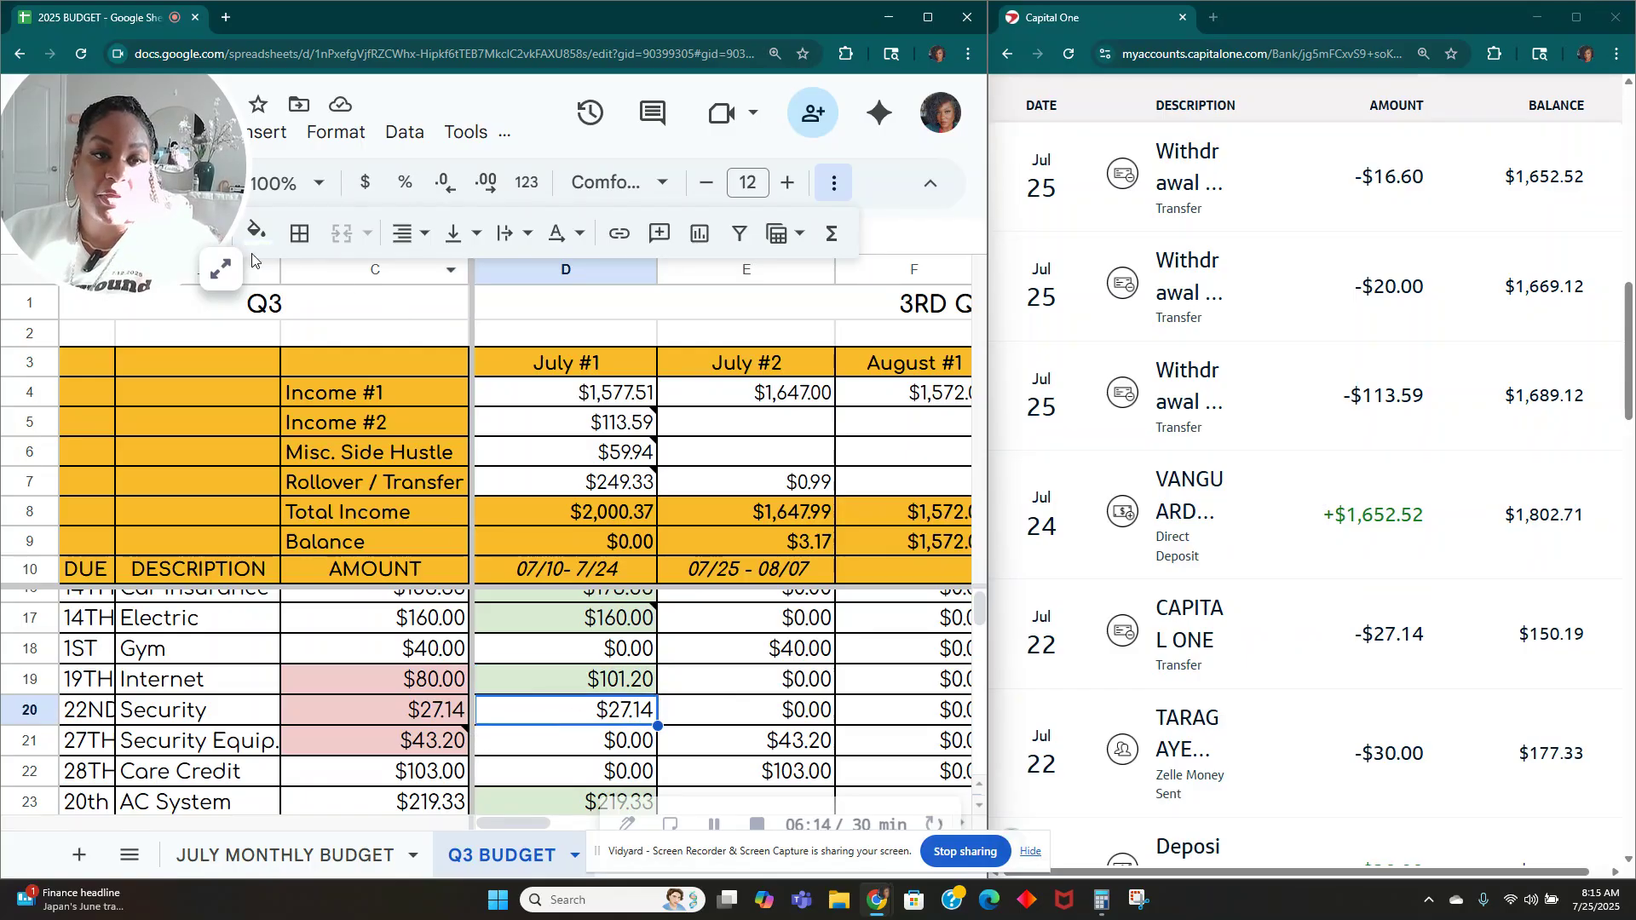
{"action": "left_click", "coordinate": [256, 232]}
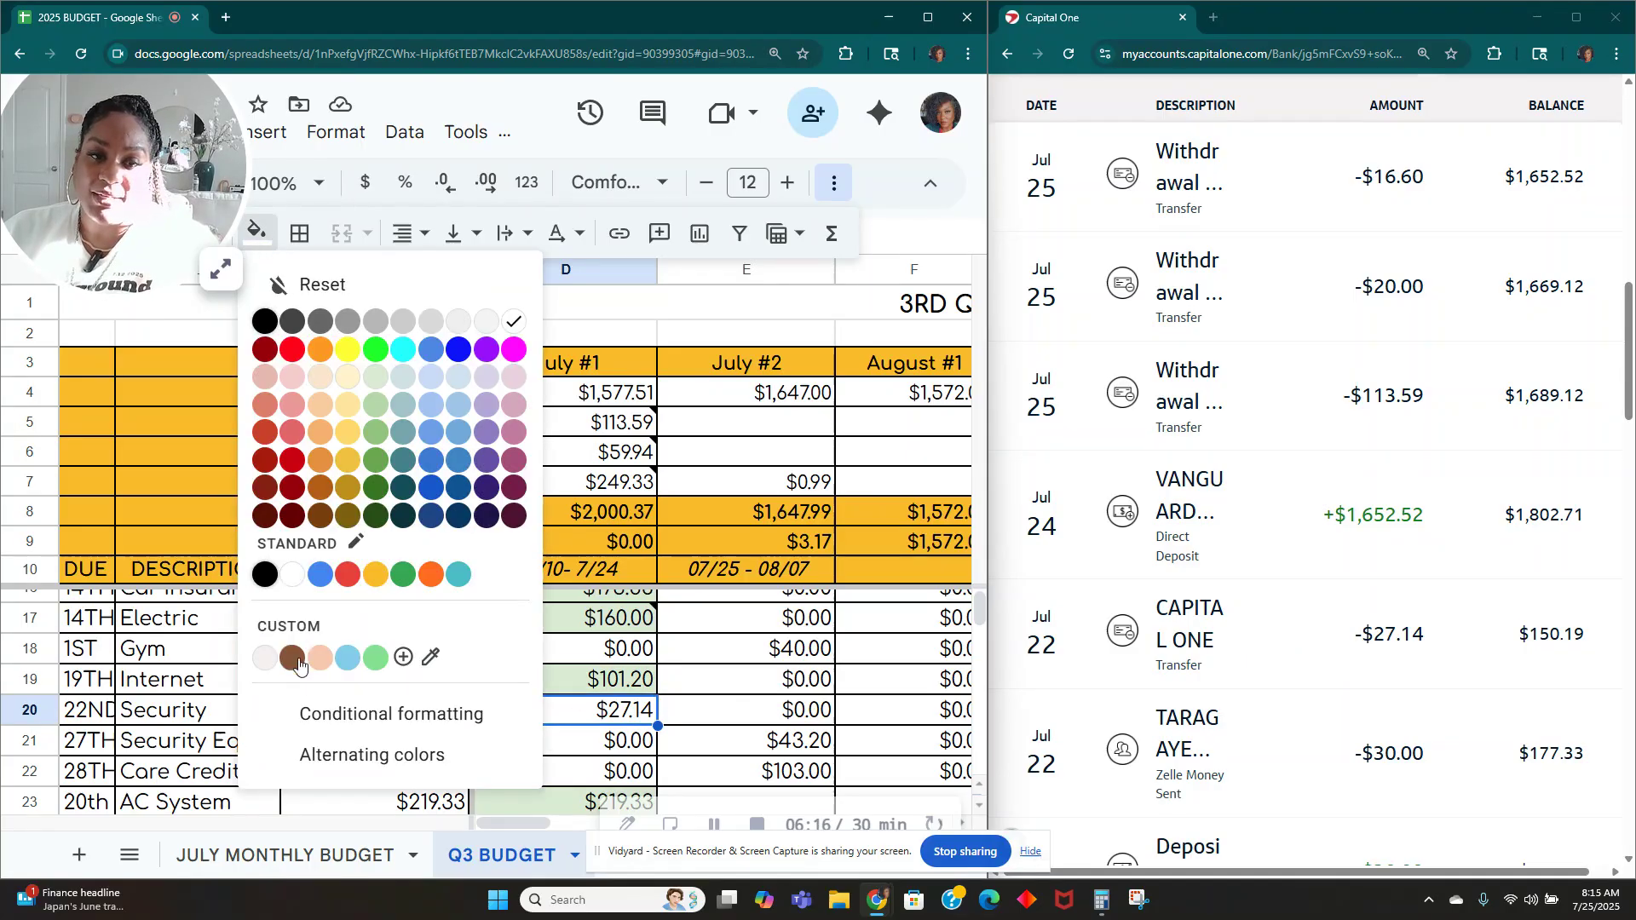
{"action": "left_click", "coordinate": [400, 378]}
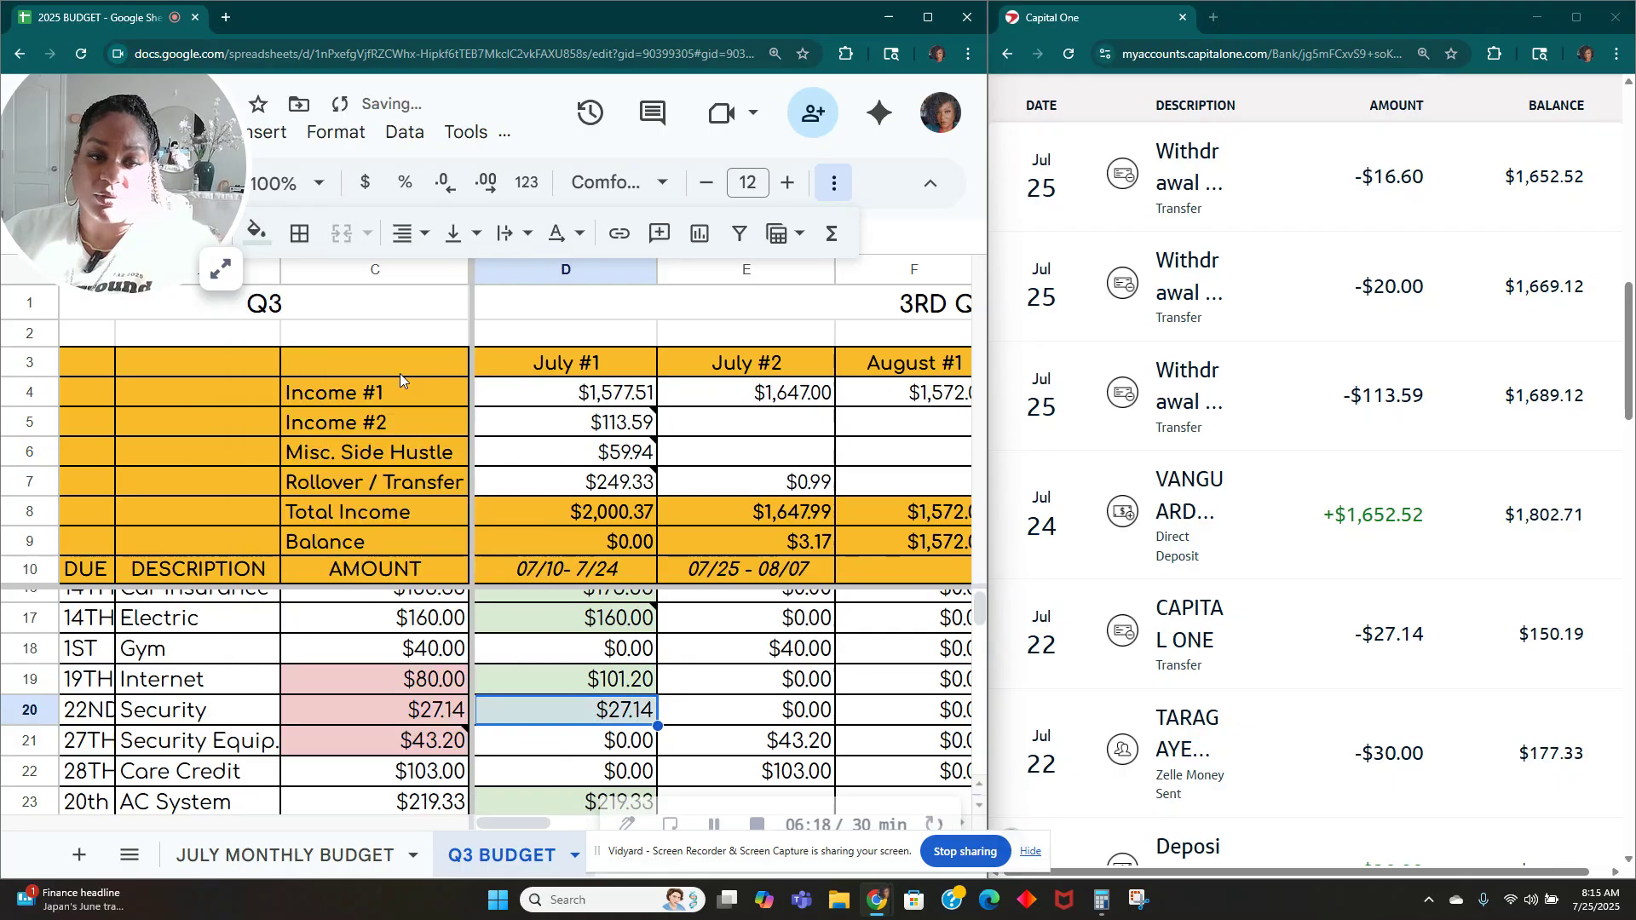
{"action": "left_click", "coordinate": [260, 242]}
{"action": "left_click", "coordinate": [375, 377]}
{"action": "scroll", "coordinate": [1364, 664], "scroll_direction": "up", "scroll_amount": 4}
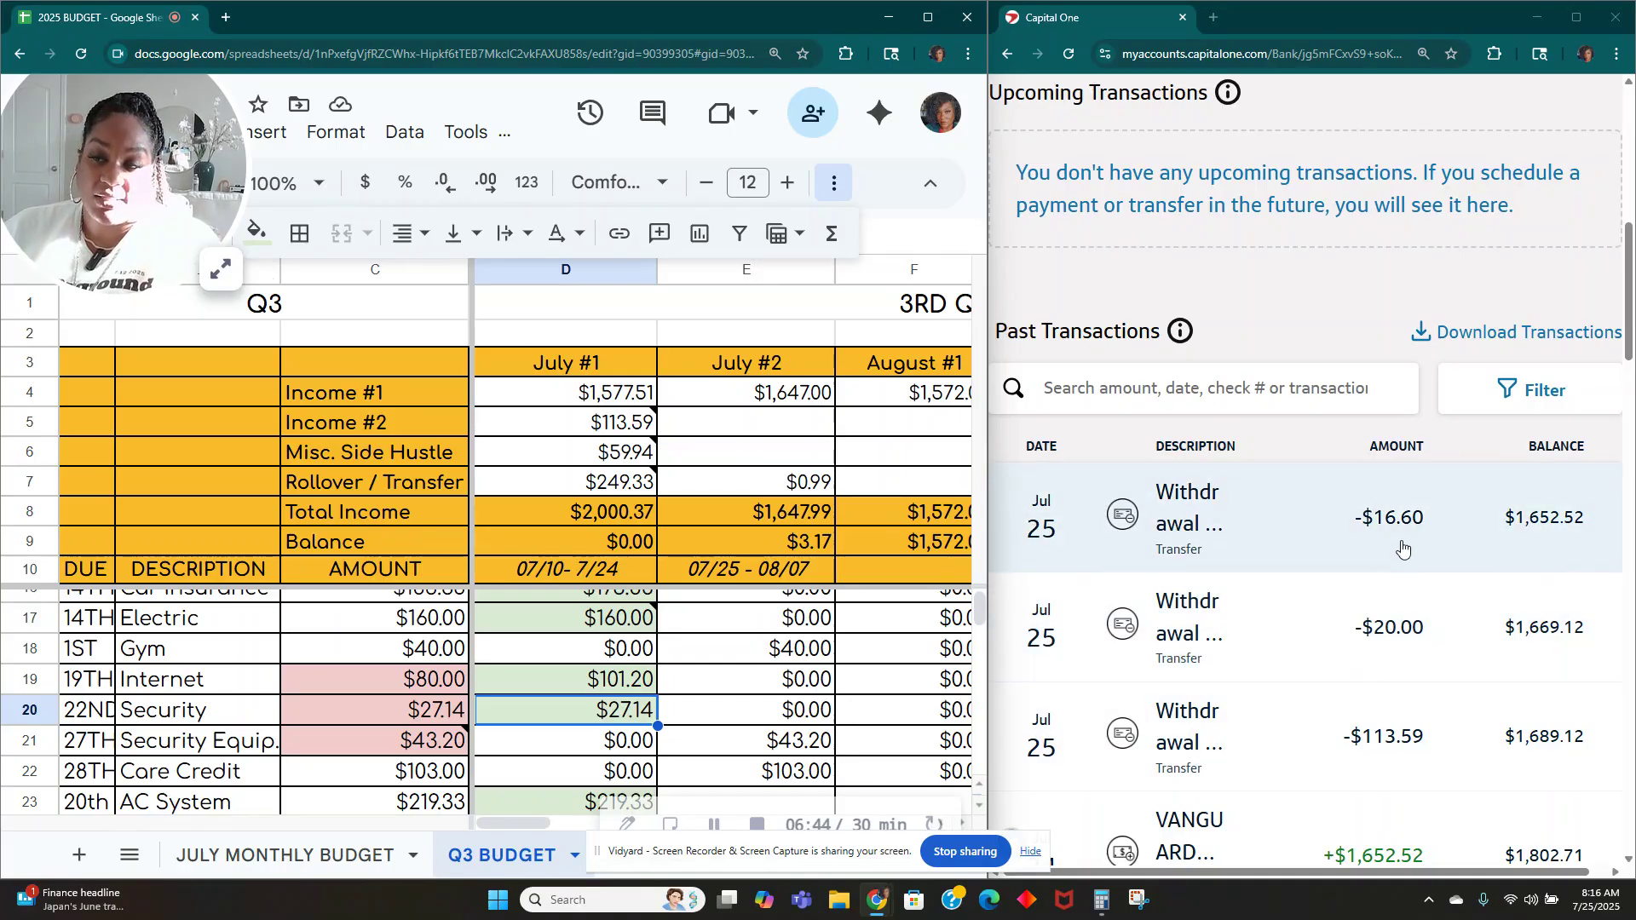
Step: Switch to Calculator, add the July 25 withdrawals of 20 and 16.6, and subtract 20 from the sum
{"action": "key", "text": "alt+Tab"}
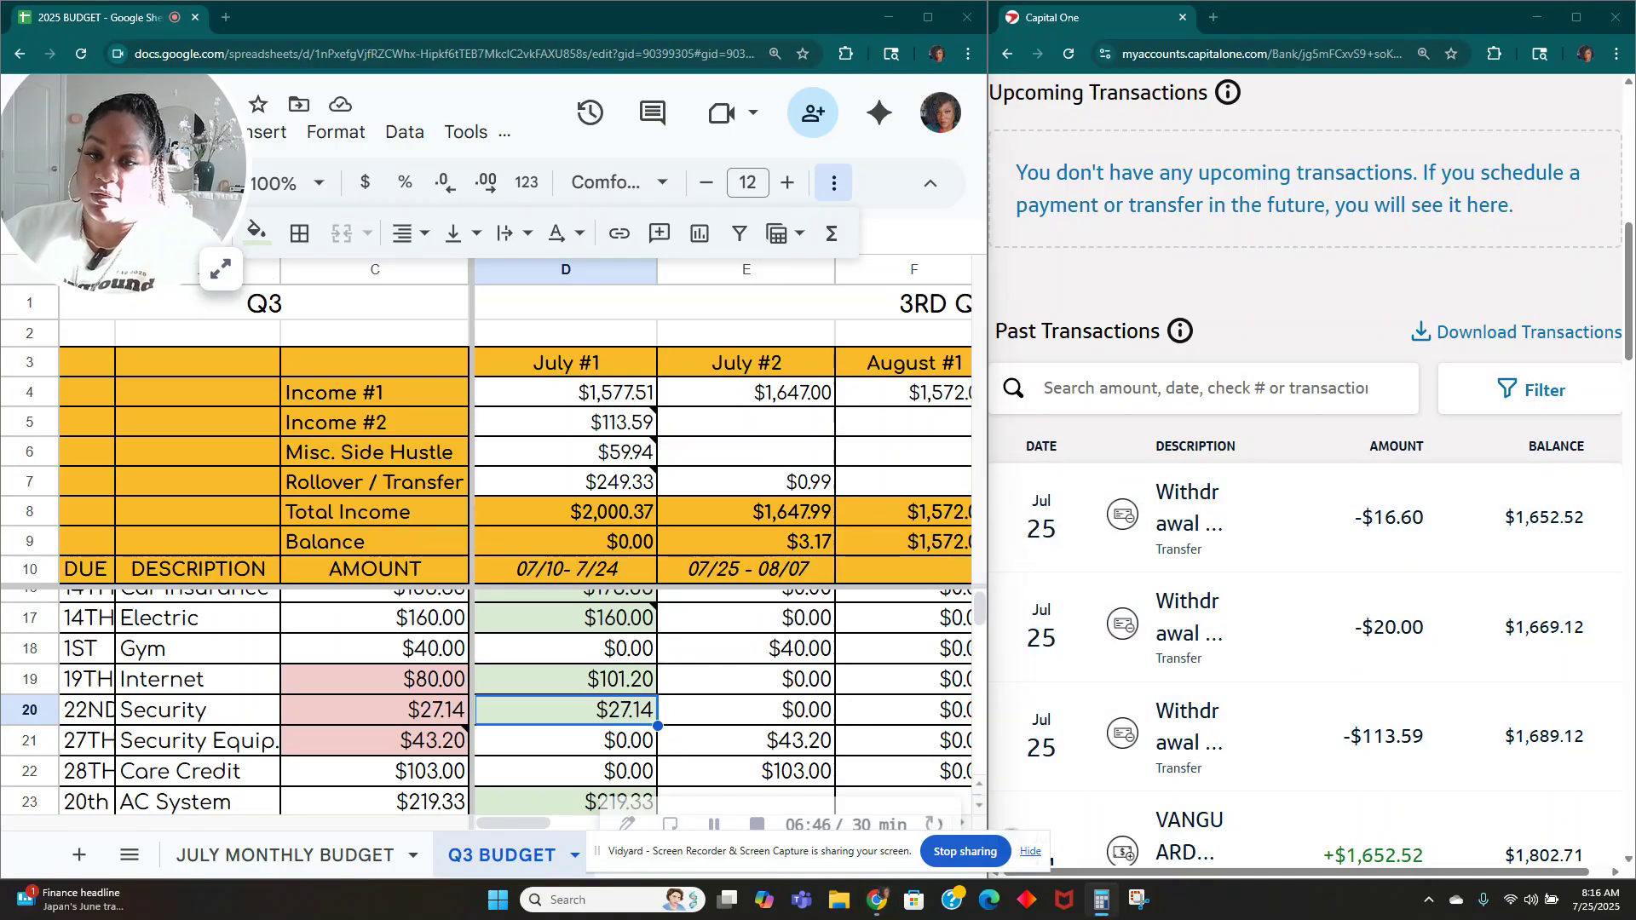
{"action": "left_click_drag", "start_coordinate": [904, 919], "coordinate": [812, 199]}
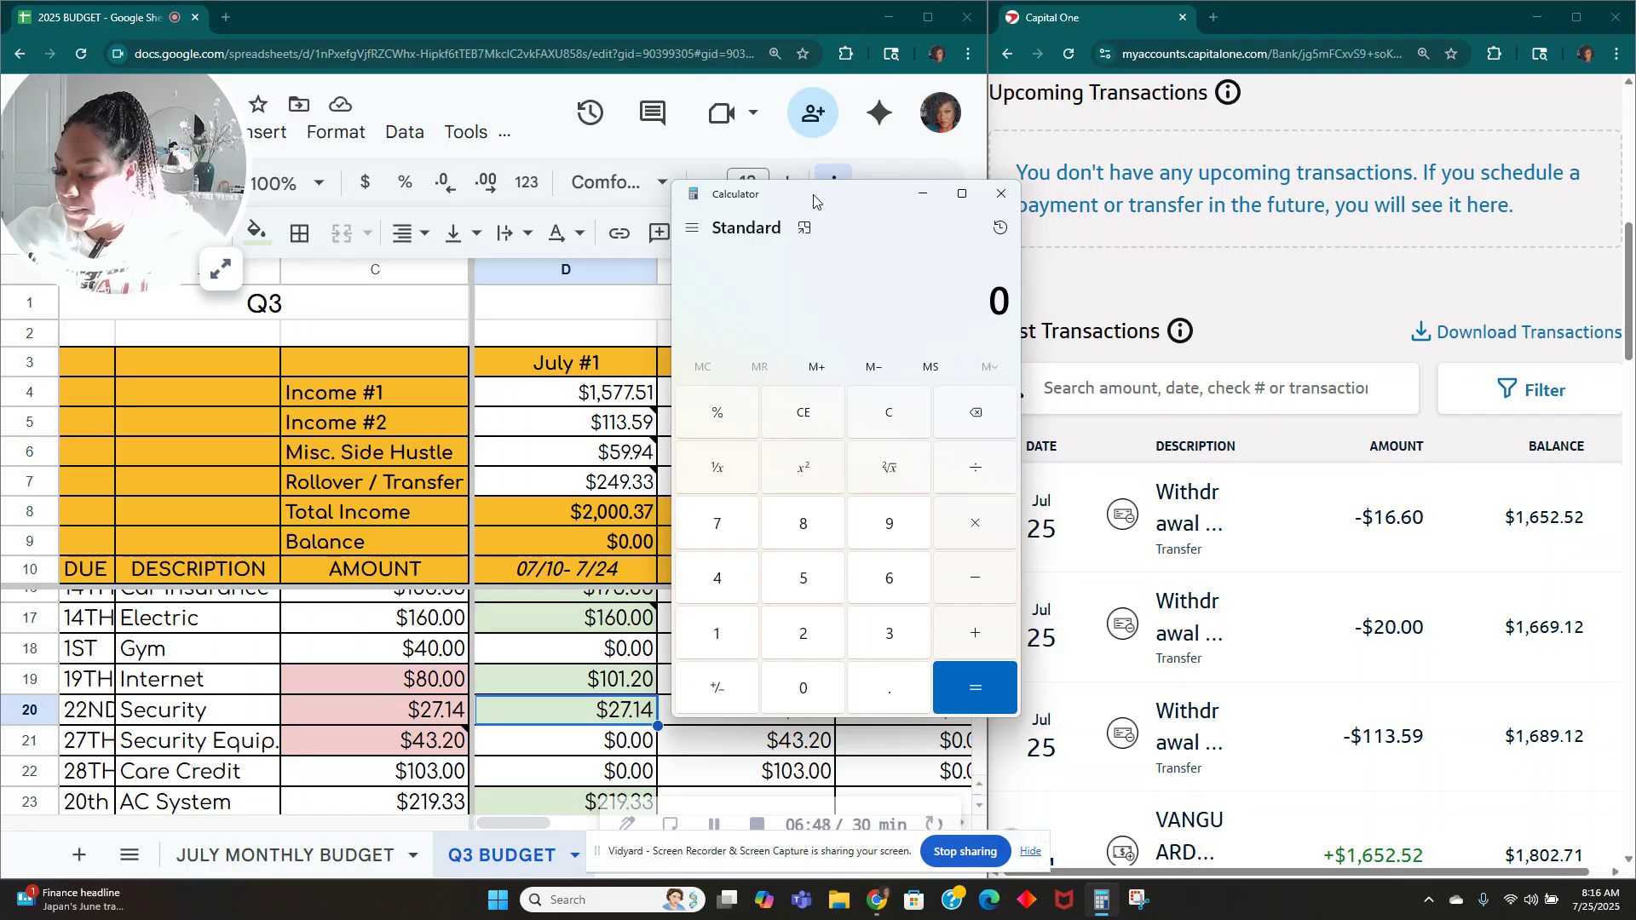
{"action": "type", "text": "20"}
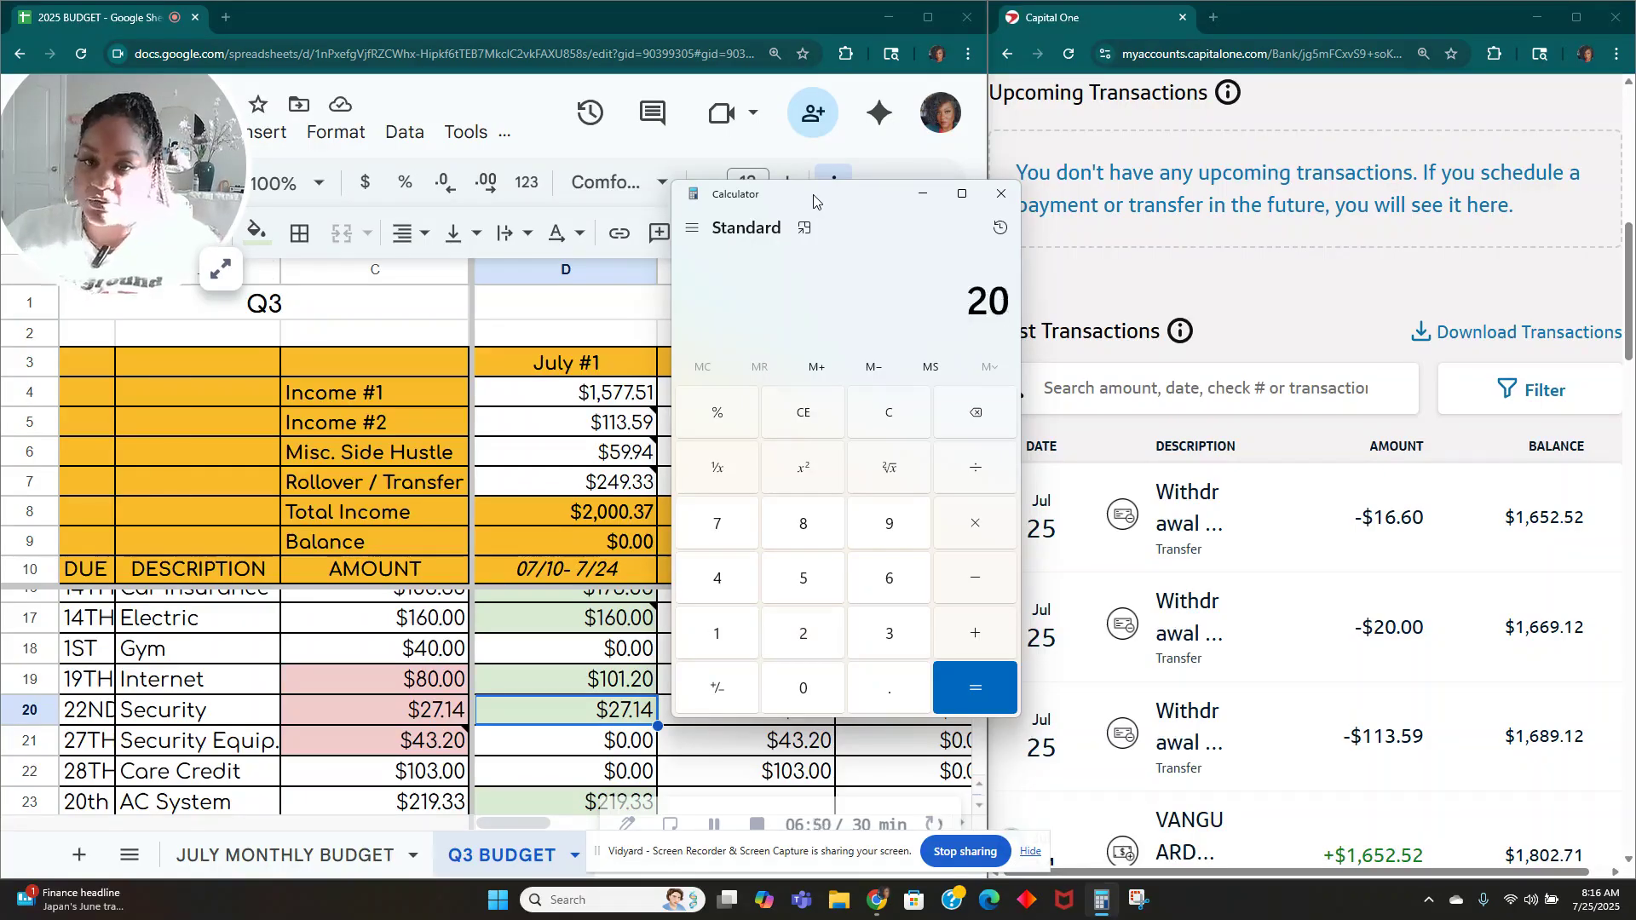
{"action": "type", "text": "16.6"}
{"action": "key", "text": "Return"}
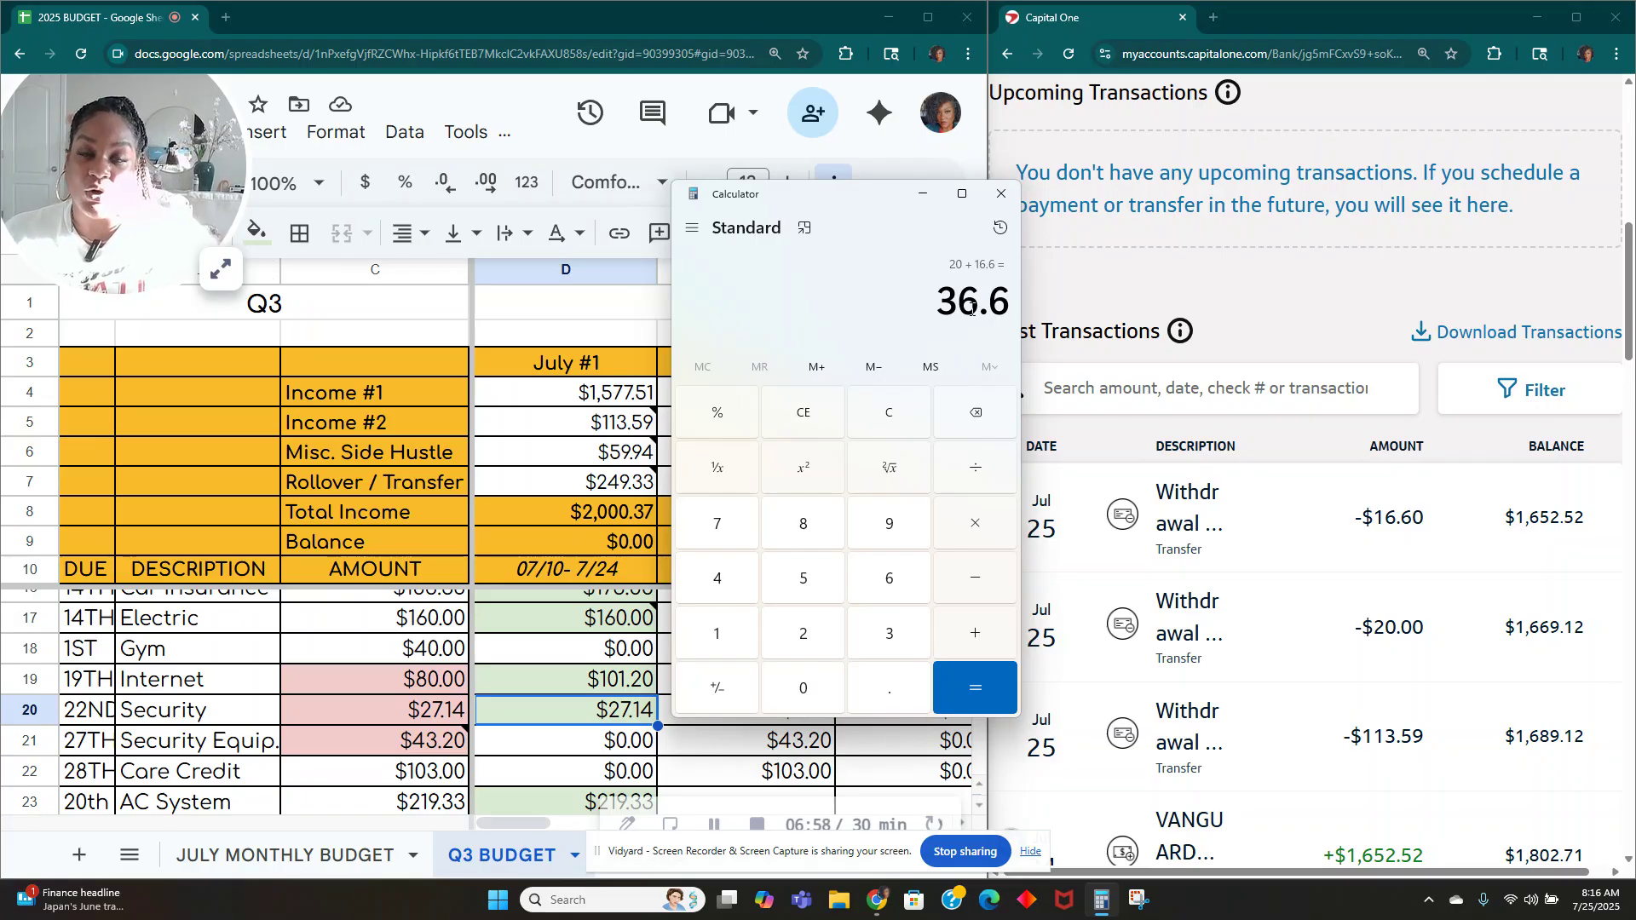
{"action": "key", "text": "minus"}
{"action": "key", "text": "2"}
{"action": "key", "text": "0"}
{"action": "key", "text": "Return"}
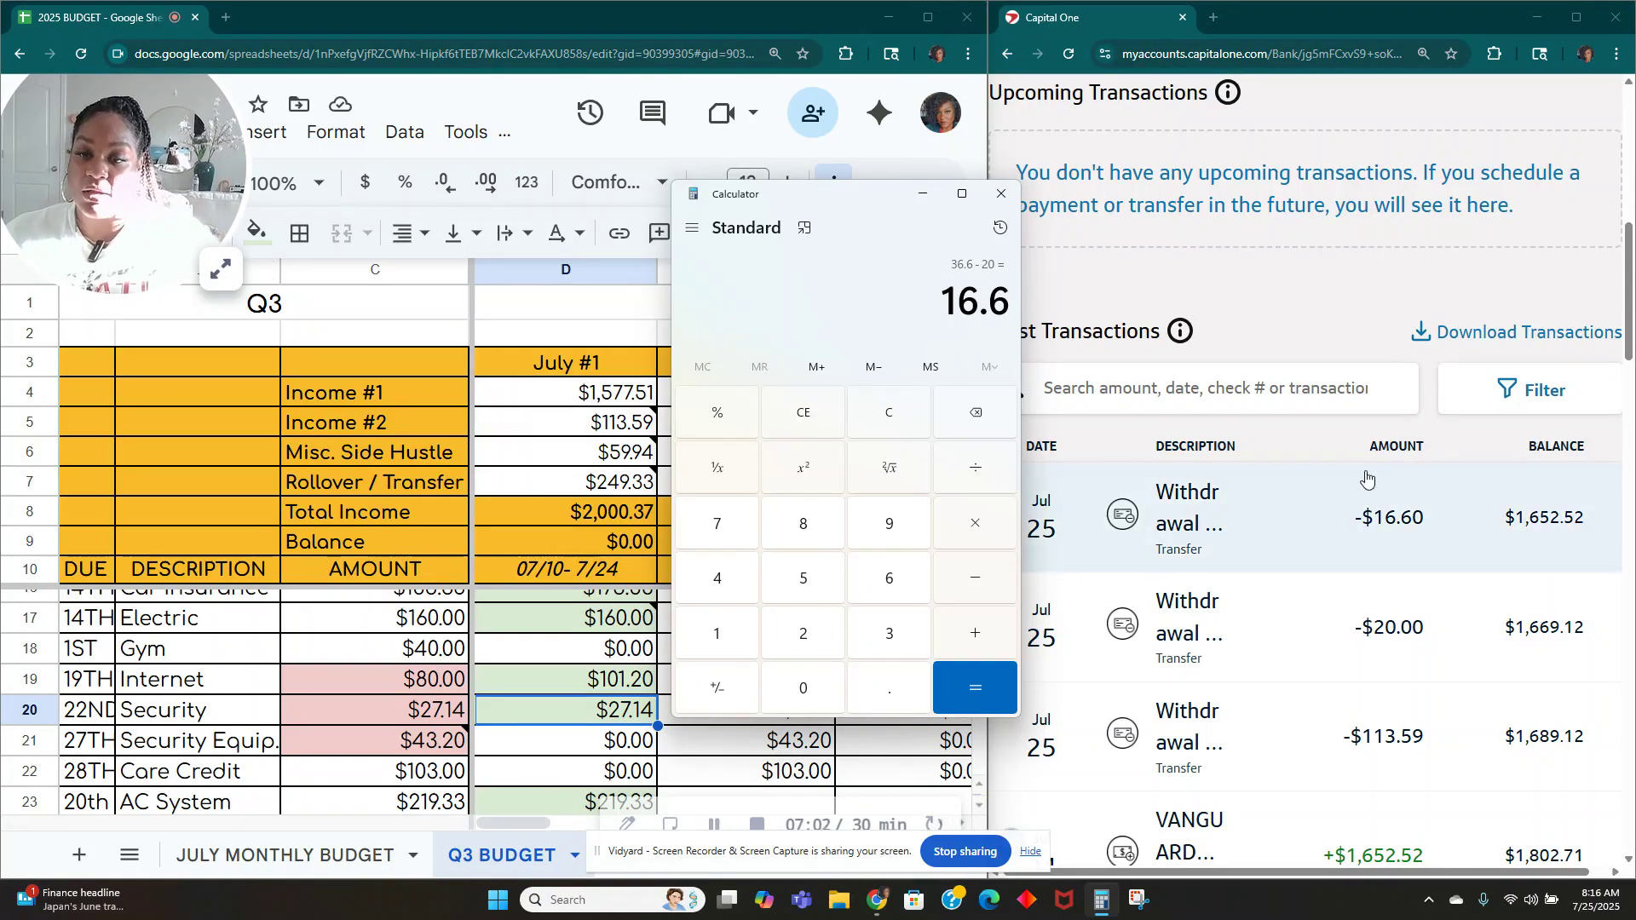
Step: Check the transaction details of the July 25 withdrawals of $20.00 and $16.60, and clear the calculator
{"action": "left_click", "coordinate": [1290, 606]}
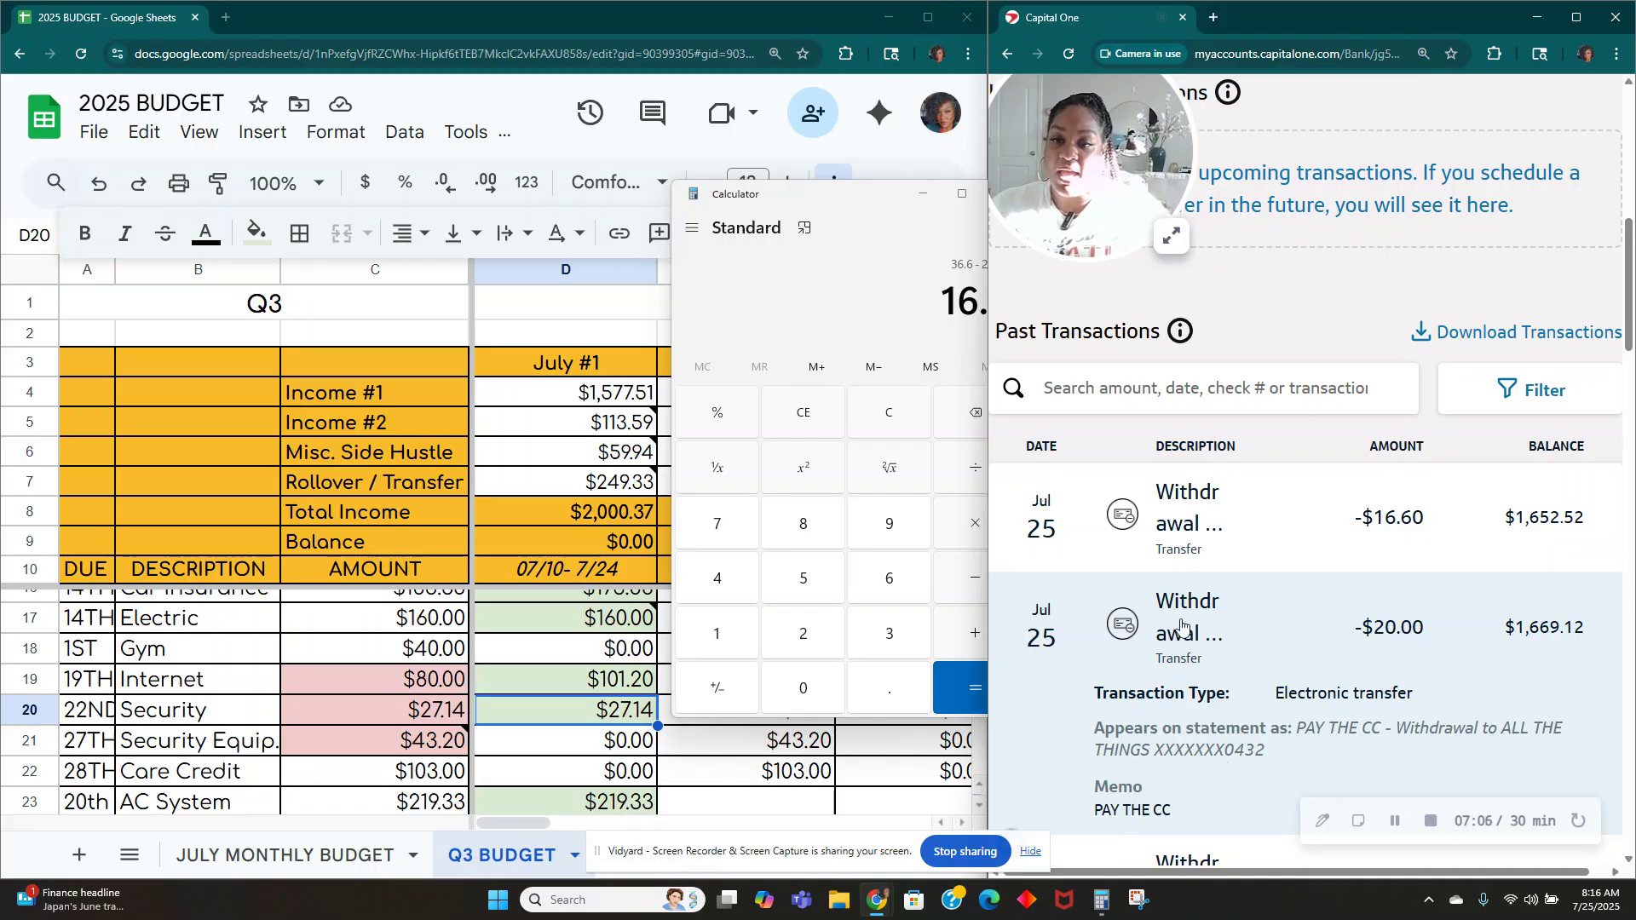
{"action": "left_click", "coordinate": [1134, 553]}
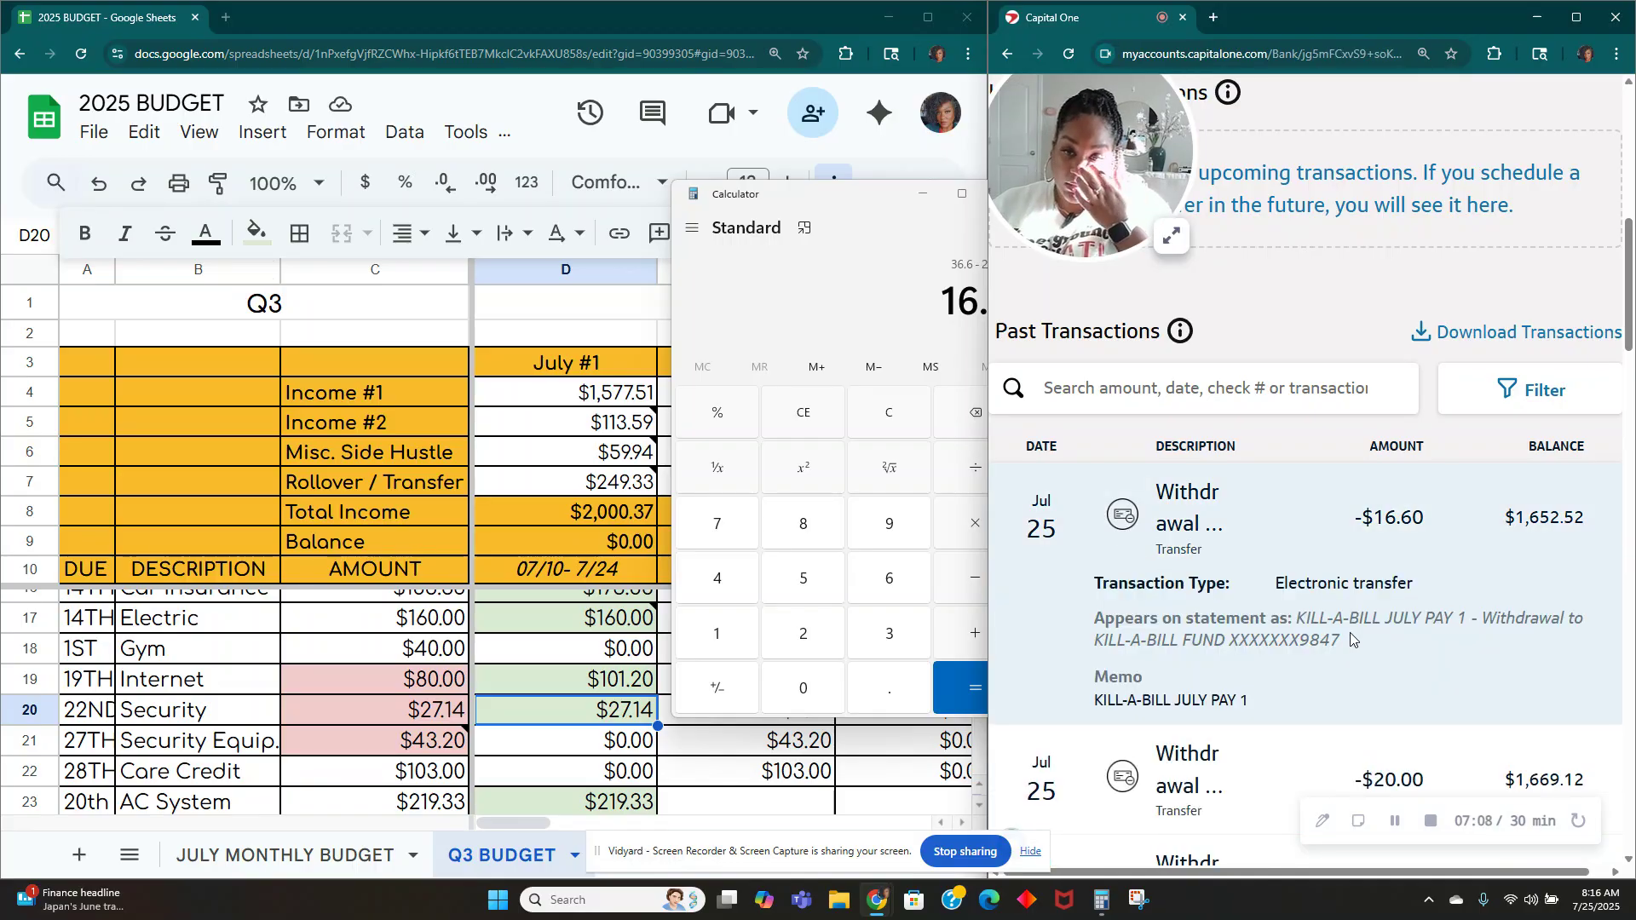
{"action": "left_click", "coordinate": [902, 436]}
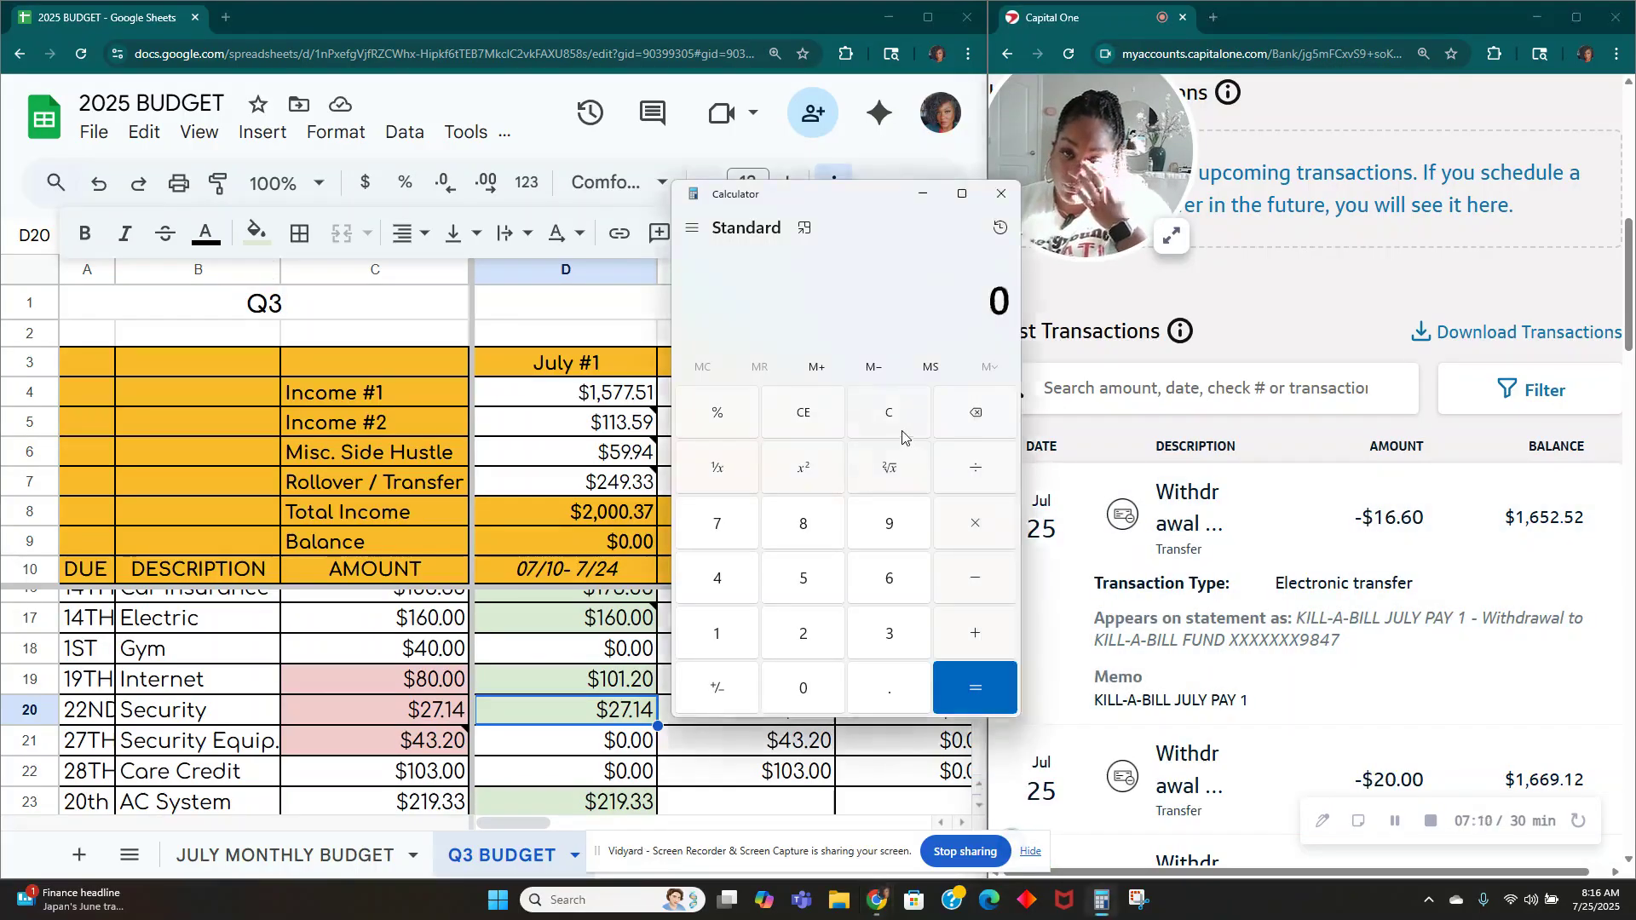
{"action": "left_click", "coordinate": [1028, 851]}
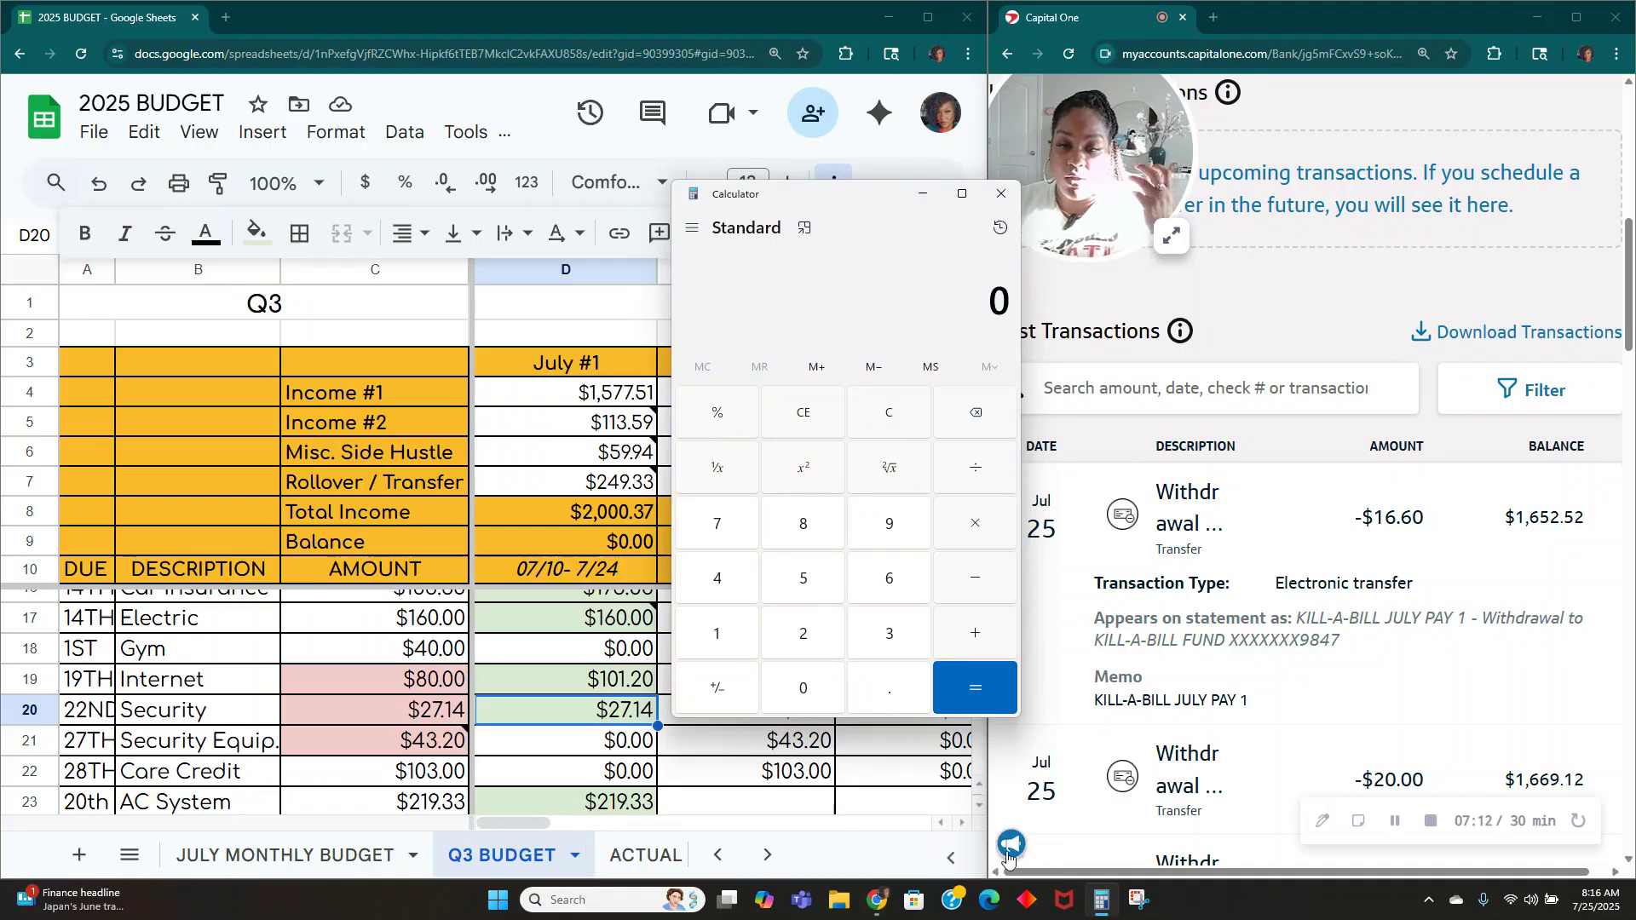
{"action": "left_click", "coordinate": [1396, 821]}
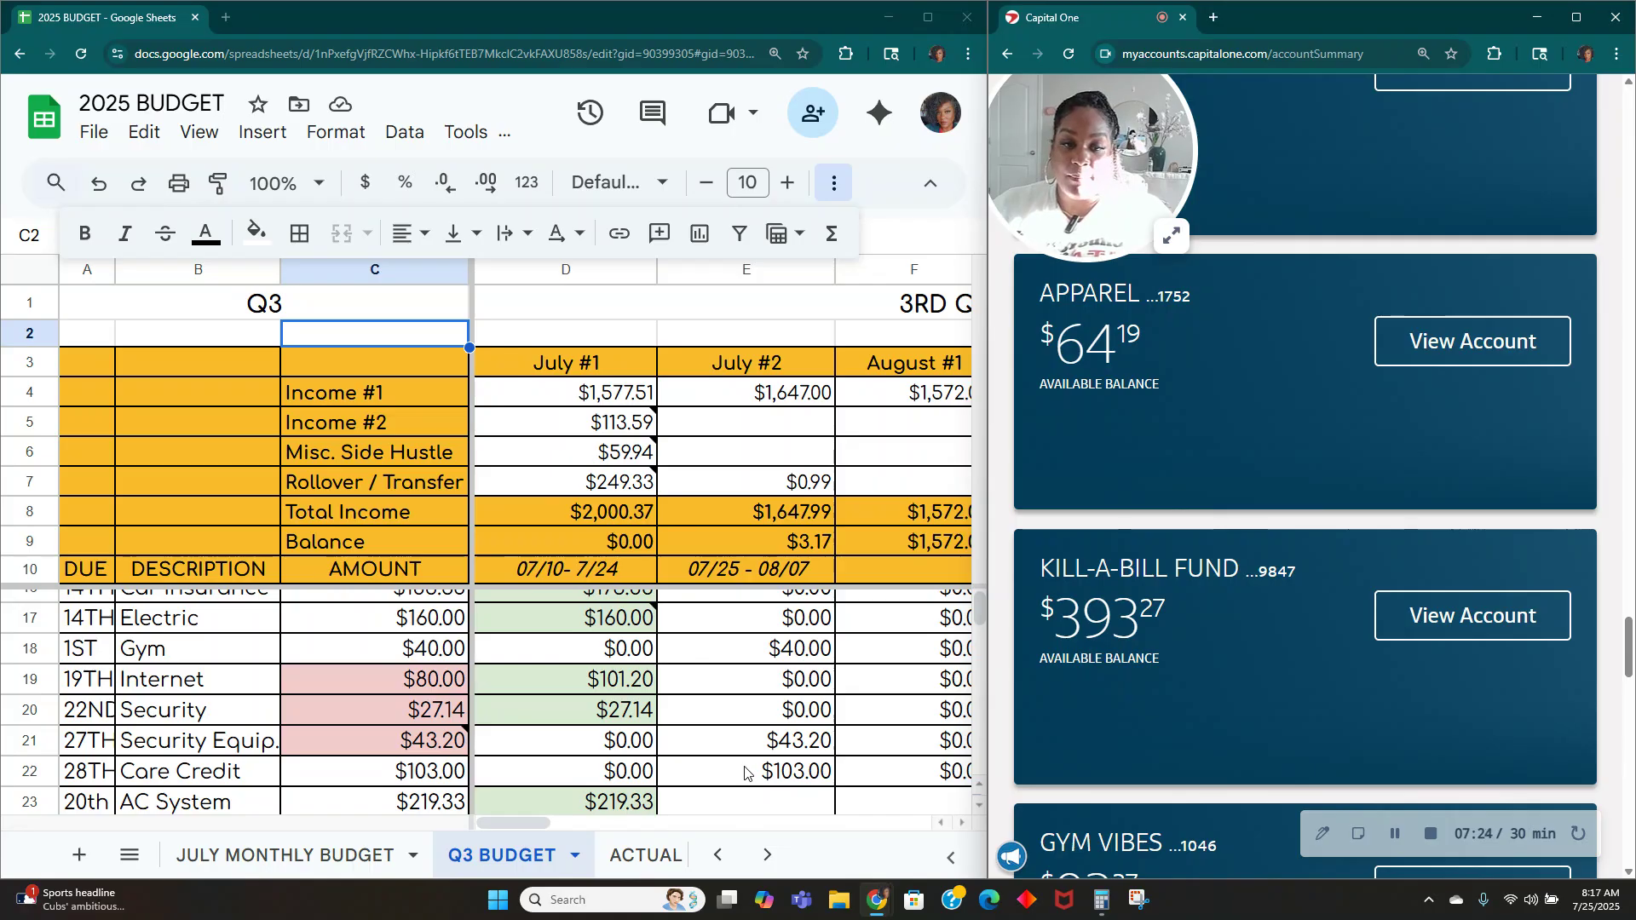
Step: Review the remaining expense rows of the Q3 budget down to the expense total
{"action": "scroll", "coordinate": [744, 772], "scroll_direction": "up", "scroll_amount": 2}
{"action": "scroll", "coordinate": [744, 772], "scroll_direction": "down", "scroll_amount": 3}
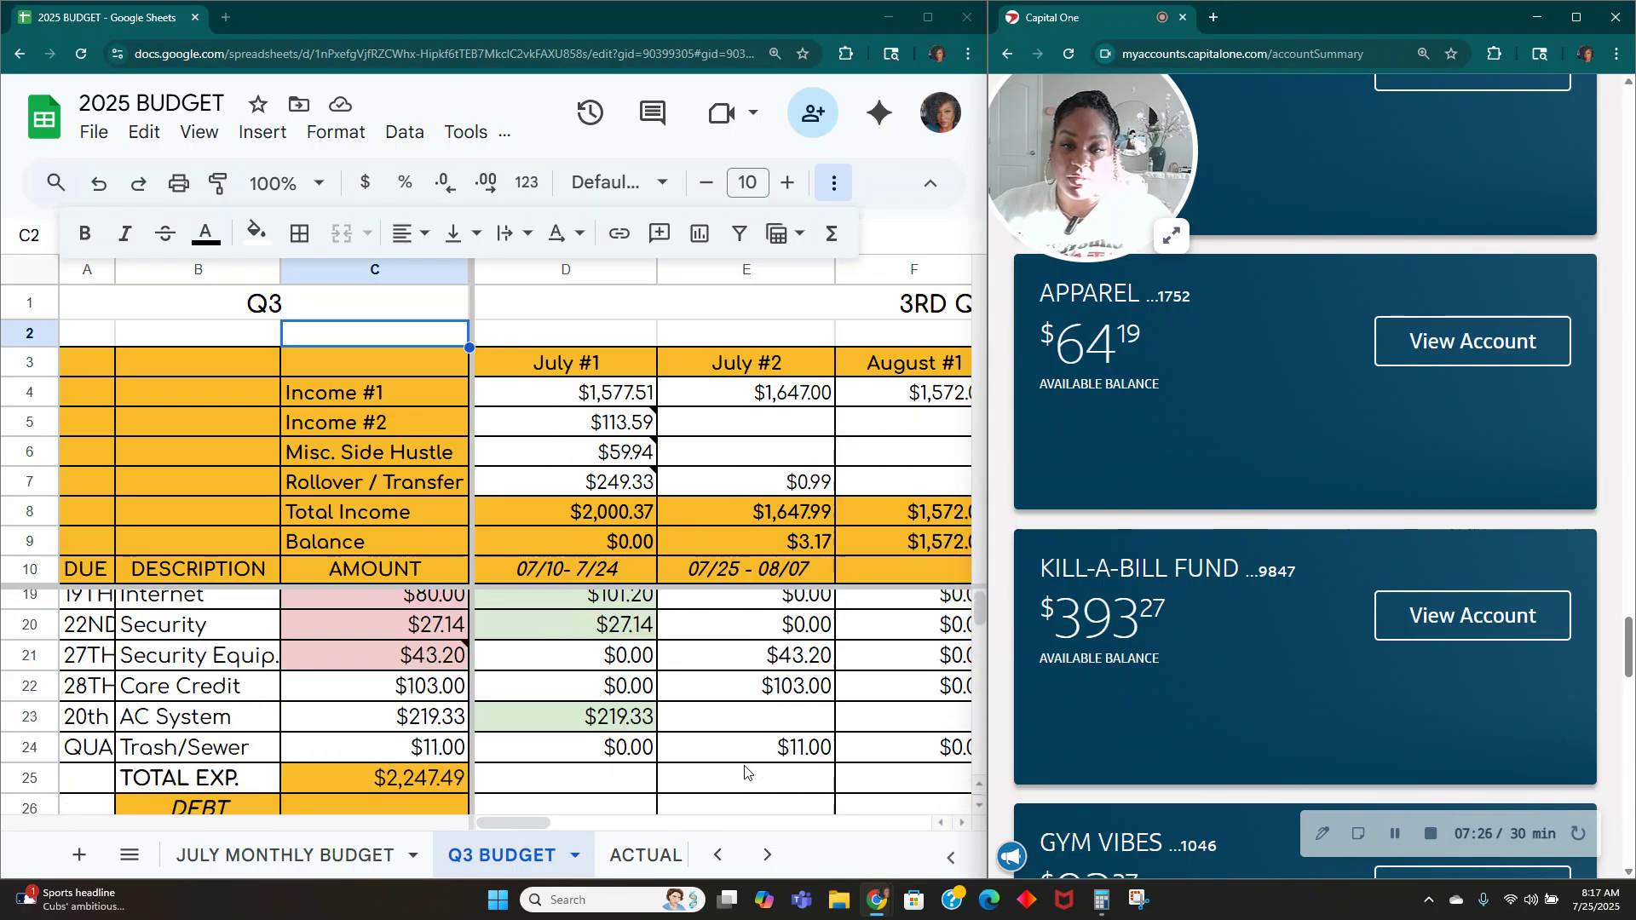